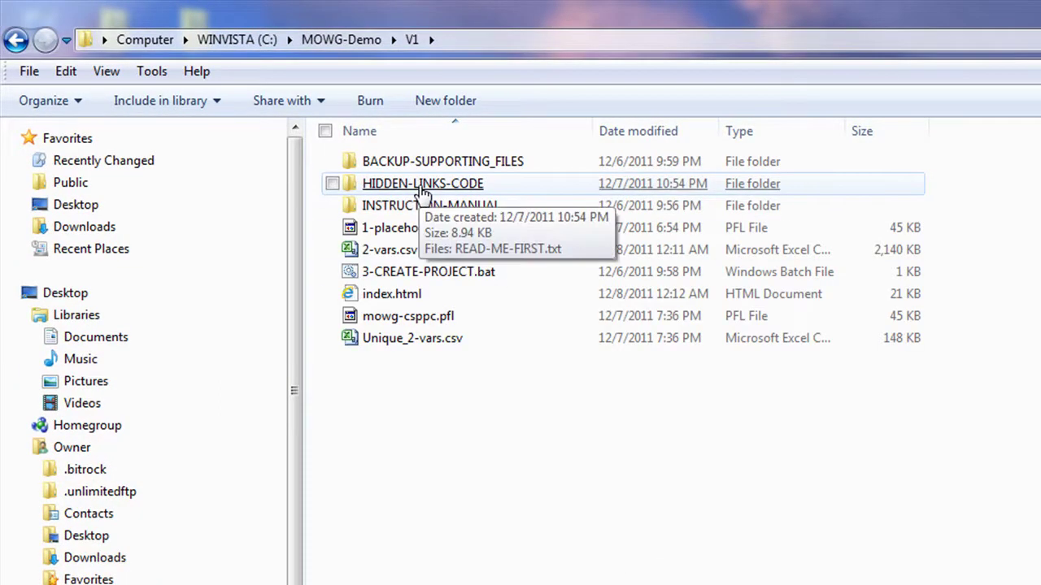
Look through the HIDDEN-LINKS-CODE folder and the BACKUP-SUPPORTING_FILES folder with its images subfolder, and return to the V1 folder
{"action": "left_click", "coordinate": [424, 186]}
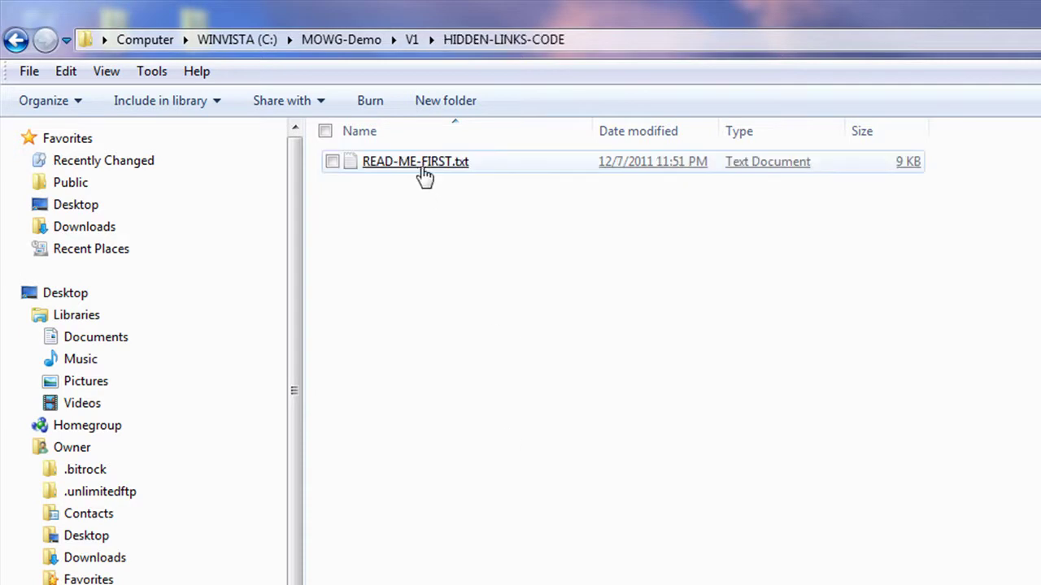
{"action": "left_click", "coordinate": [409, 38]}
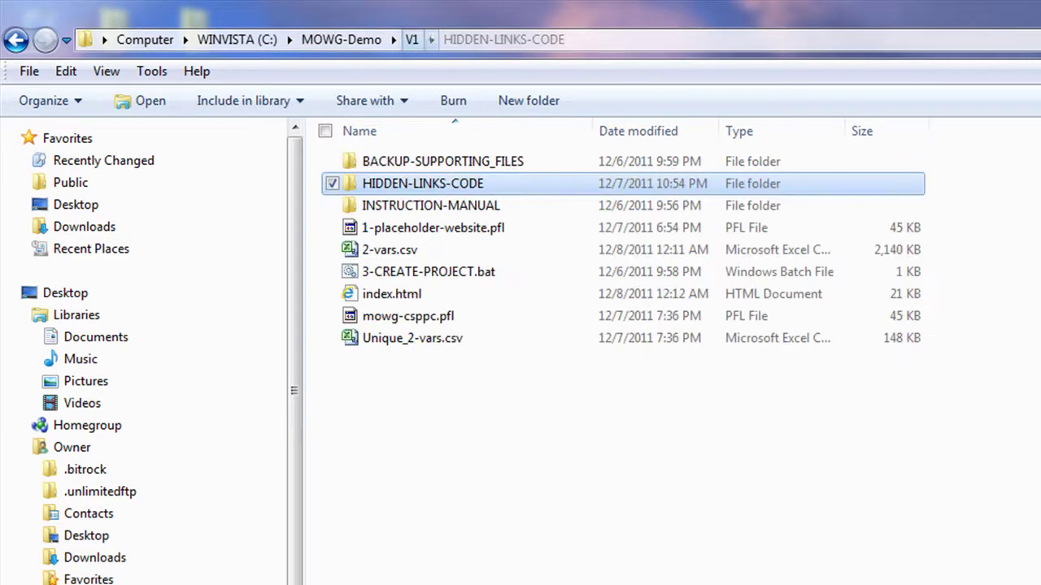
{"action": "double_click", "coordinate": [427, 167]}
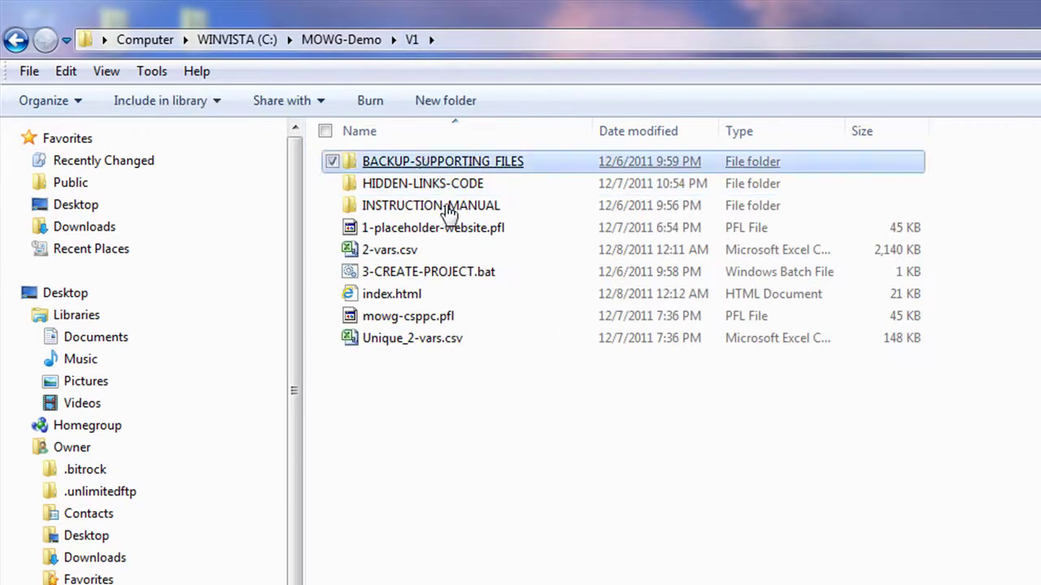
{"action": "double_click", "coordinate": [455, 166]}
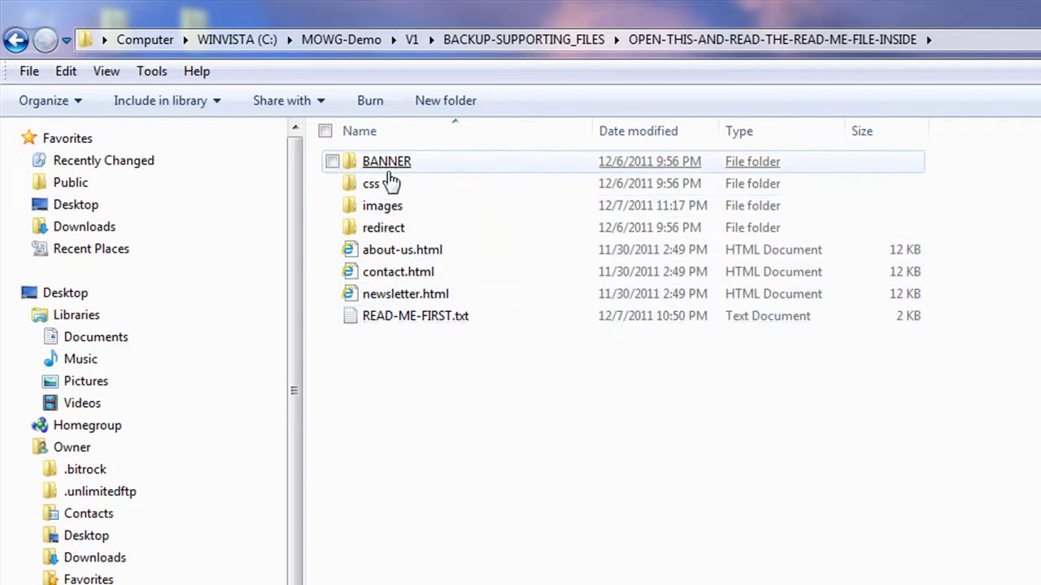
{"action": "double_click", "coordinate": [383, 206]}
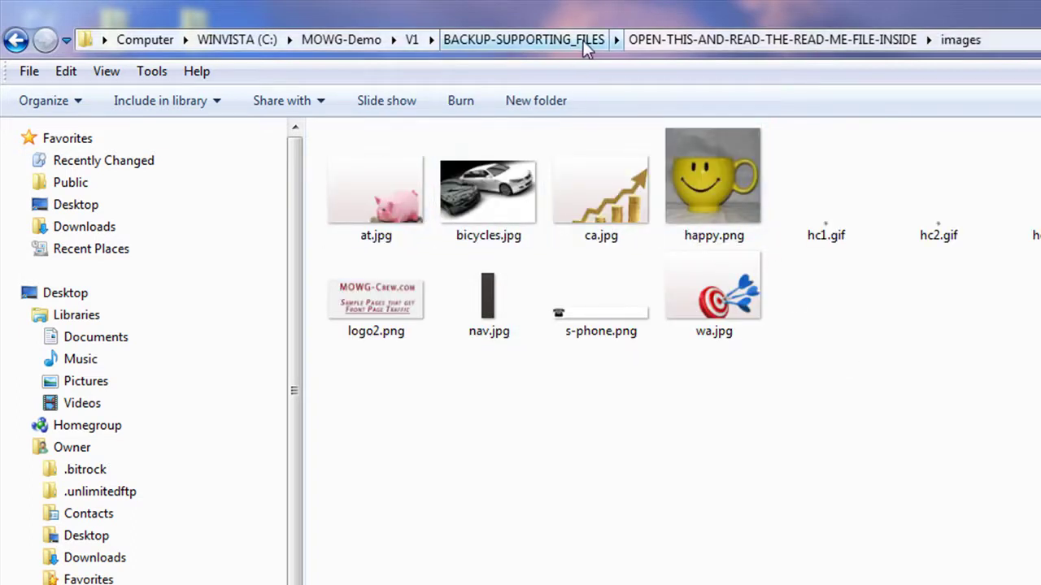
{"action": "left_click", "coordinate": [729, 45]}
{"action": "left_click", "coordinate": [714, 552]}
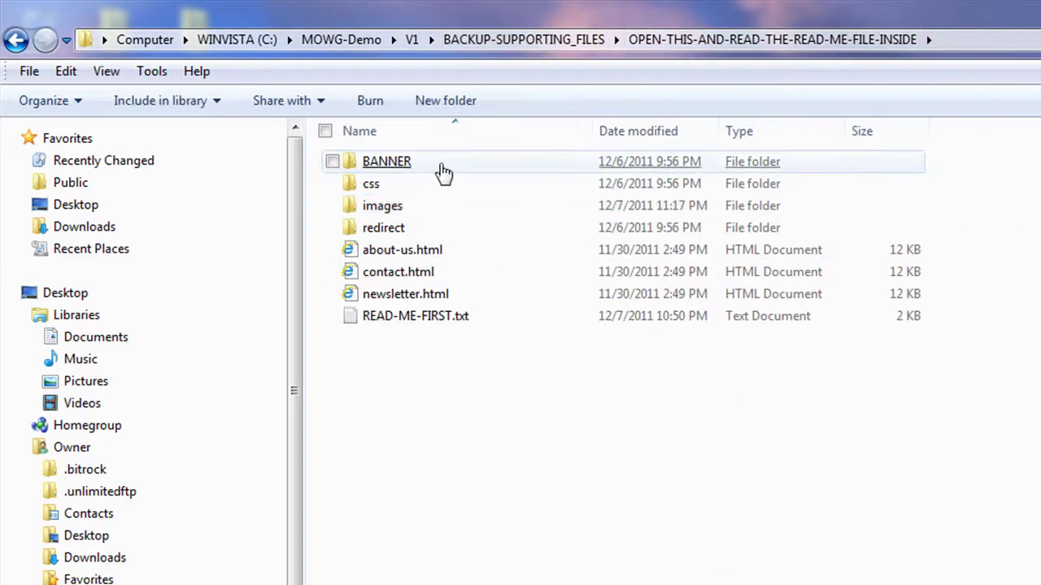
{"action": "left_click", "coordinate": [411, 42]}
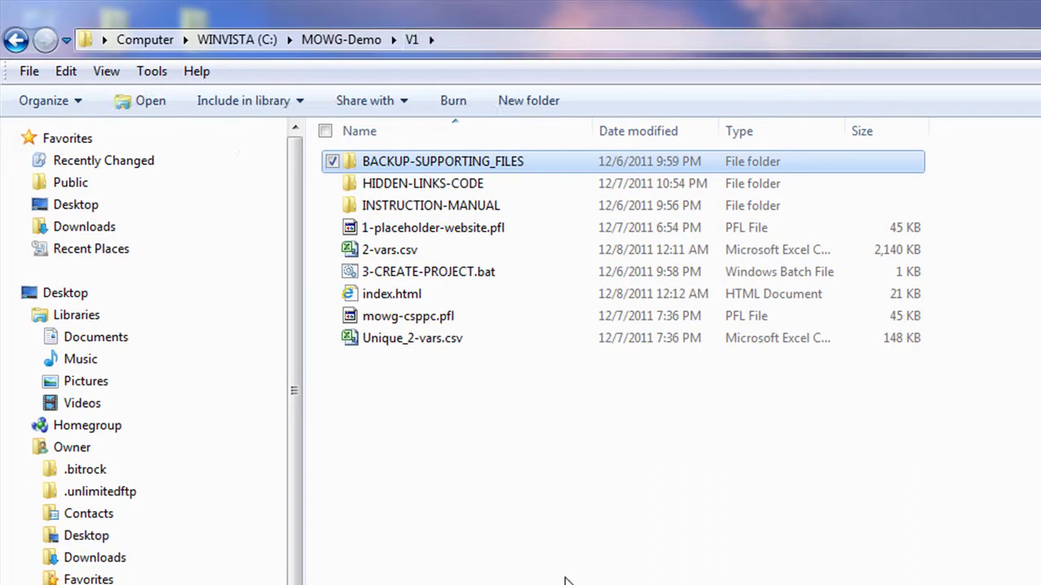
{"action": "left_click", "coordinate": [572, 580]}
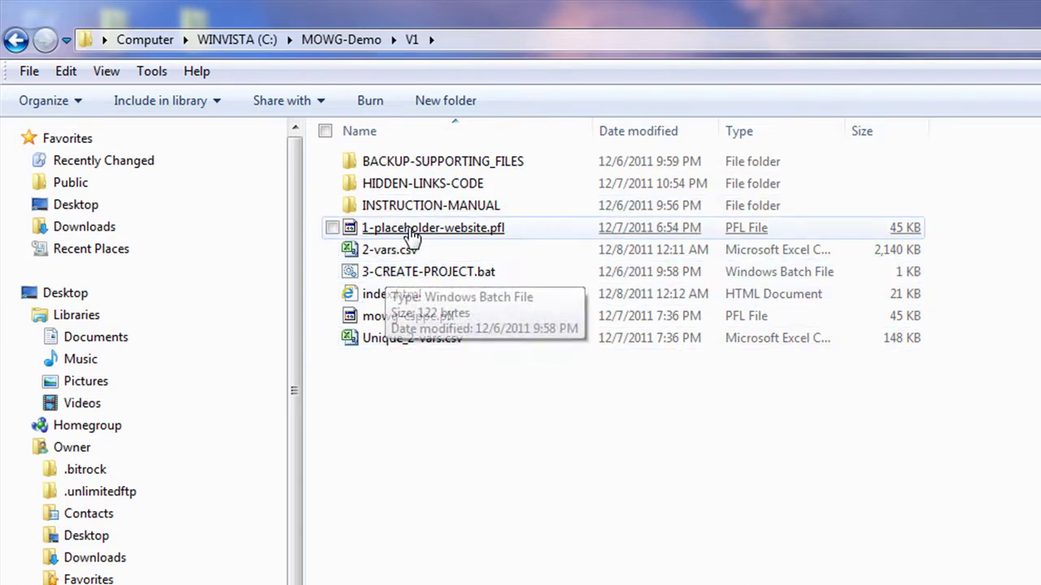
Open MOWG Professional from the V1 folder's profile file and load a saved profile into the input details
{"action": "left_click", "coordinate": [413, 232]}
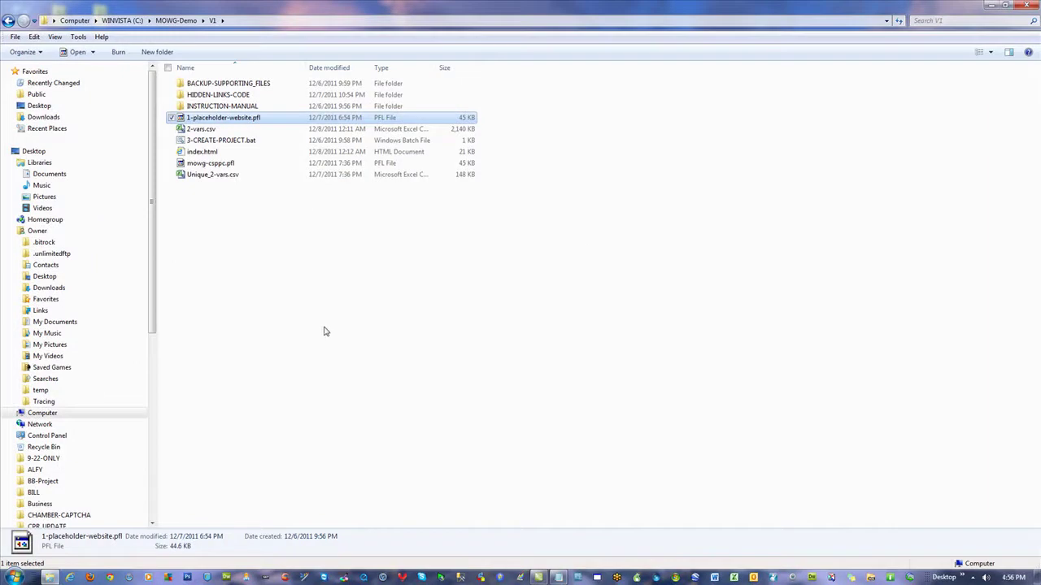
{"action": "key", "text": "Return"}
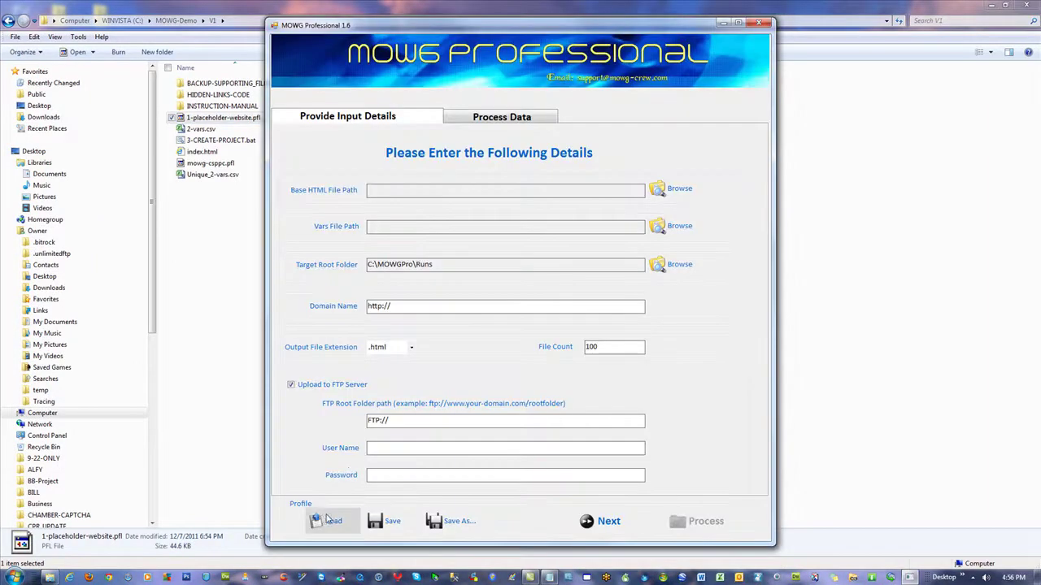
{"action": "left_click", "coordinate": [330, 521]}
{"action": "double_click", "coordinate": [418, 153]}
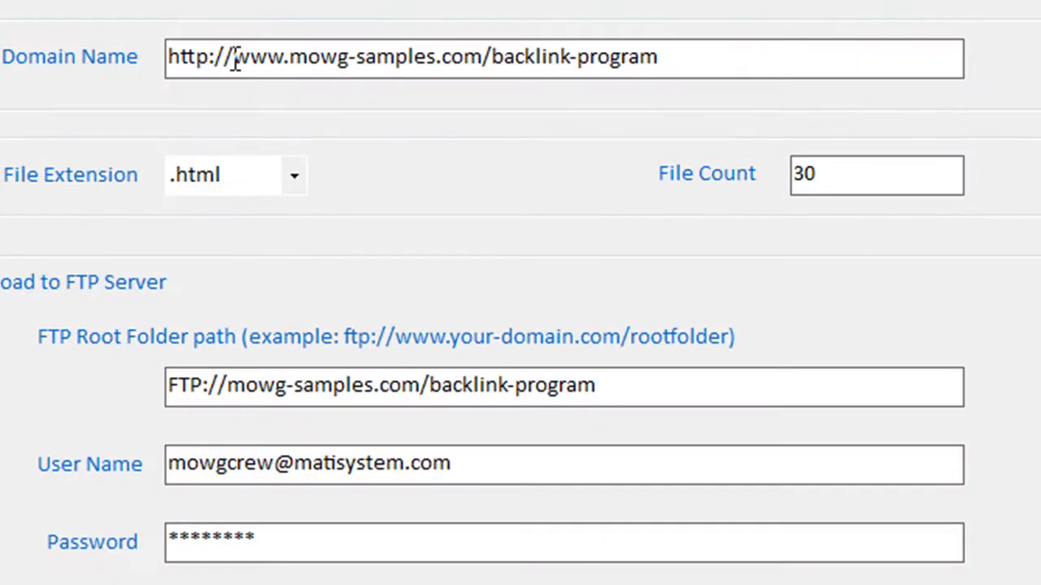
Examine the domain part and the subfolder part of the Domain Name address
{"action": "left_click_drag", "start_coordinate": [234, 58], "coordinate": [483, 42]}
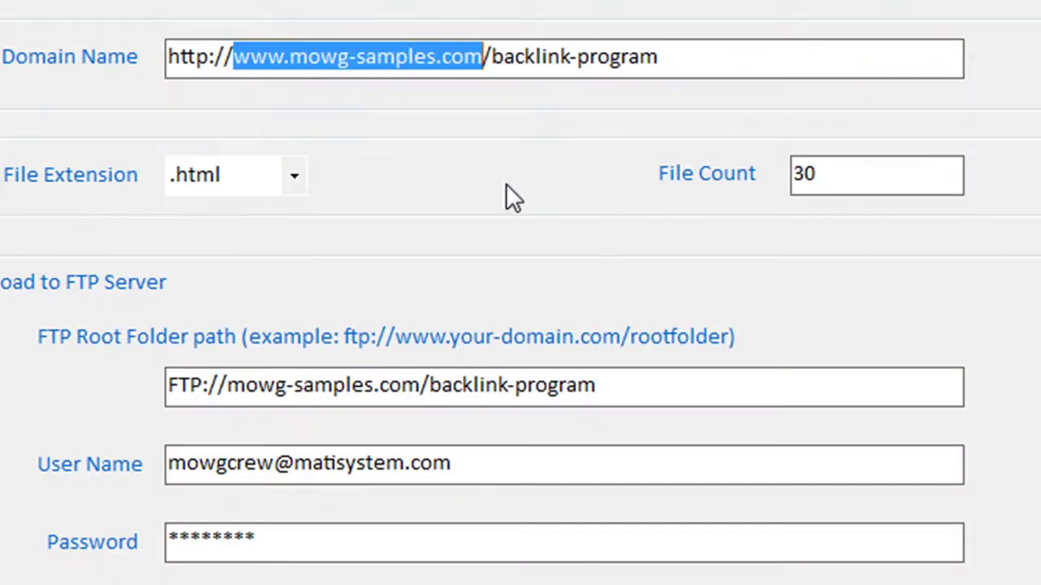
{"action": "double_click", "coordinate": [488, 57]}
{"action": "left_click", "coordinate": [491, 57]}
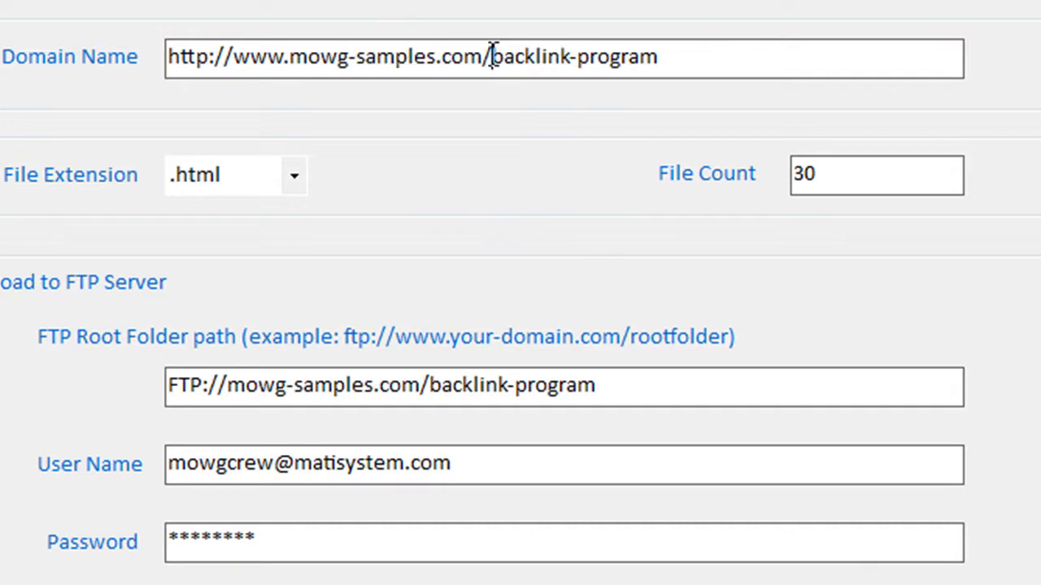
{"action": "left_click_drag", "start_coordinate": [491, 57], "coordinate": [712, 51]}
{"action": "left_click", "coordinate": [711, 54]}
{"action": "left_click_drag", "start_coordinate": [688, 62], "coordinate": [492, 59]}
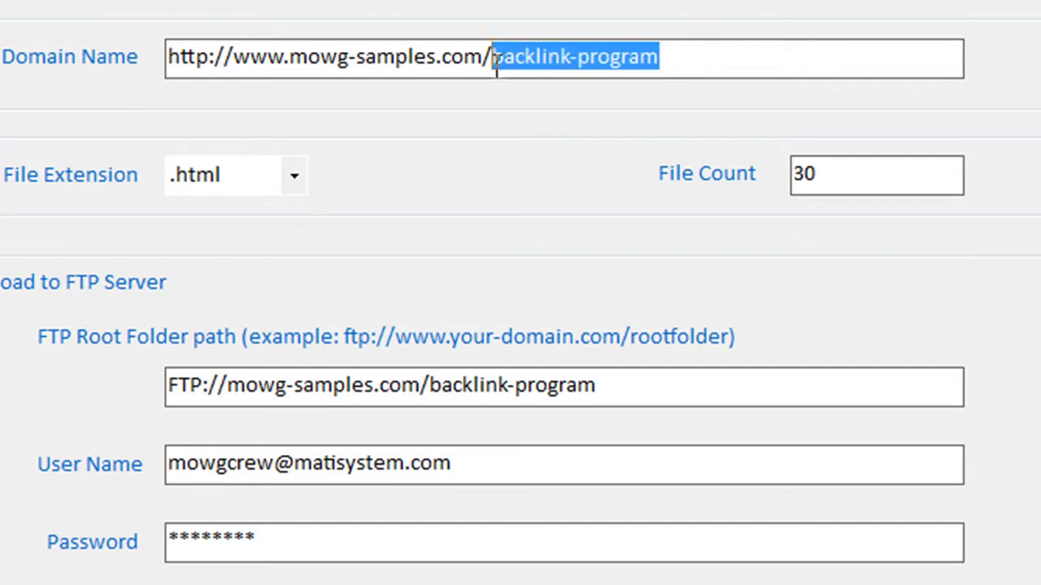
{"action": "left_click", "coordinate": [678, 60]}
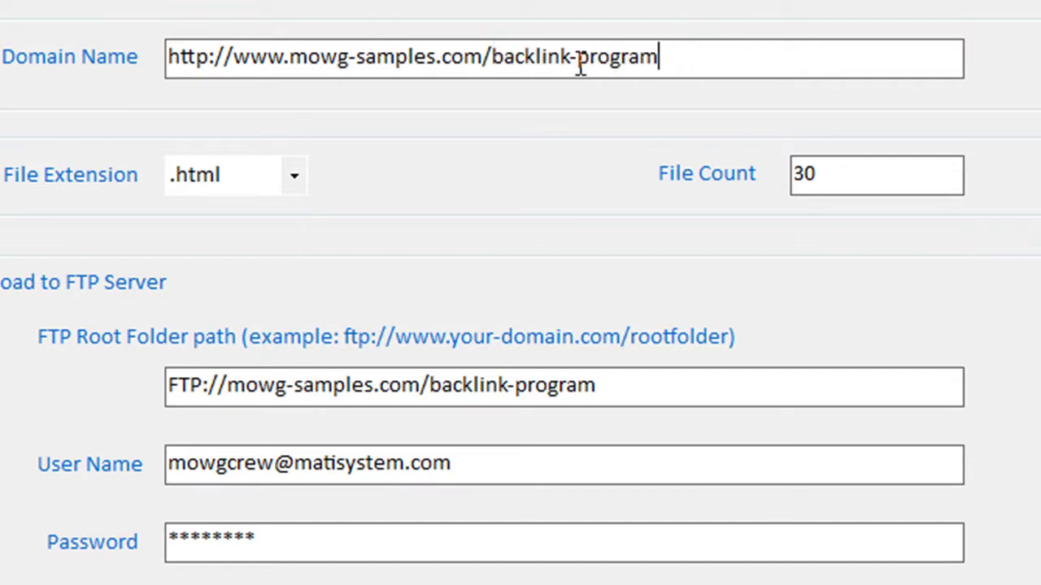
Try a space instead of the hyphen and a capital P in the Domain Name's subfolder, and restore backlink-program
{"action": "left_click_drag", "start_coordinate": [580, 59], "coordinate": [570, 59]}
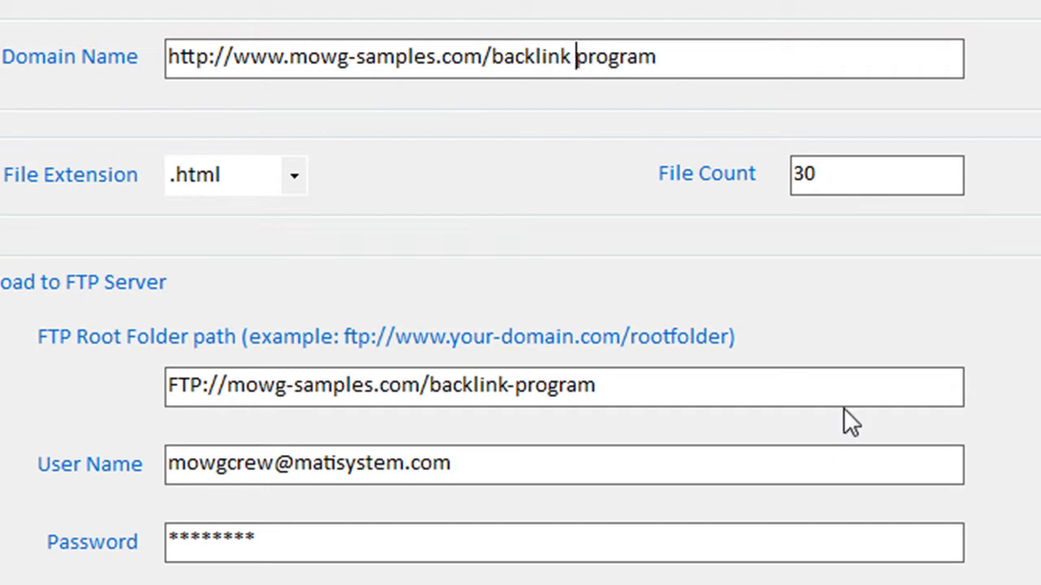
{"action": "key", "text": "BackSpace"}
{"action": "type", "text": "-"}
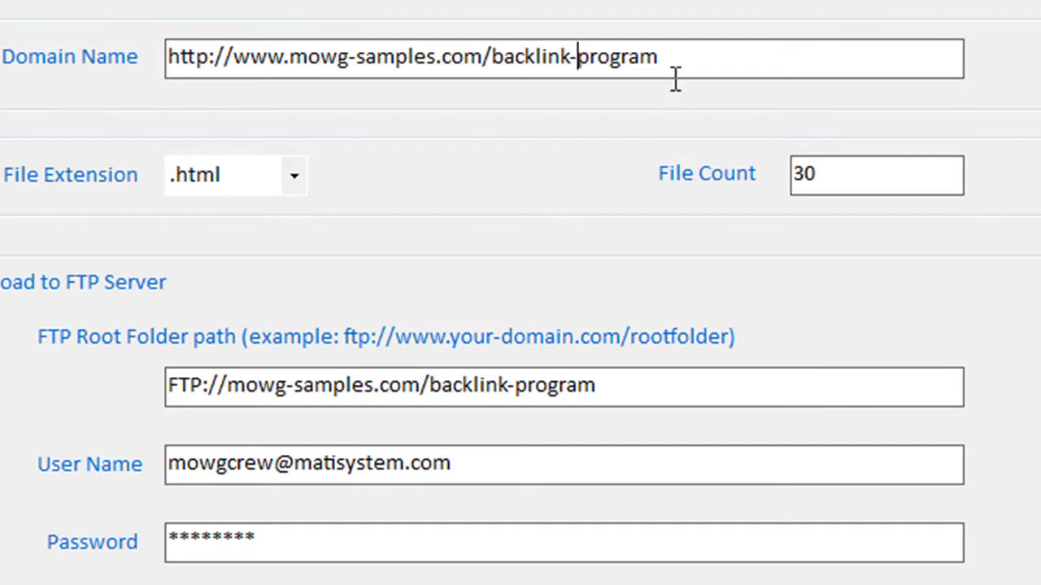
{"action": "left_click", "coordinate": [590, 57]}
{"action": "key", "text": "BackSpace"}
{"action": "type", "text": "P"}
{"action": "key", "text": "BackSpace"}
{"action": "type", "text": "p"}
{"action": "left_click", "coordinate": [750, 57]}
Try a file count of 10000, and restore the file count to 30
{"action": "double_click", "coordinate": [845, 173]}
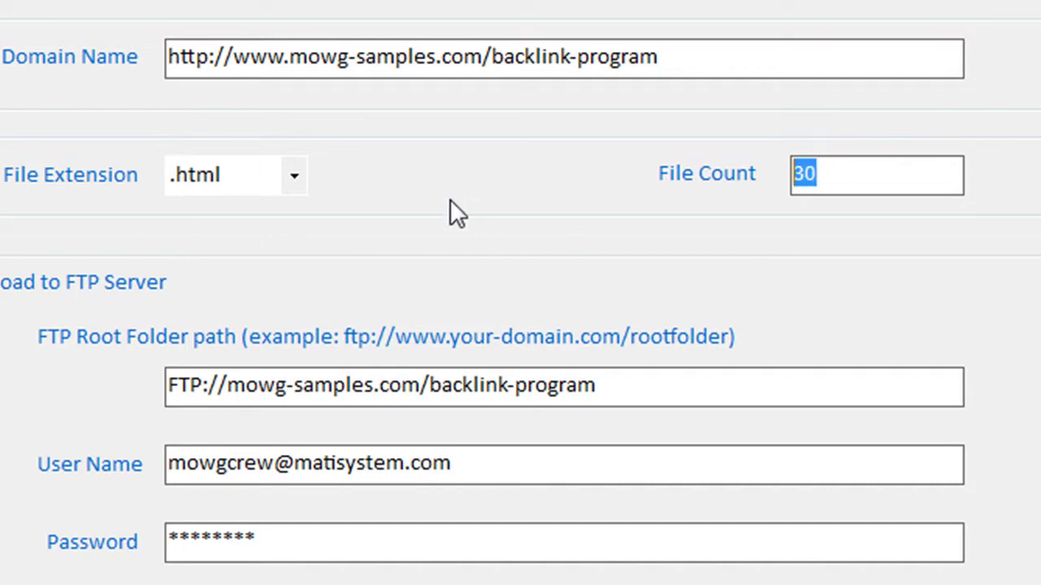
{"action": "type", "text": "10000"}
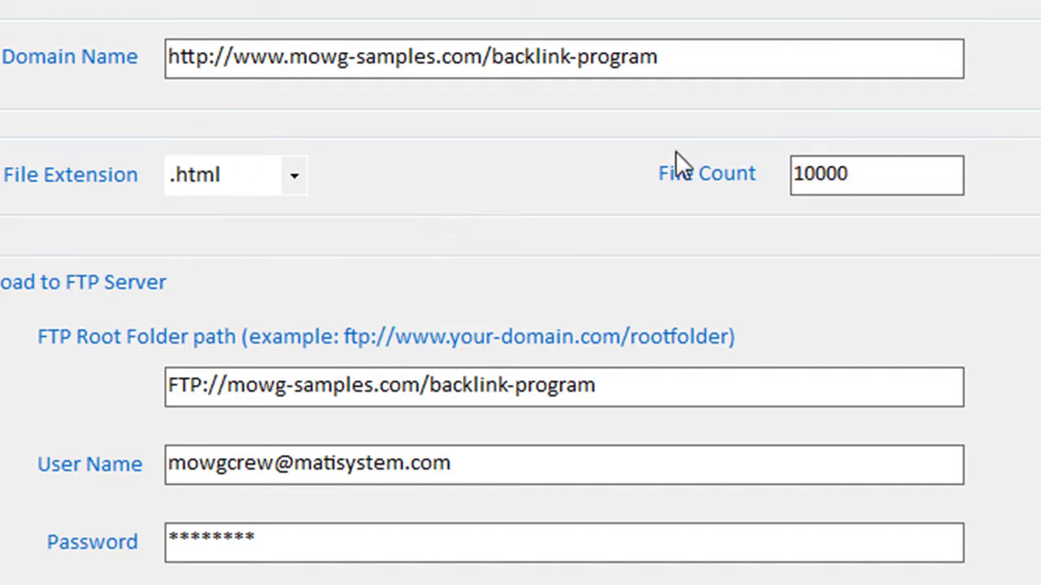
{"action": "double_click", "coordinate": [929, 177]}
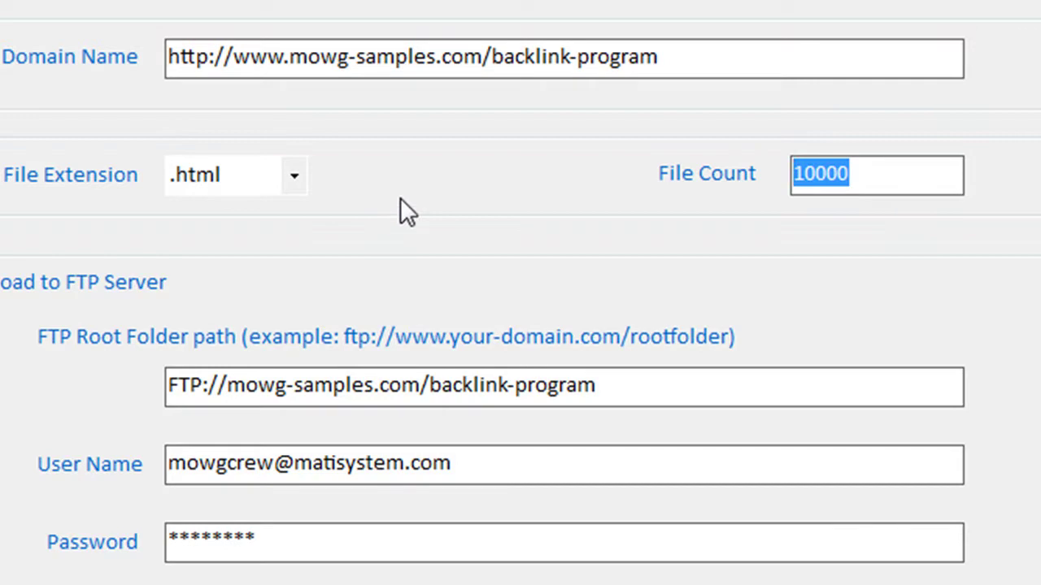
{"action": "type", "text": "30"}
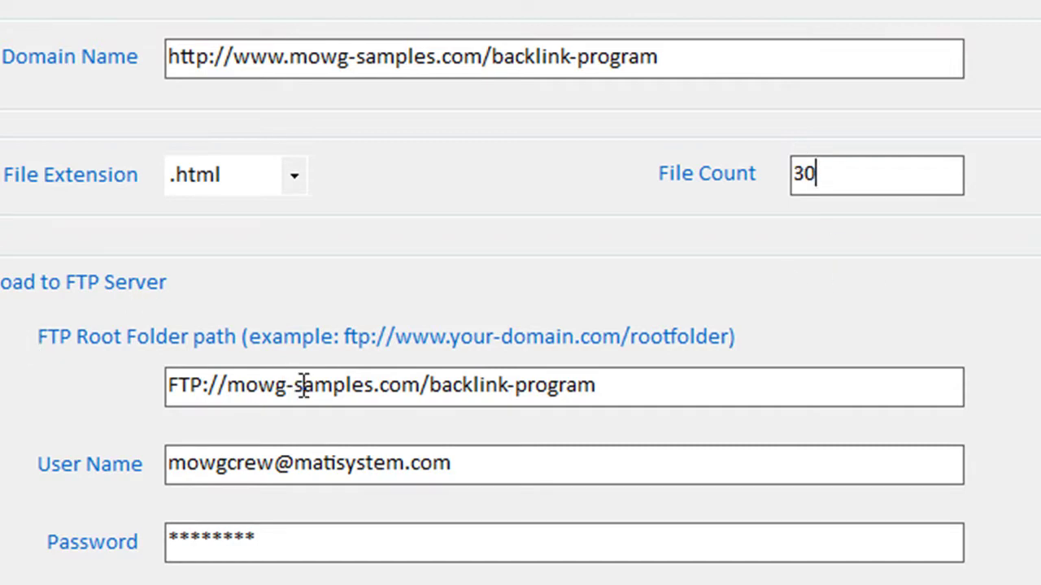
Replace the subfolder in the FTP root folder path with /backlink-program copied from the Domain Name
{"action": "left_click_drag", "start_coordinate": [228, 385], "coordinate": [423, 385]}
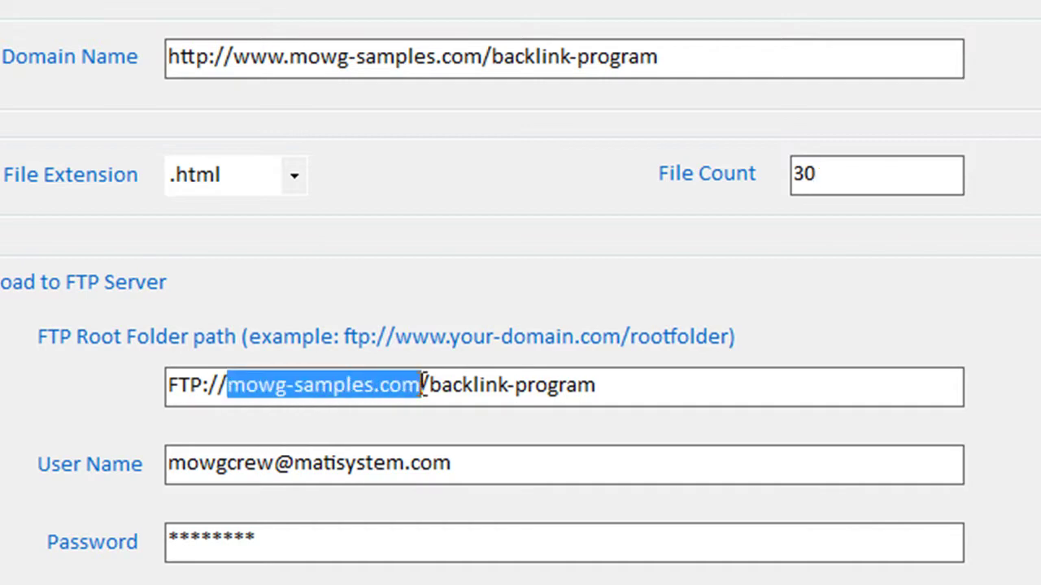
{"action": "left_click_drag", "start_coordinate": [690, 56], "coordinate": [486, 71]}
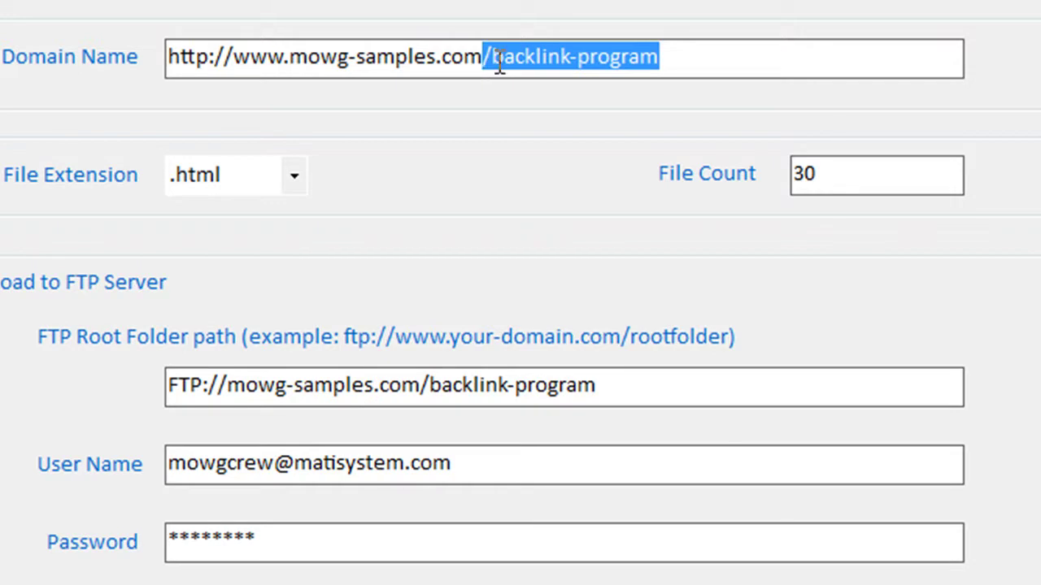
{"action": "right_click", "coordinate": [499, 66]}
{"action": "left_click", "coordinate": [597, 163]}
{"action": "left_click", "coordinate": [419, 386]}
{"action": "key", "text": "shift+End"}
{"action": "key", "text": "BackSpace"}
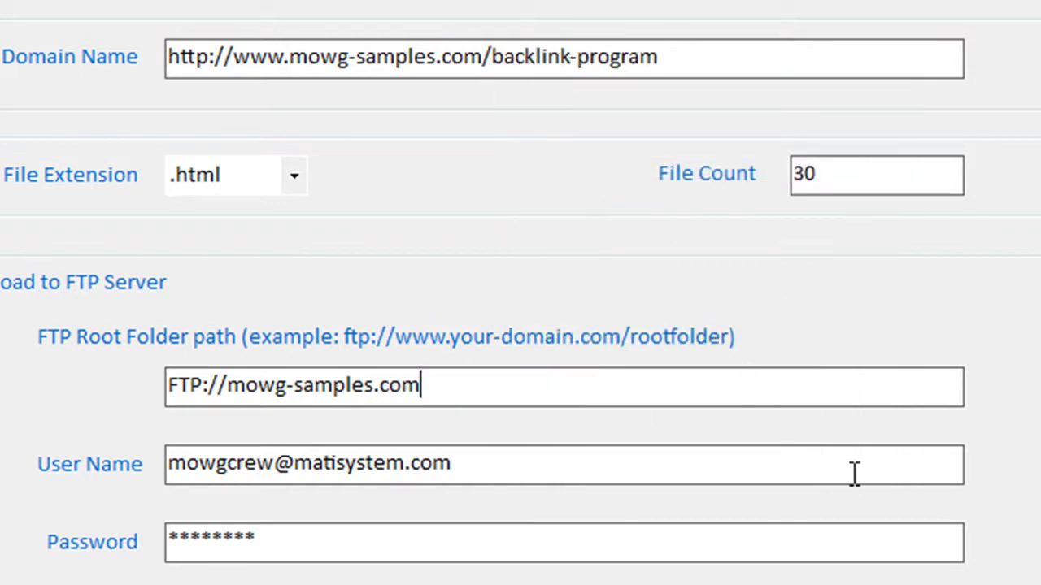
{"action": "right_click", "coordinate": [491, 388]}
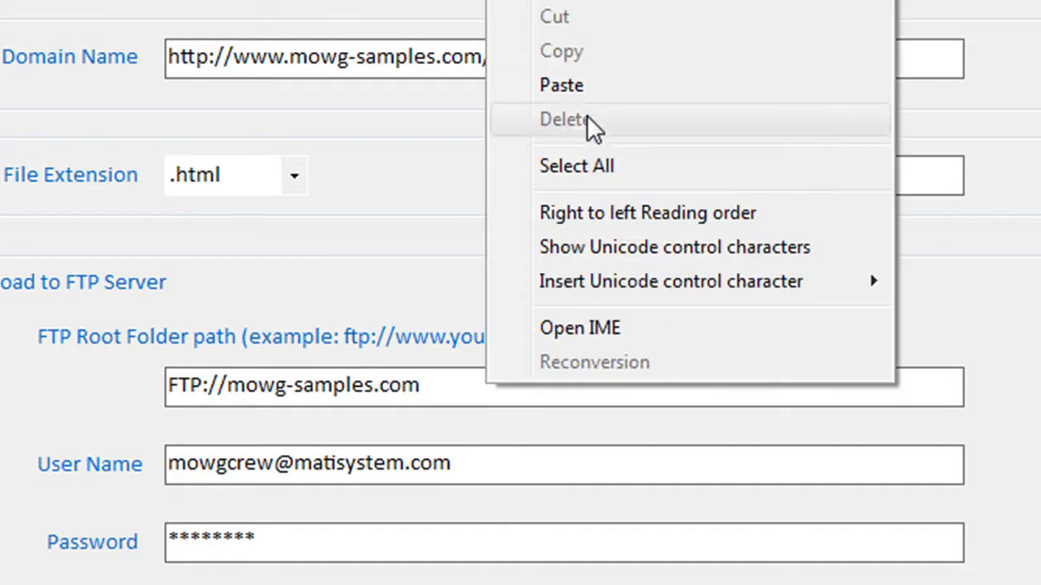
{"action": "left_click", "coordinate": [561, 85]}
Compare the subfolder in the Domain Name and FTP path, and check the FTP user name and password fields
{"action": "left_click_drag", "start_coordinate": [683, 56], "coordinate": [498, 61]}
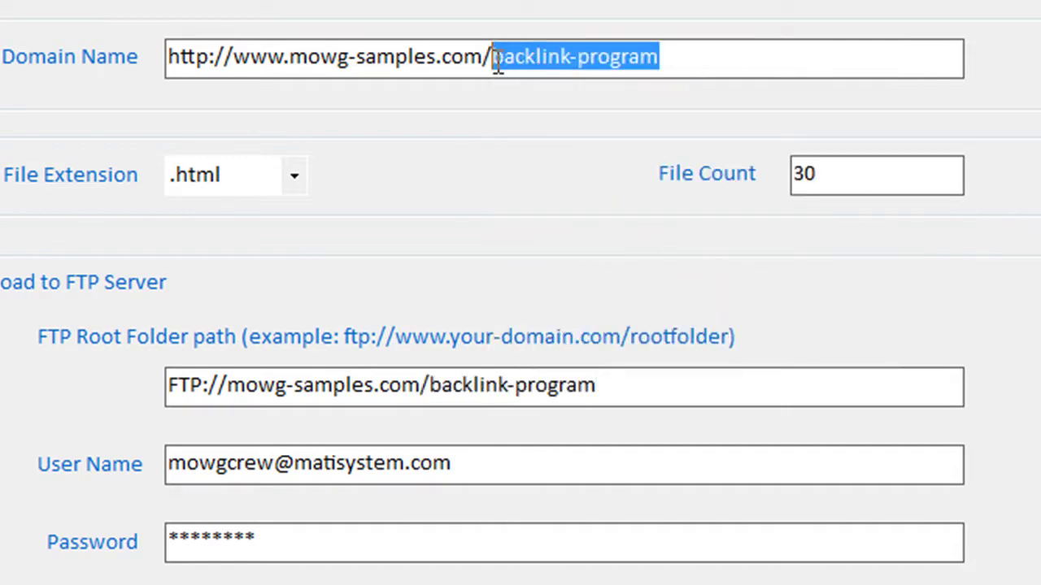
{"action": "left_click_drag", "start_coordinate": [606, 385], "coordinate": [435, 385]}
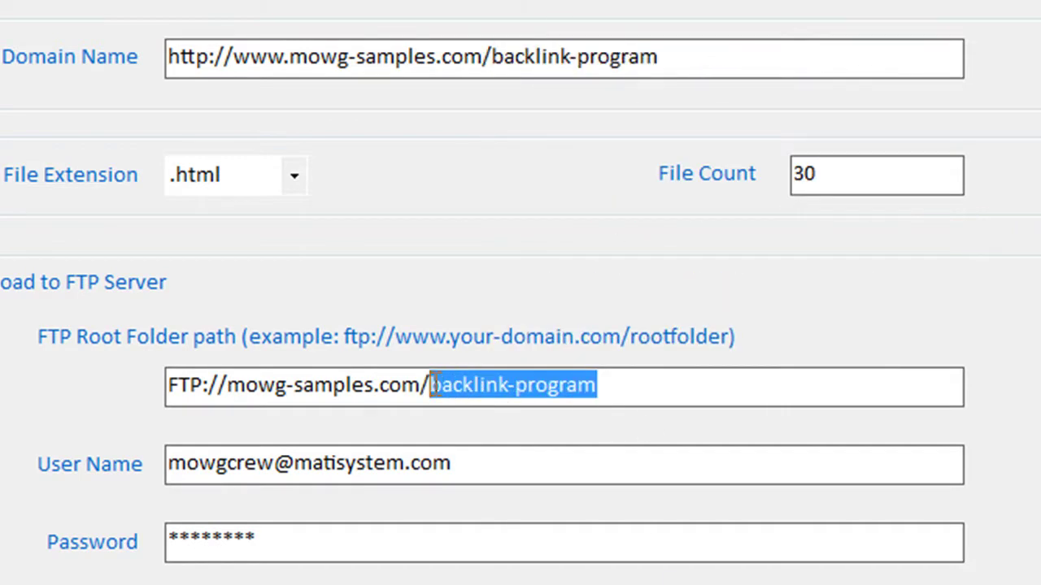
{"action": "left_click", "coordinate": [491, 470]}
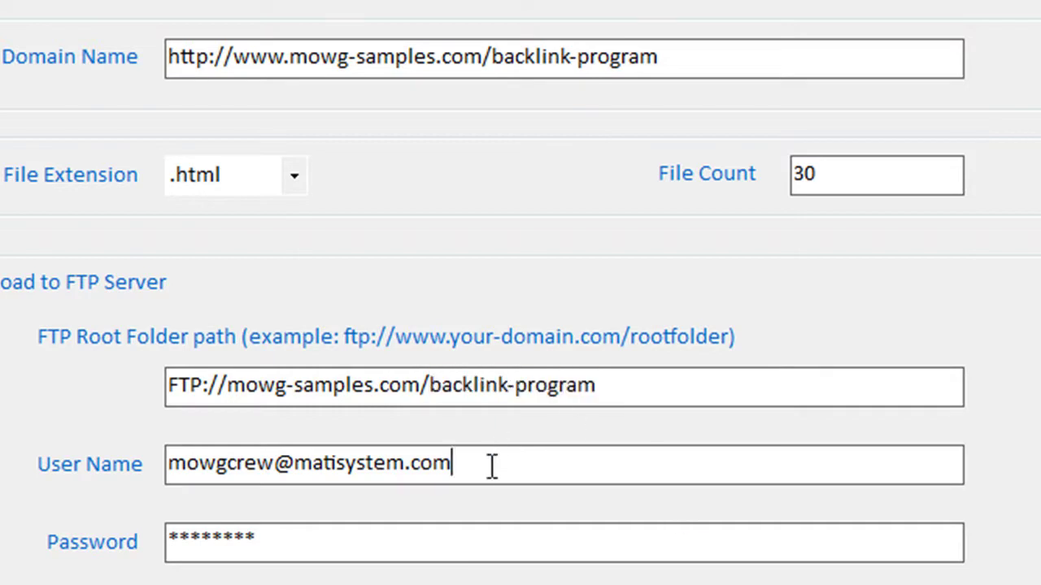
{"action": "key", "text": "ctrl+a"}
{"action": "left_click", "coordinate": [363, 550]}
{"action": "key", "text": "ctrl+a"}
{"action": "left_click", "coordinate": [520, 472]}
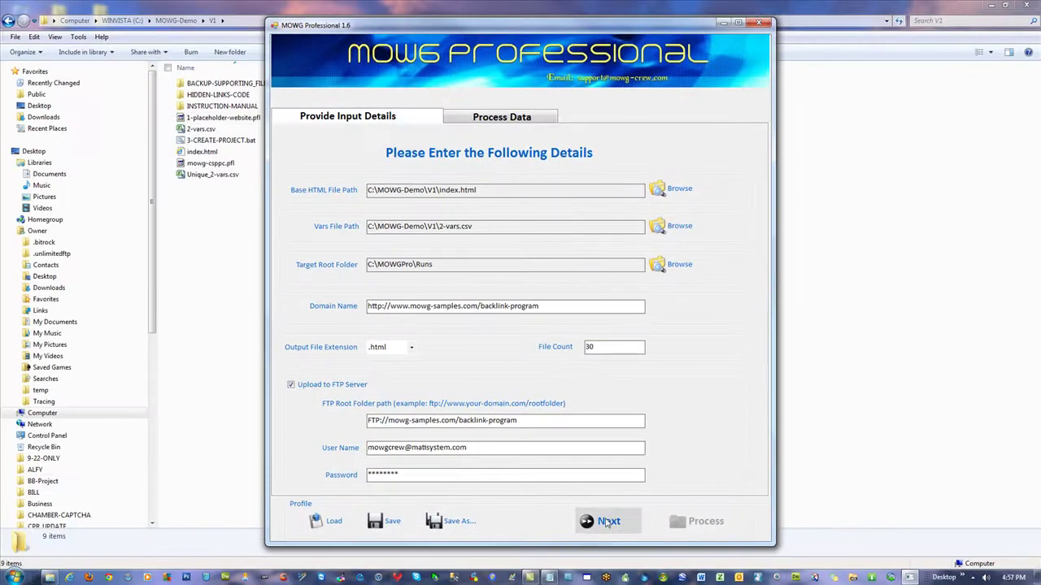
Review the variables that define the folder structure in the process data, and return to the input details
{"action": "left_click", "coordinate": [606, 522]}
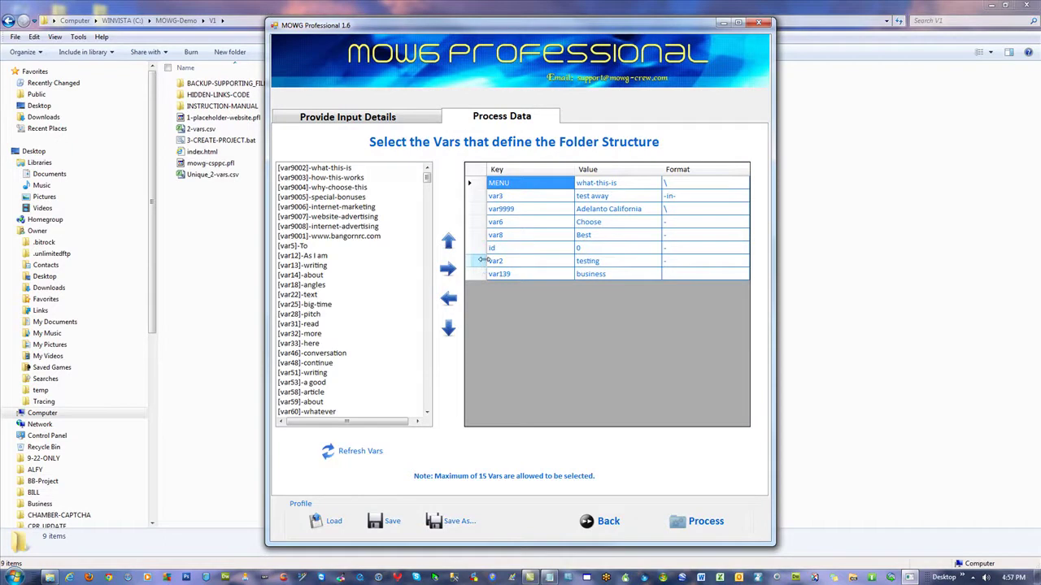
{"action": "left_click", "coordinate": [600, 524]}
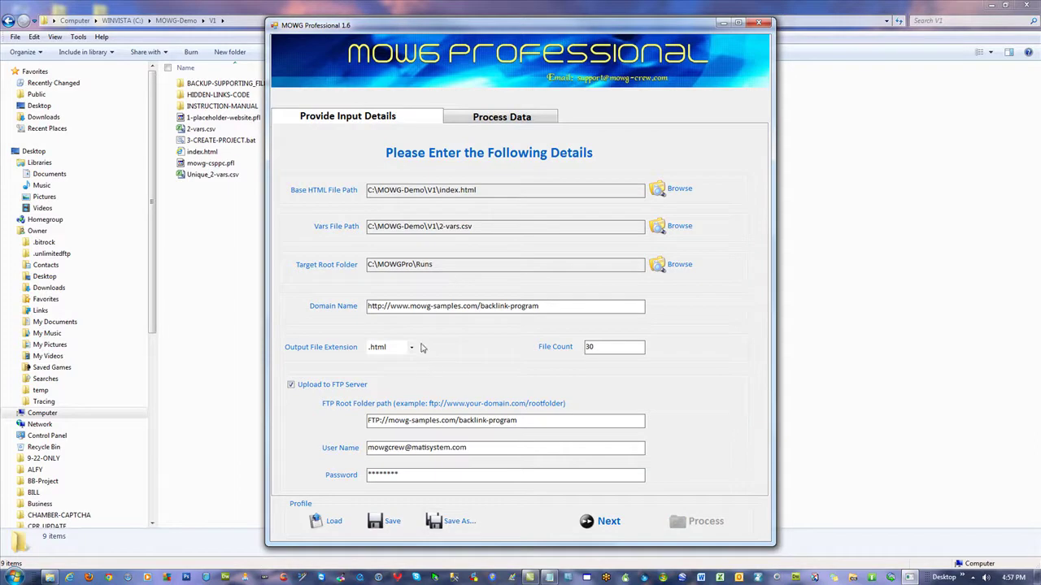
Change the subfolder to backlink-software in both the Domain Name and the FTP root folder path, and save the profile
{"action": "left_click_drag", "start_coordinate": [477, 307], "coordinate": [431, 306]}
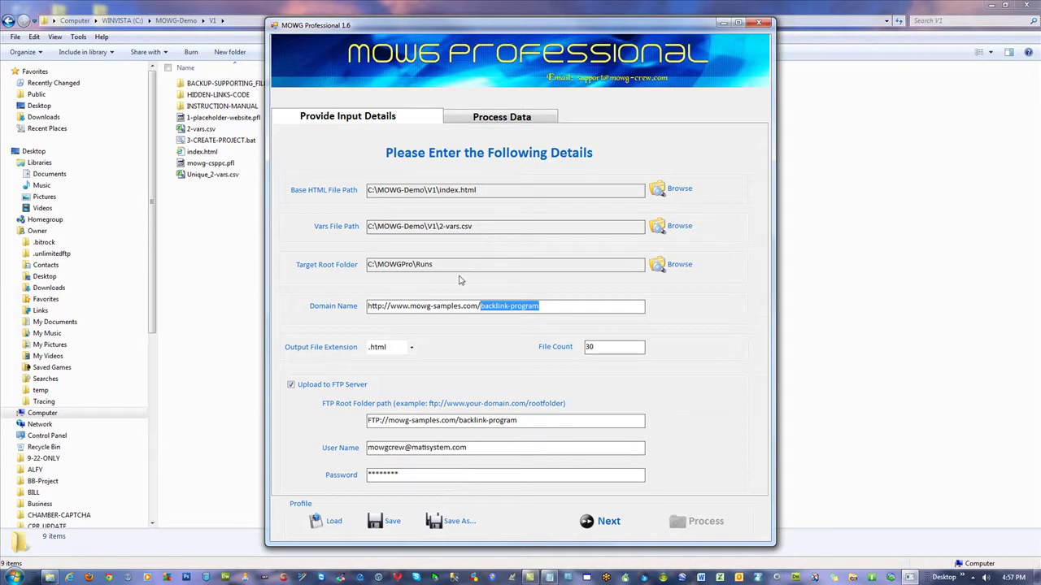
{"action": "left_click", "coordinate": [488, 306]}
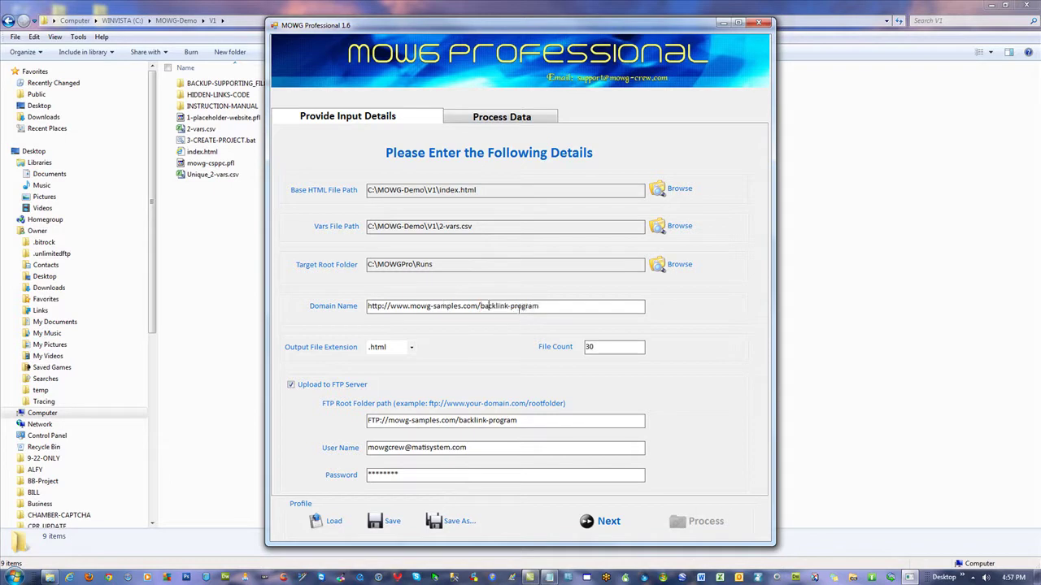
{"action": "left_click_drag", "start_coordinate": [511, 306], "coordinate": [594, 304]}
{"action": "type", "text": "software"}
{"action": "left_click_drag", "start_coordinate": [489, 422], "coordinate": [570, 413]}
{"action": "type", "text": "software"}
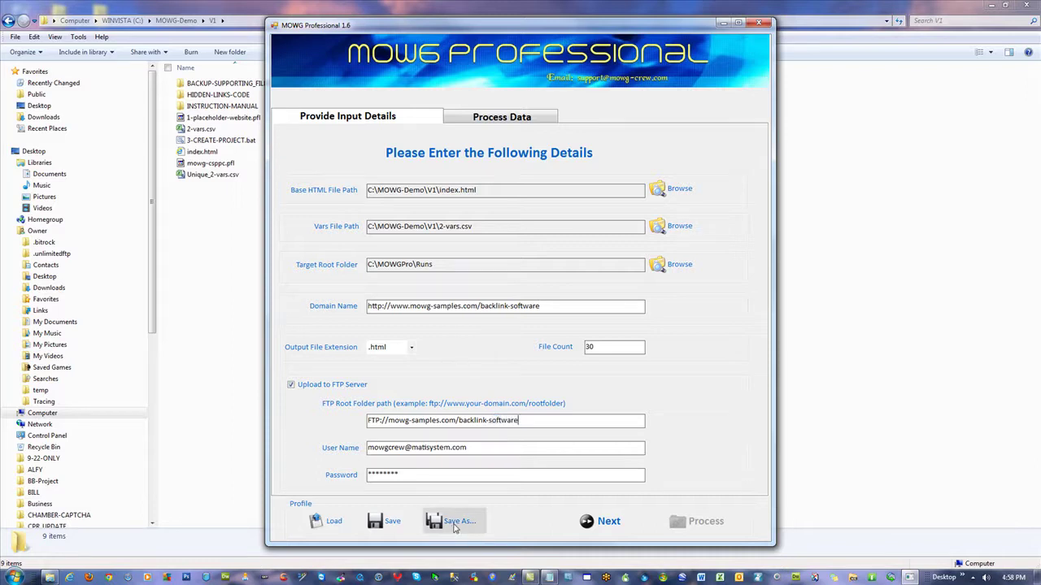
{"action": "left_click", "coordinate": [383, 521]}
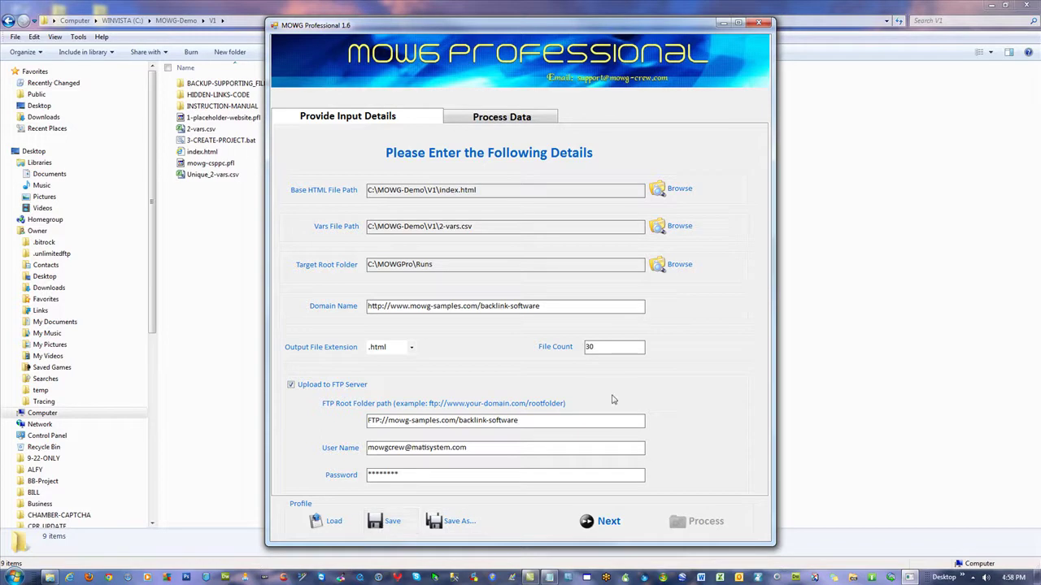
Quit MOWG Professional while saving the profile, and reopen it with 1-placeholder-website.pfl loaded
{"action": "left_click", "coordinate": [757, 23]}
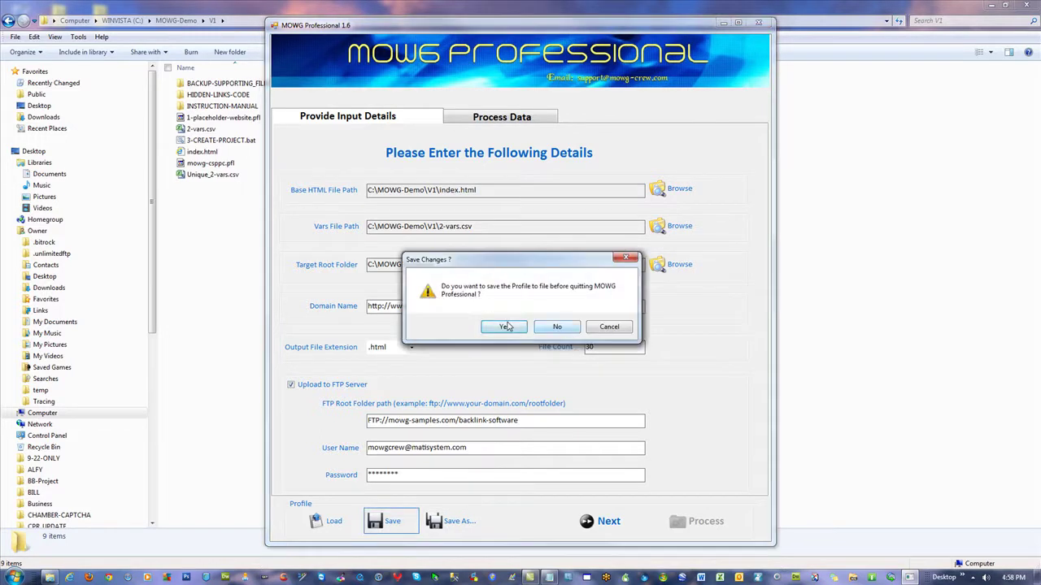
{"action": "left_click", "coordinate": [504, 327]}
{"action": "left_click", "coordinate": [219, 121]}
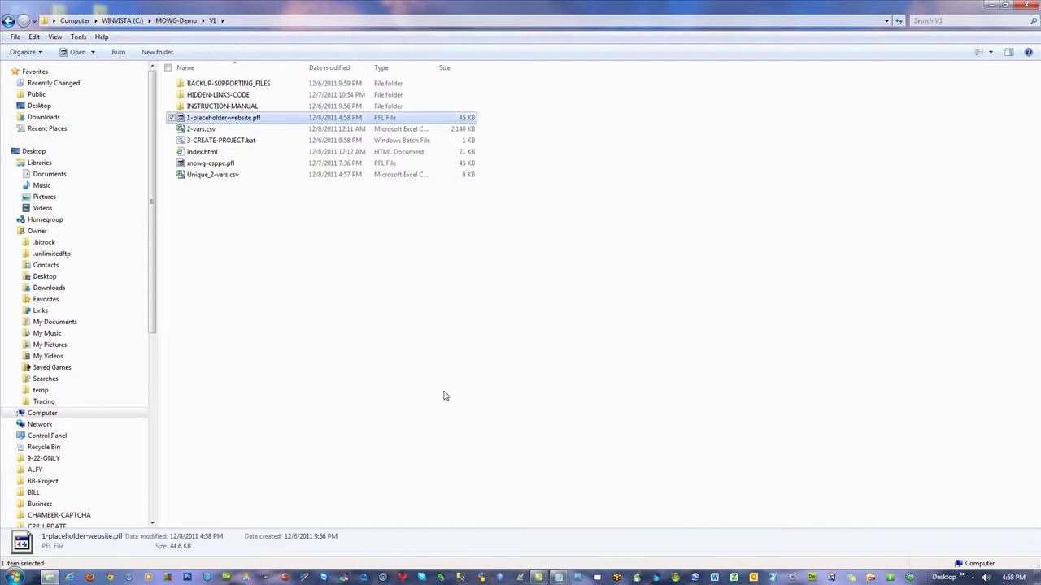
{"action": "key", "text": "Return"}
{"action": "left_click", "coordinate": [330, 521]}
{"action": "double_click", "coordinate": [410, 144]}
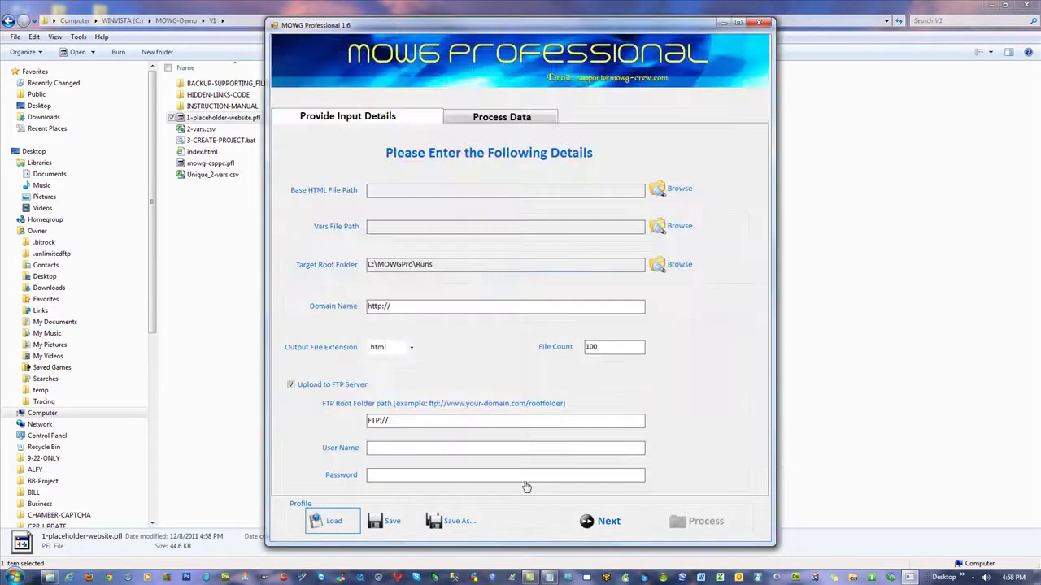
Compare the domain and the subfolder in the Domain Name with those in the FTP root folder path
{"action": "left_click_drag", "start_coordinate": [455, 310], "coordinate": [406, 307]}
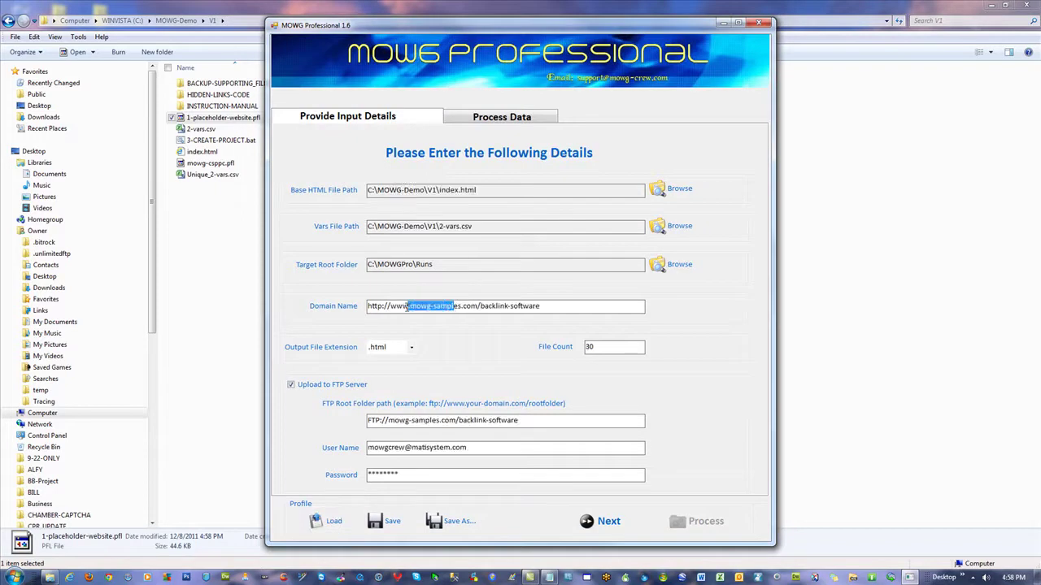
{"action": "left_click_drag", "start_coordinate": [540, 307], "coordinate": [485, 308]}
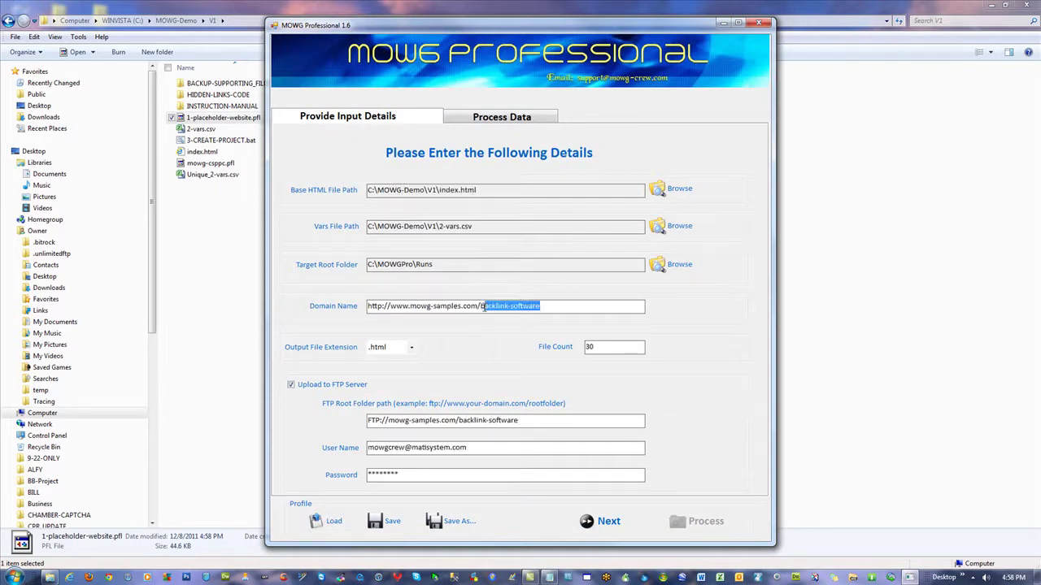
{"action": "left_click_drag", "start_coordinate": [457, 420], "coordinate": [390, 422]}
{"action": "left_click_drag", "start_coordinate": [521, 422], "coordinate": [467, 422]}
Insert public_html/ before backlink-software in the FTP root folder path
{"action": "left_click", "coordinate": [460, 421]}
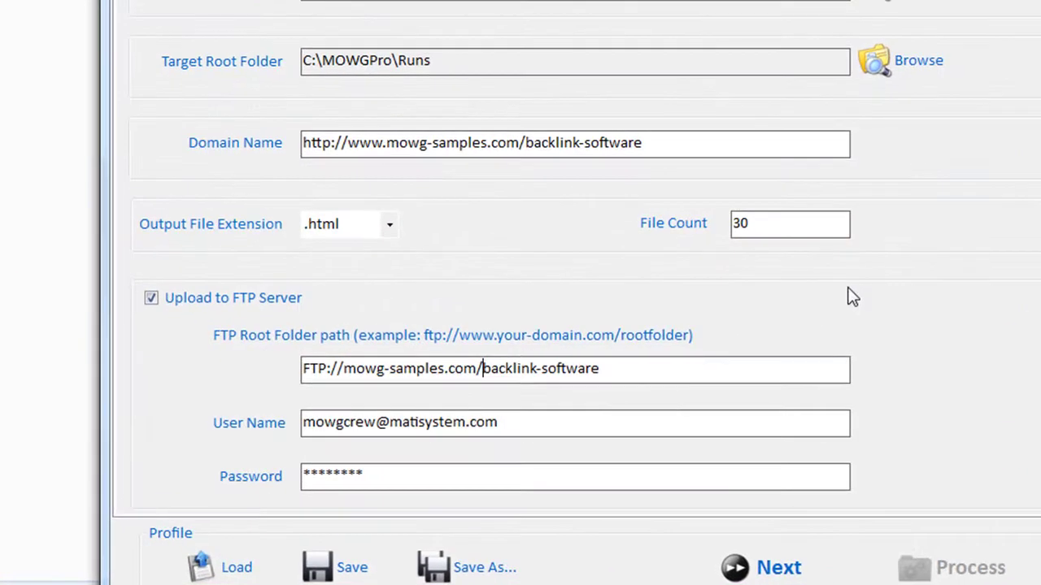
{"action": "type", "text": "public_h"}
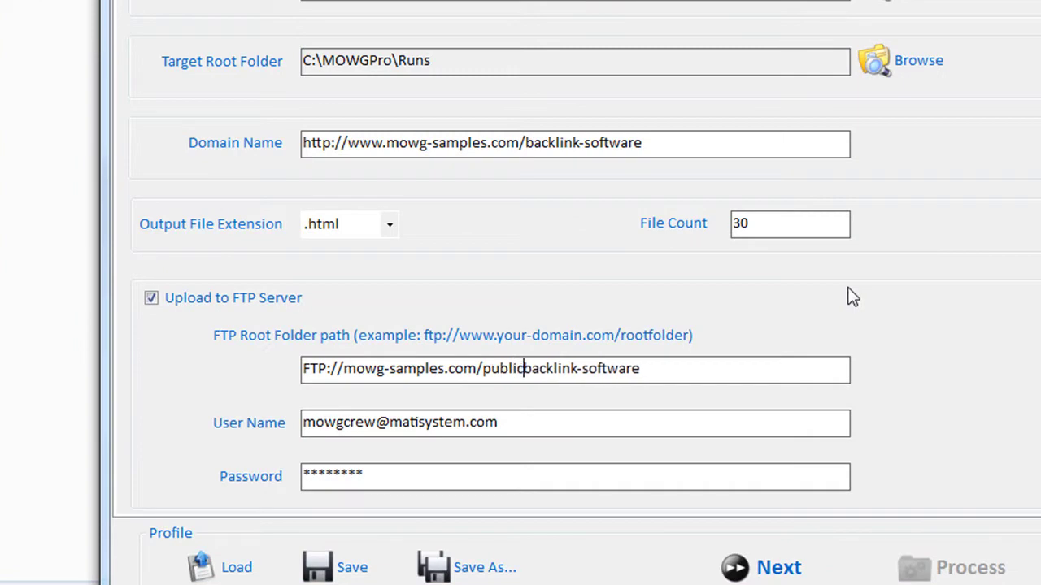
{"action": "type", "text": "tm."}
{"action": "key", "text": "BackSpace"}
{"action": "type", "text": "l/"}
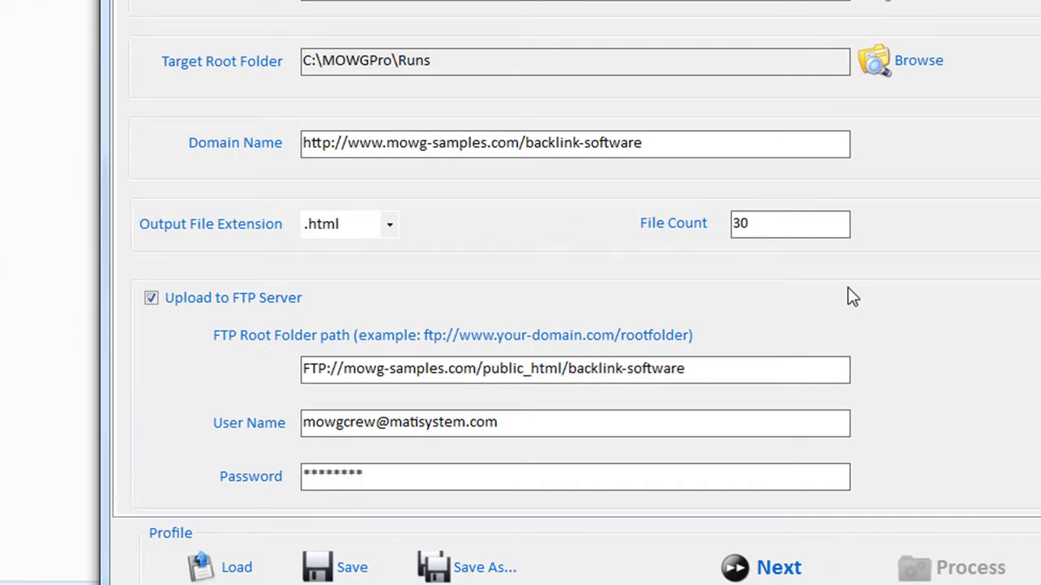
Try webpages in place of public_html in the FTP root folder path, and remove the extra folder level again
{"action": "key", "text": "BackSpace"}
{"action": "key", "text": "BackSpace"}
{"action": "key", "text": "BackSpace"}
{"action": "key", "text": "BackSpace"}
{"action": "key", "text": "BackSpace"}
{"action": "key", "text": "BackSpace"}
{"action": "key", "text": "BackSpace"}
{"action": "key", "text": "BackSpace"}
{"action": "key", "text": "BackSpace"}
{"action": "key", "text": "BackSpace"}
{"action": "key", "text": "BackSpace"}
{"action": "key", "text": "BackSpace"}
{"action": "type", "text": "hoe/"}
{"action": "key", "text": "BackSpace"}
{"action": "type", "text": "m"}
{"action": "key", "text": "BackSpace"}
{"action": "key", "text": "BackSpace"}
{"action": "key", "text": "BackSpace"}
{"action": "type", "text": "webpages"}
{"action": "key", "text": "BackSpace"}
{"action": "key", "text": "BackSpace"}
{"action": "key", "text": "BackSpace"}
{"action": "key", "text": "BackSpace"}
{"action": "key", "text": "BackSpace"}
{"action": "key", "text": "BackSpace"}
{"action": "key", "text": "BackSpace"}
{"action": "key", "text": "BackSpace"}
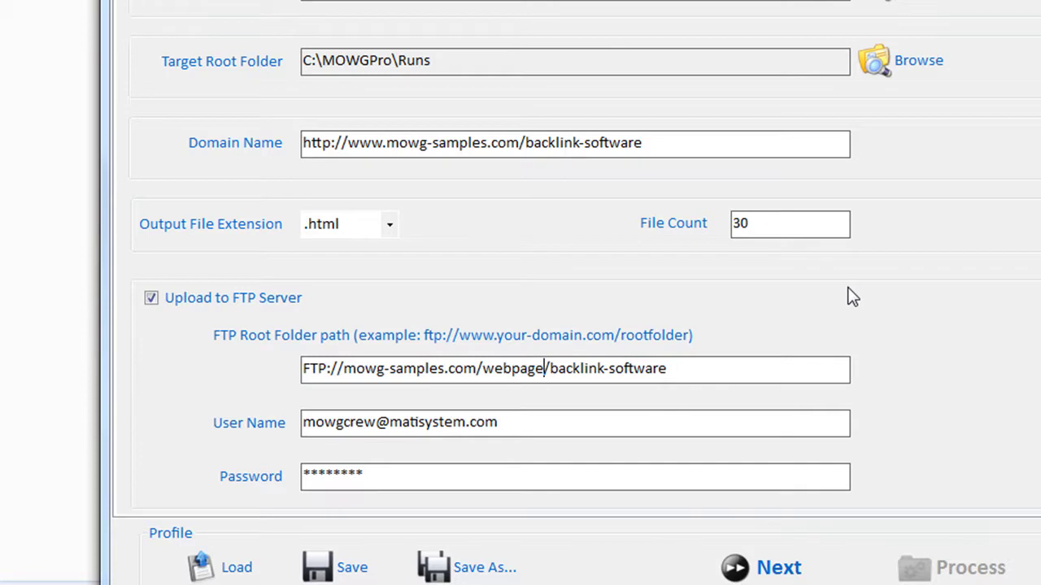
{"action": "key", "text": "BackSpace"}
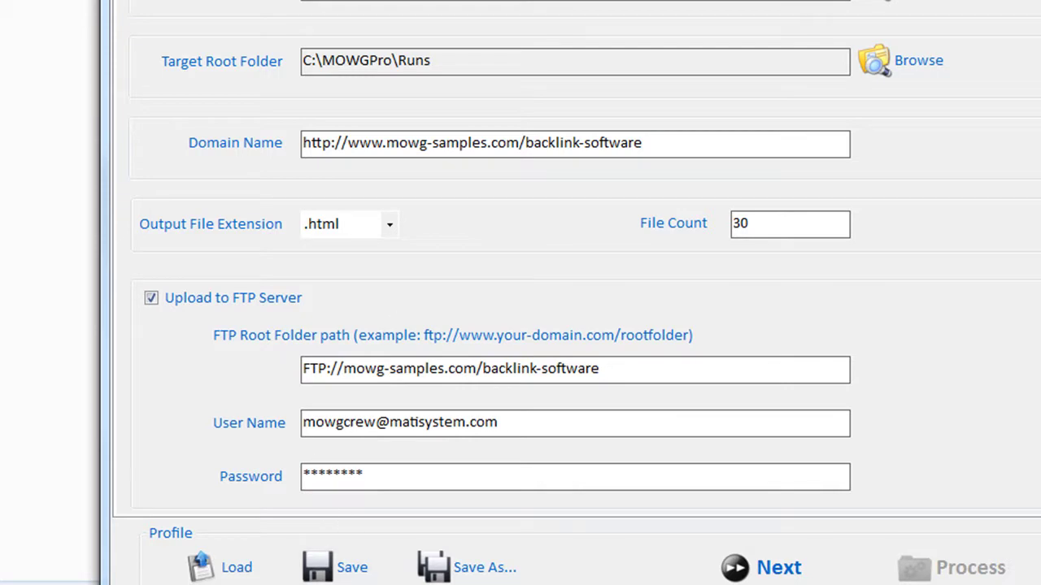
Close MOWG Professional and open 2-vars.csv from the V1 folder in Excel
{"action": "key", "text": "alt+F4"}
{"action": "left_click", "coordinate": [567, 184]}
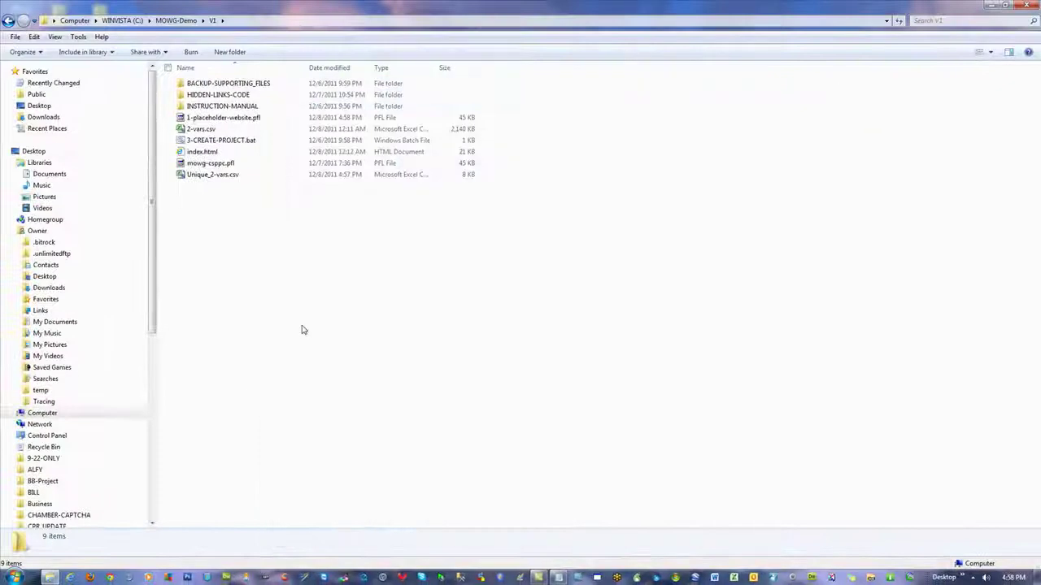
{"action": "double_click", "coordinate": [203, 132]}
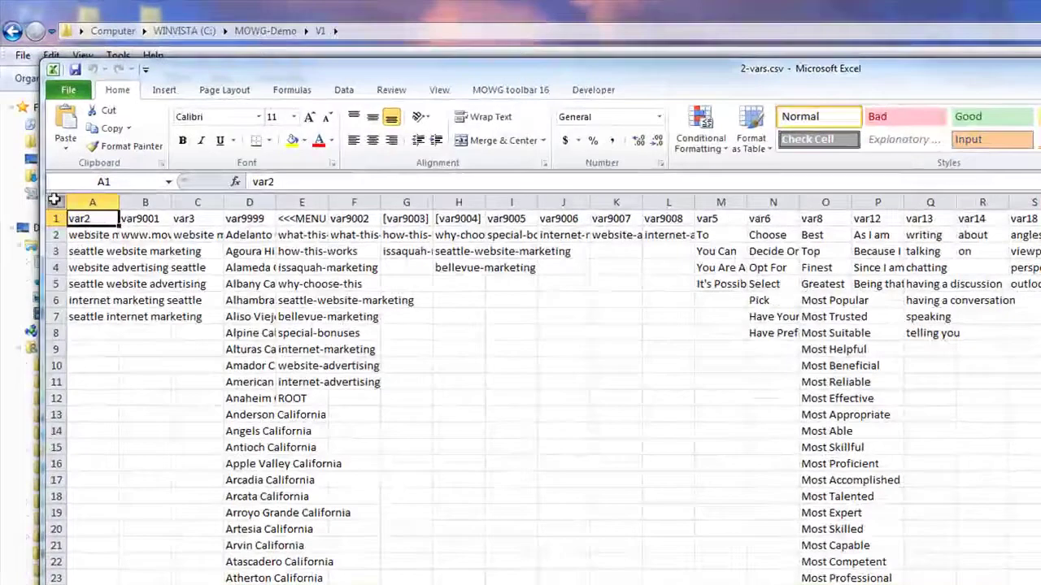
Autofit the width of all columns in the sheet, and select the var2 keyword cells A2:A19
{"action": "left_click", "coordinate": [42, 159]}
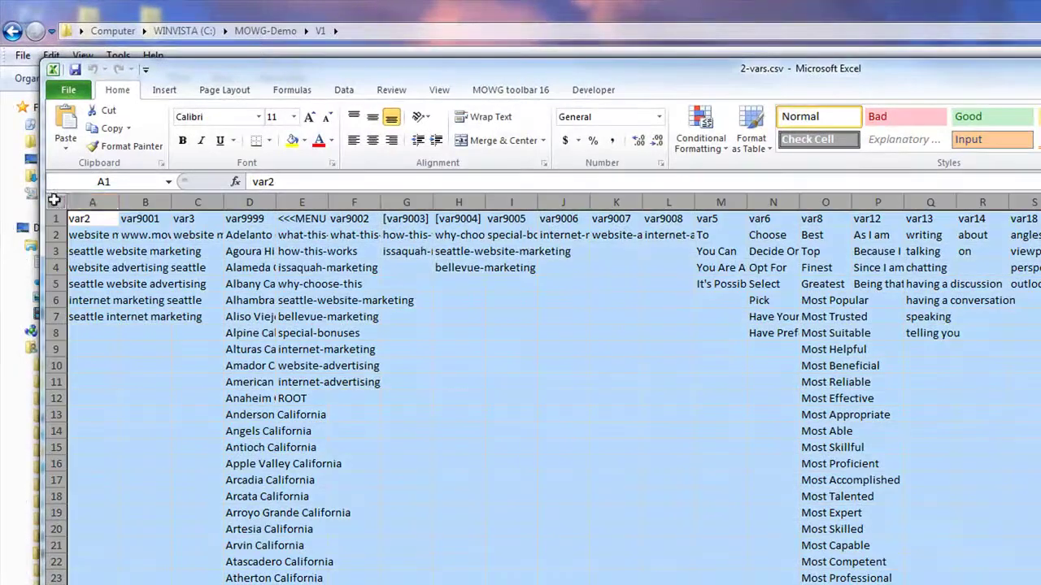
{"action": "double_click", "coordinate": [120, 202]}
{"action": "left_click", "coordinate": [279, 460]}
{"action": "left_click_drag", "start_coordinate": [108, 228], "coordinate": [118, 504]}
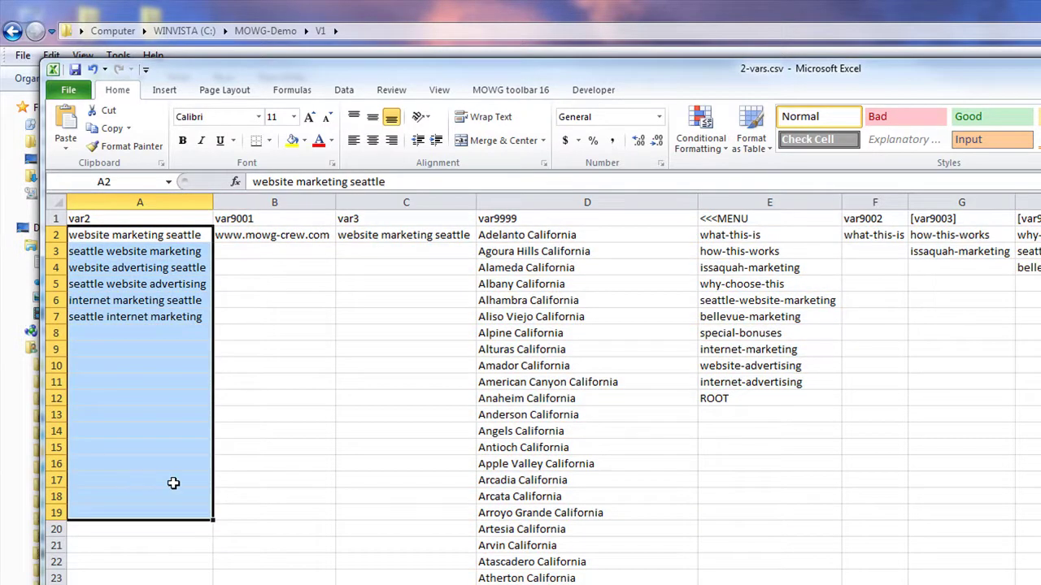
{"action": "left_click", "coordinate": [279, 238]}
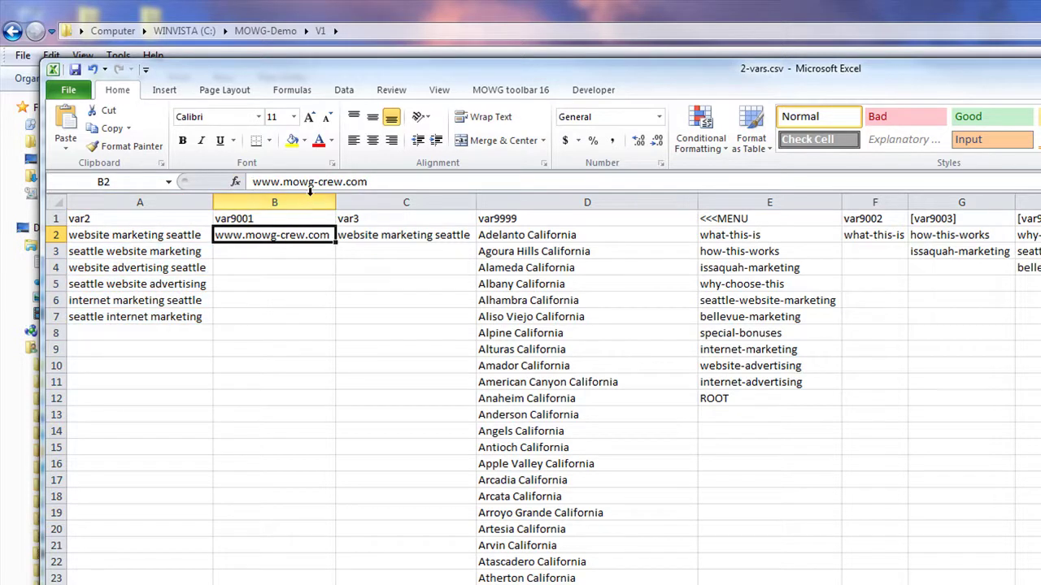
{"action": "double_click", "coordinate": [276, 182]}
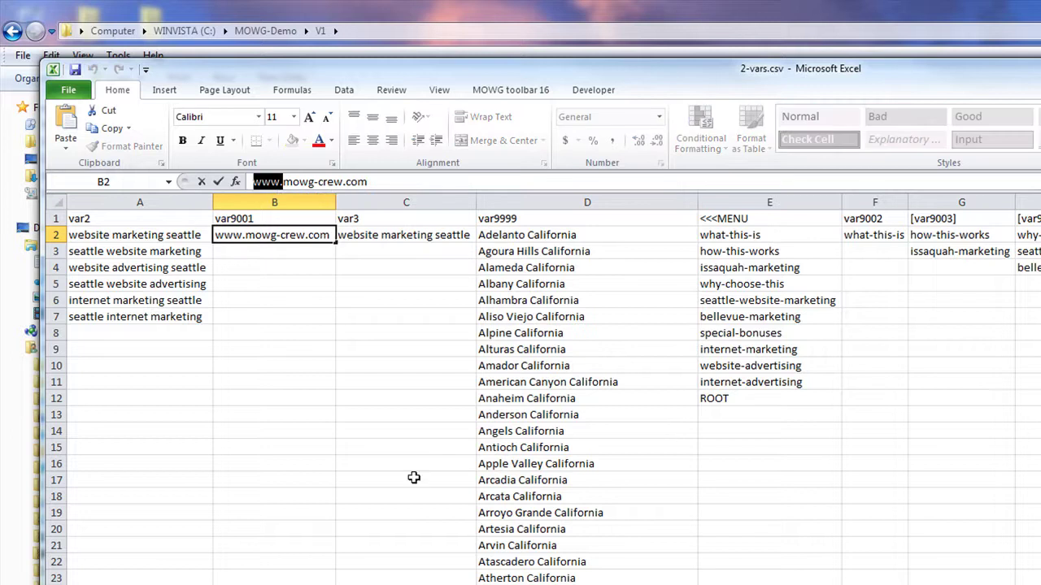
{"action": "key", "text": "BackSpace"}
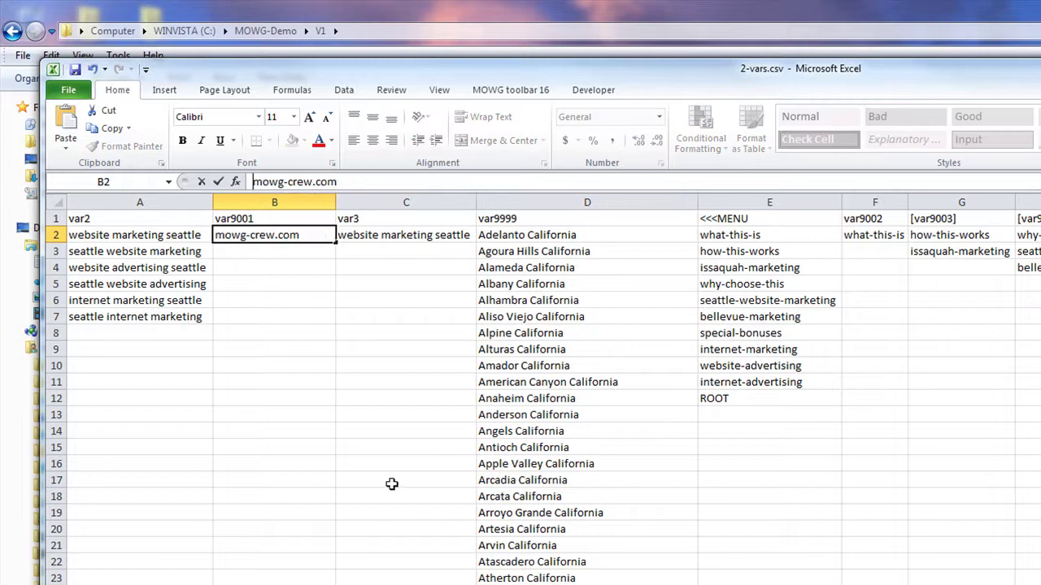
{"action": "type", "text": "www."}
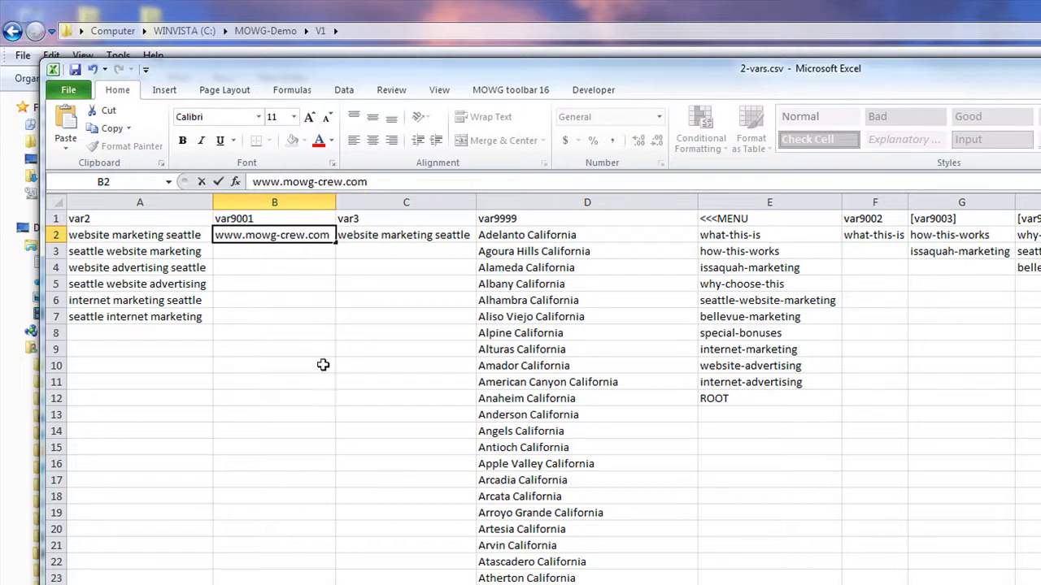
{"action": "left_click", "coordinate": [274, 334]}
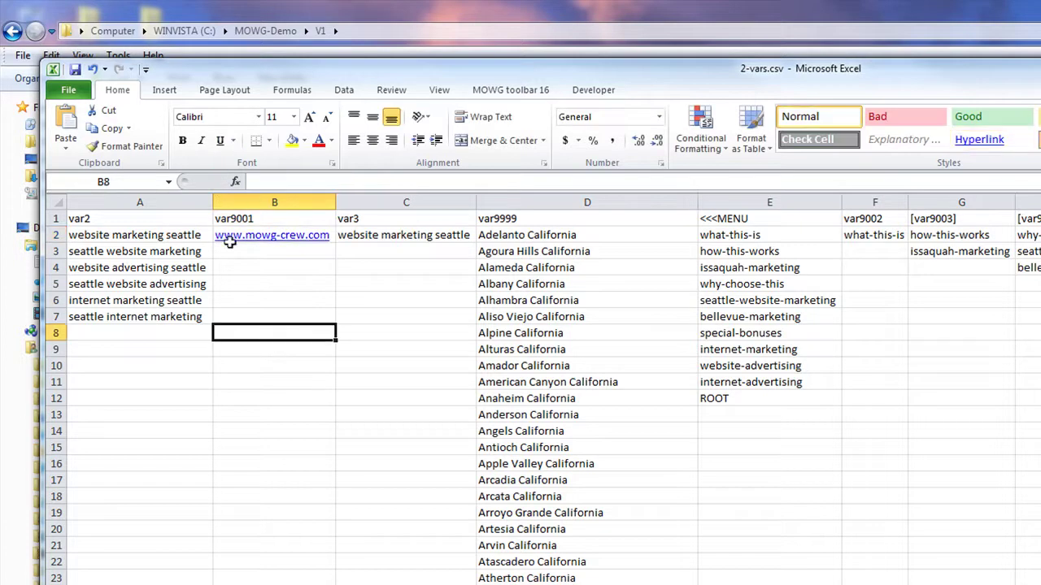
{"action": "right_click", "coordinate": [273, 238]}
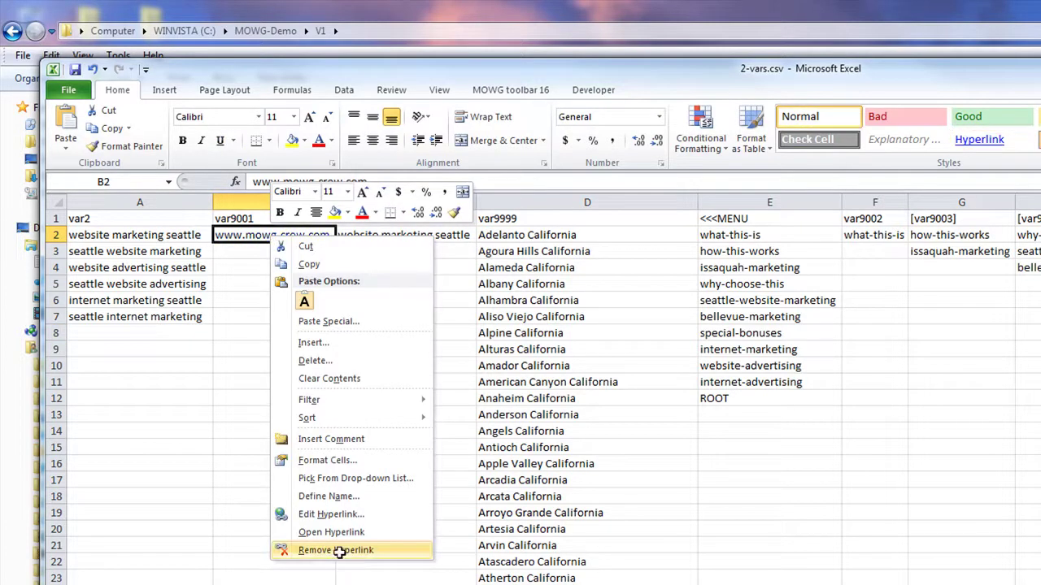
{"action": "left_click", "coordinate": [336, 551]}
{"action": "left_click", "coordinate": [285, 280]}
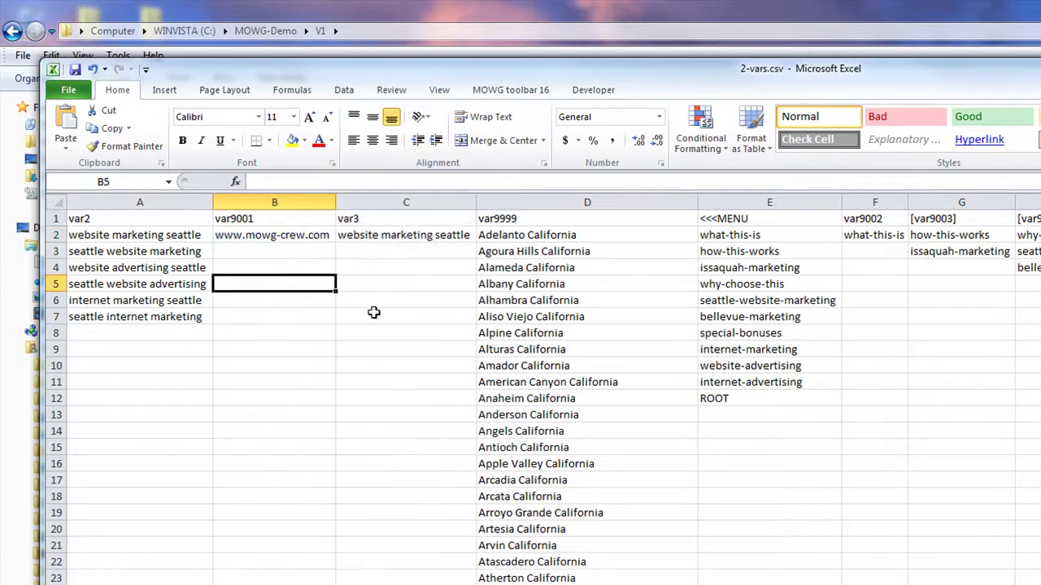
Examine the var3 keyword, the var9999 list of California cities, the var2 keywords and the var9001 domain
{"action": "left_click", "coordinate": [414, 235]}
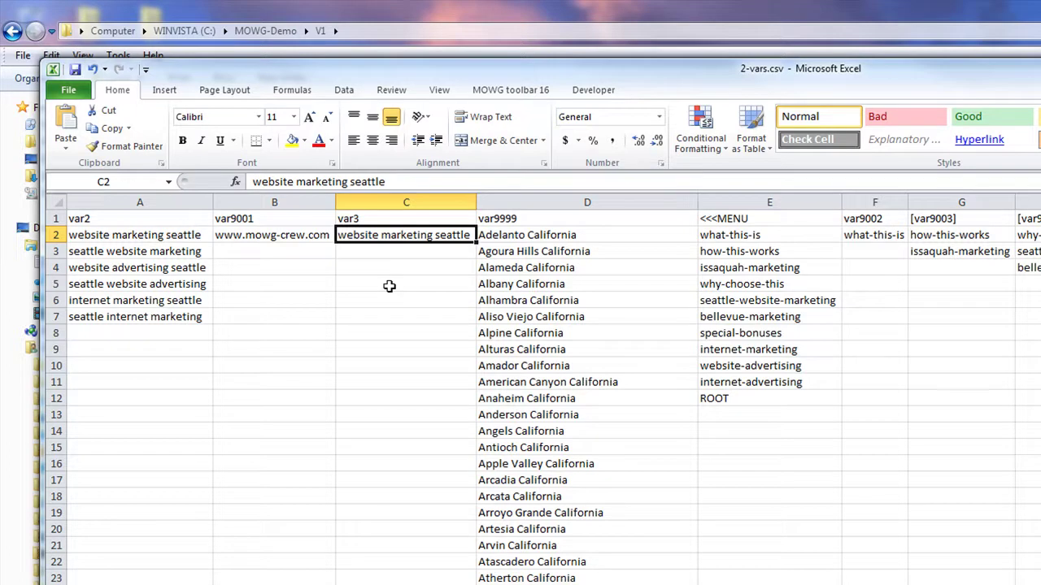
{"action": "left_click", "coordinate": [542, 236]}
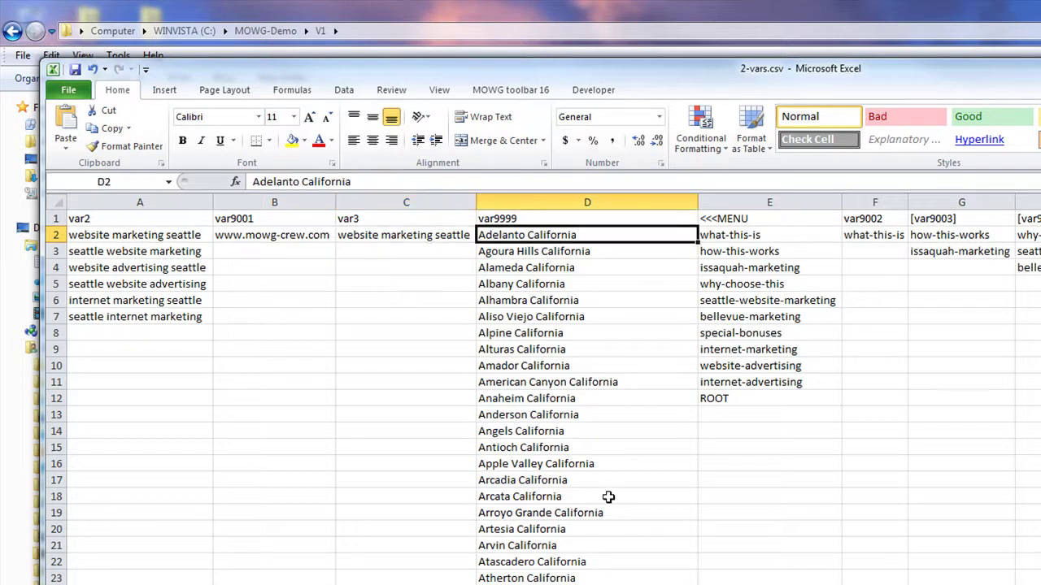
{"action": "scroll", "coordinate": [608, 497], "scroll_direction": "down", "scroll_amount": 20}
{"action": "scroll", "coordinate": [612, 512], "scroll_direction": "down", "scroll_amount": 6}
{"action": "scroll", "coordinate": [612, 508], "scroll_direction": "up", "scroll_amount": 20}
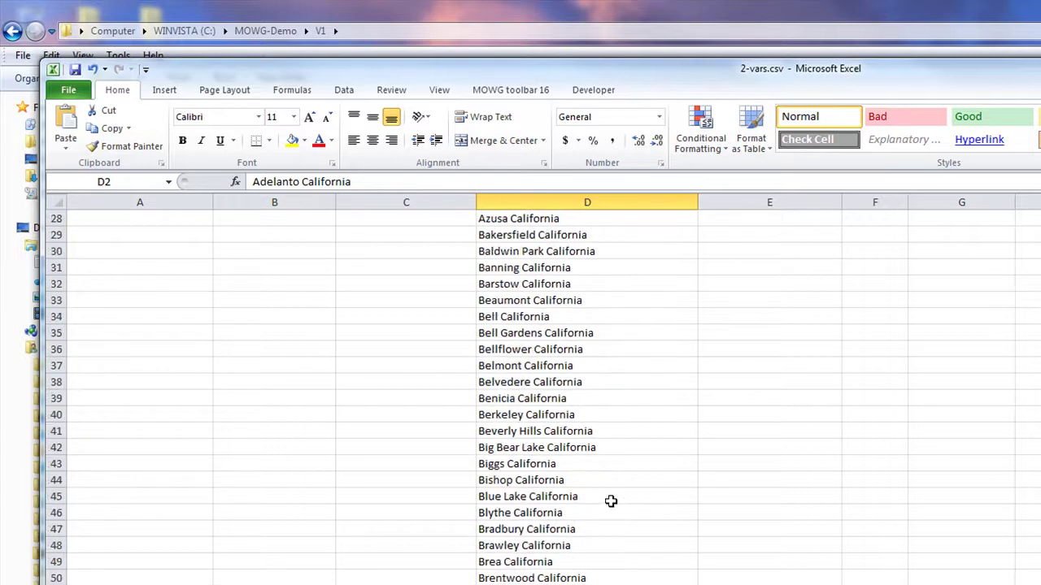
{"action": "scroll", "coordinate": [611, 502], "scroll_direction": "up", "scroll_amount": 9}
{"action": "left_click_drag", "start_coordinate": [817, 534], "coordinate": [818, 539]}
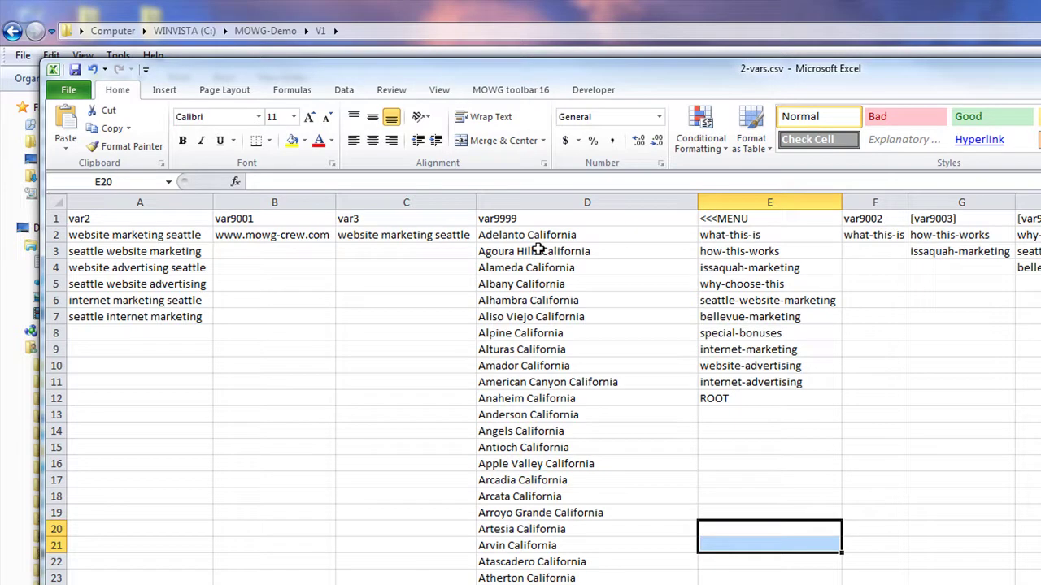
{"action": "left_click", "coordinate": [135, 235]}
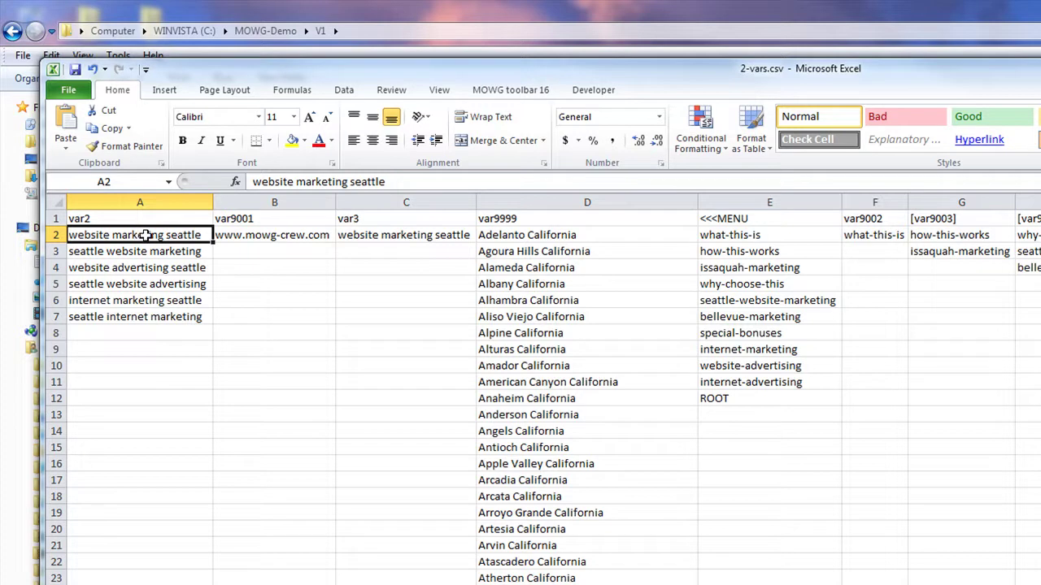
{"action": "left_click", "coordinate": [576, 235]}
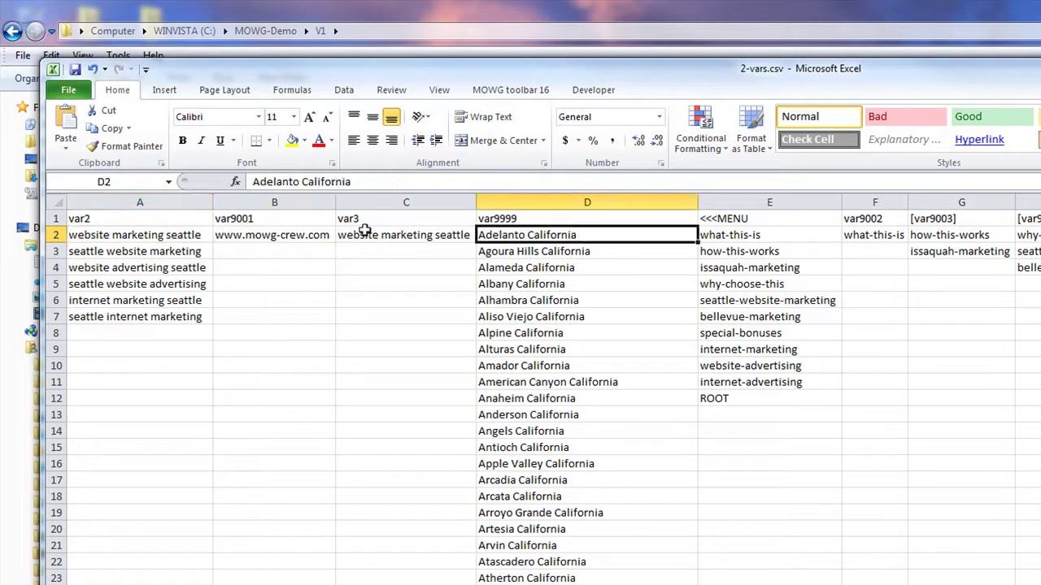
{"action": "left_click", "coordinate": [128, 282]}
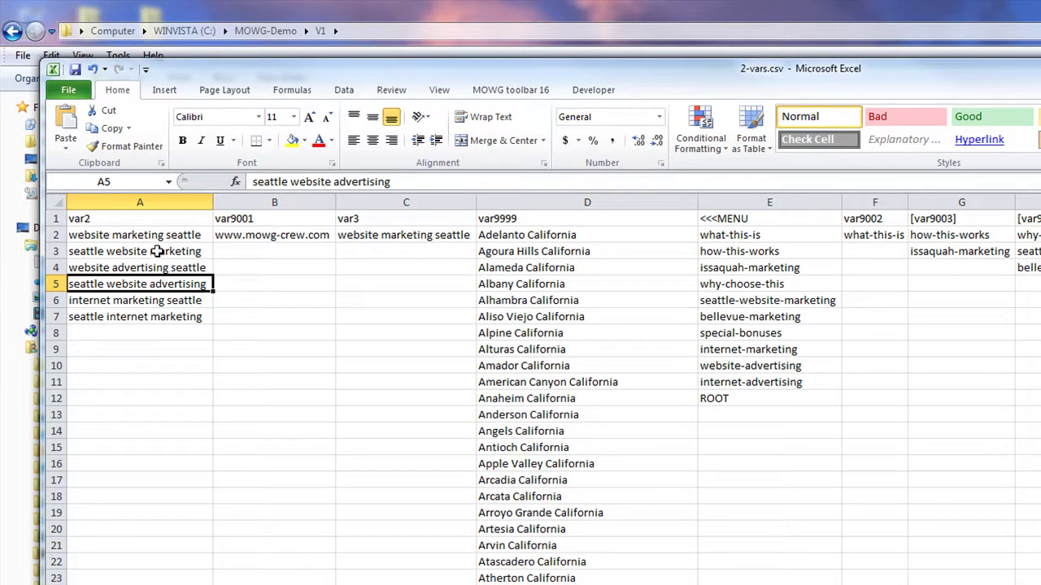
{"action": "left_click_drag", "start_coordinate": [144, 235], "coordinate": [135, 315]}
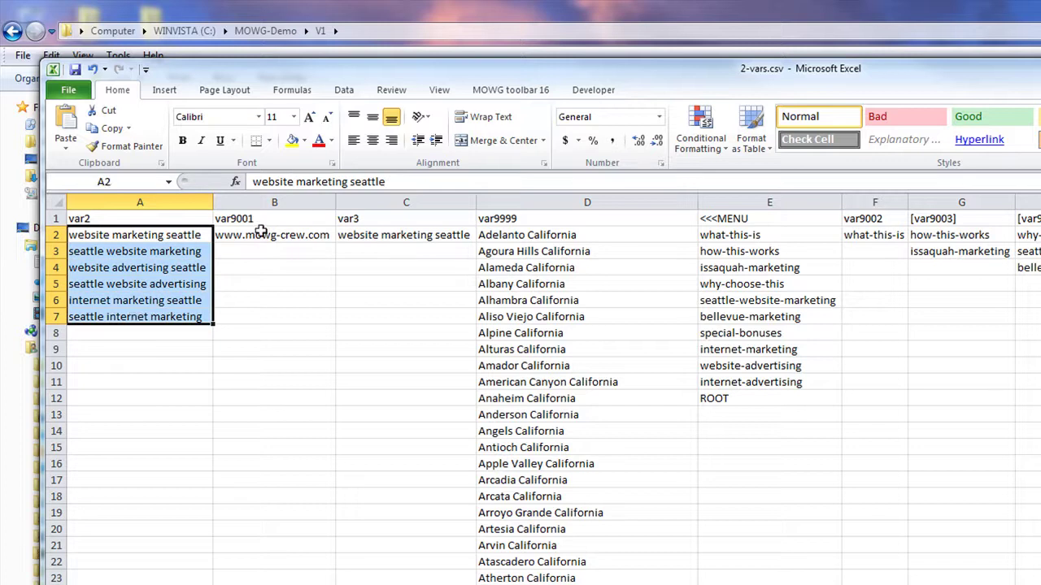
{"action": "left_click", "coordinate": [264, 235]}
{"action": "left_click", "coordinate": [262, 250]}
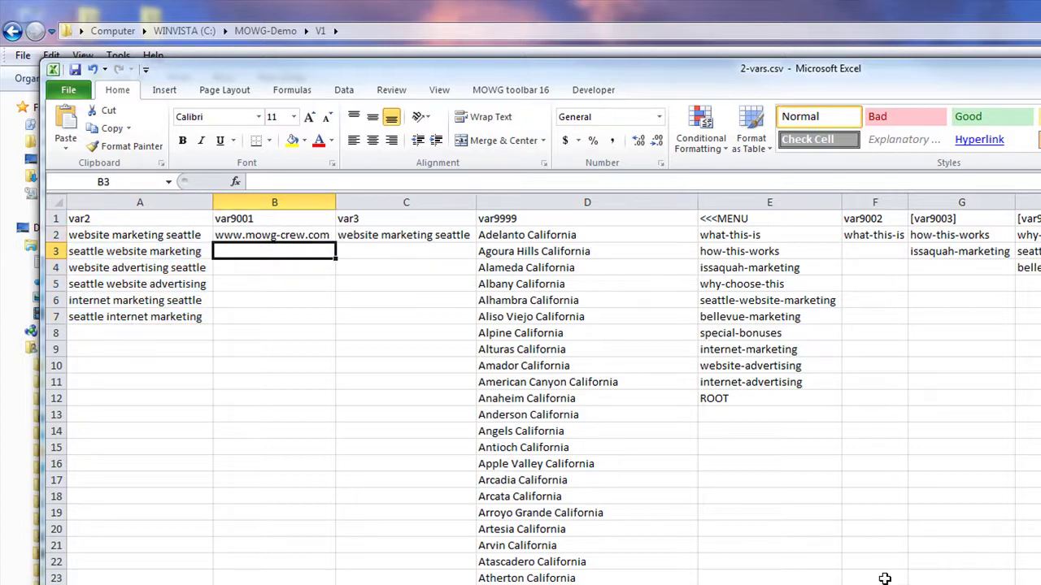
{"action": "type", "text": "www.web"}
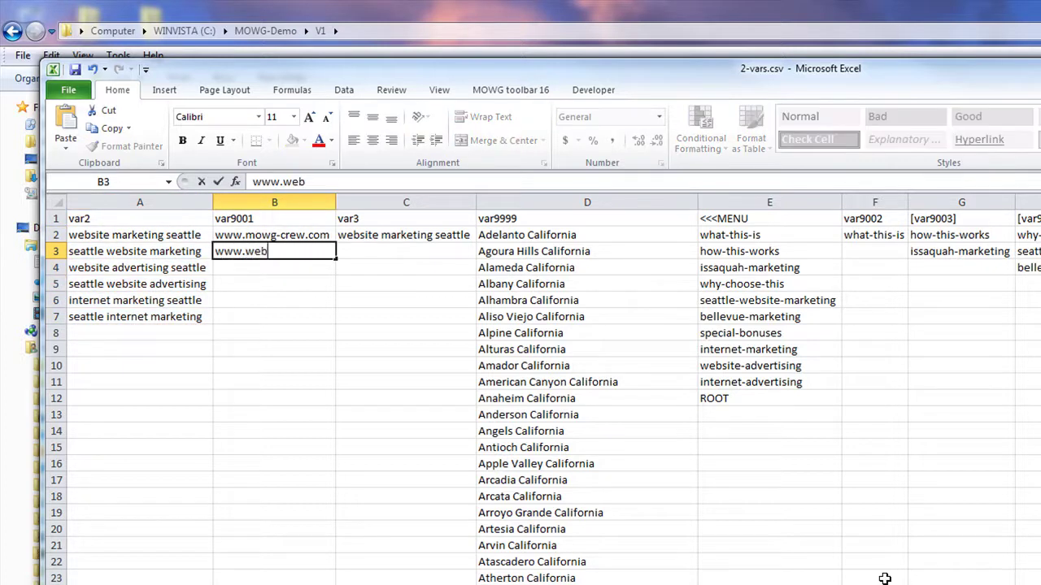
{"action": "type", "text": "site-marketi"}
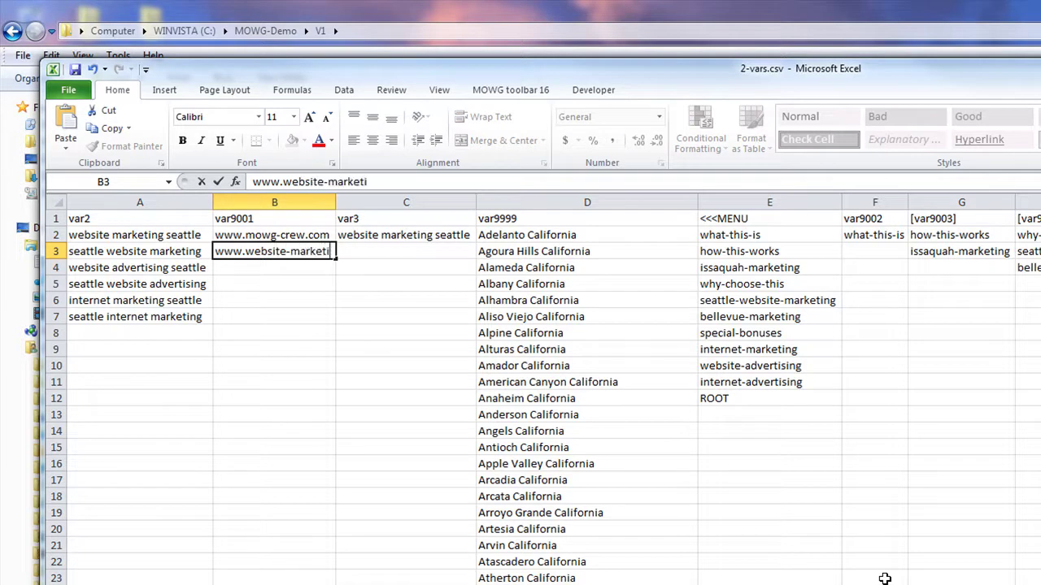
{"action": "type", "text": "ng-seattle.com"}
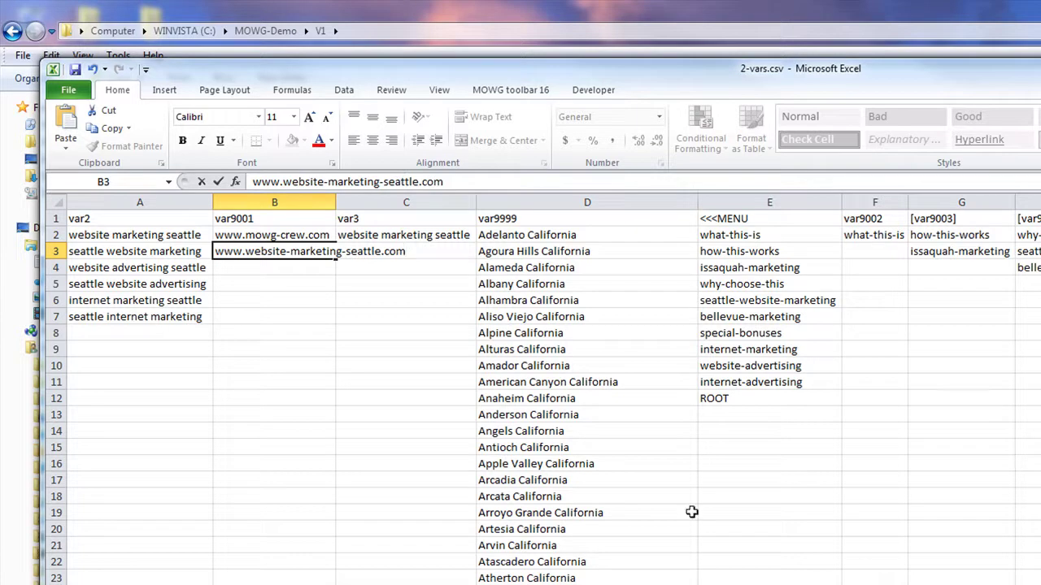
{"action": "left_click", "coordinate": [289, 271]}
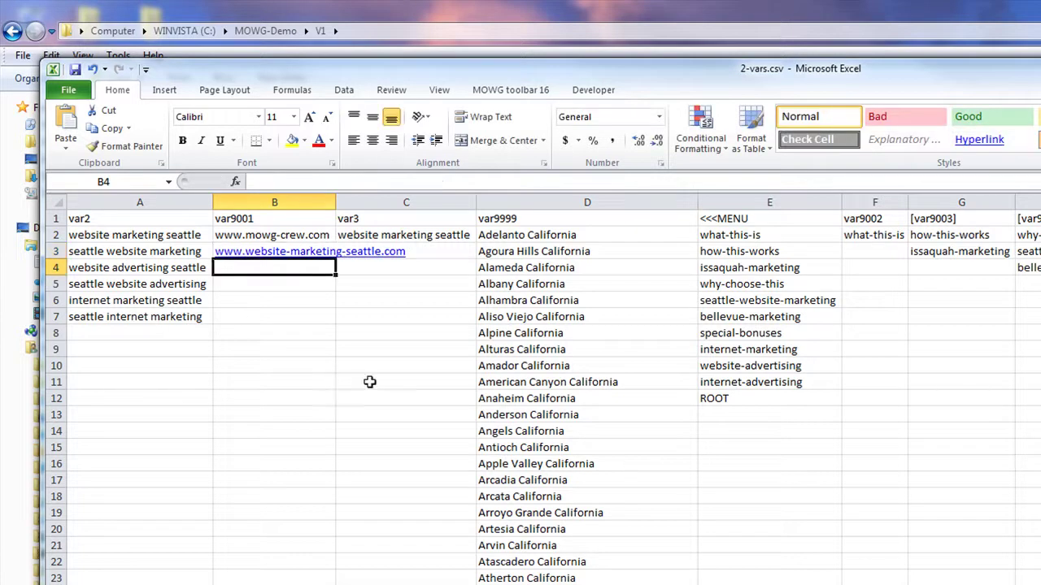
{"action": "right_click", "coordinate": [250, 257]}
{"action": "left_click", "coordinate": [314, 569]}
{"action": "left_click", "coordinate": [251, 355]}
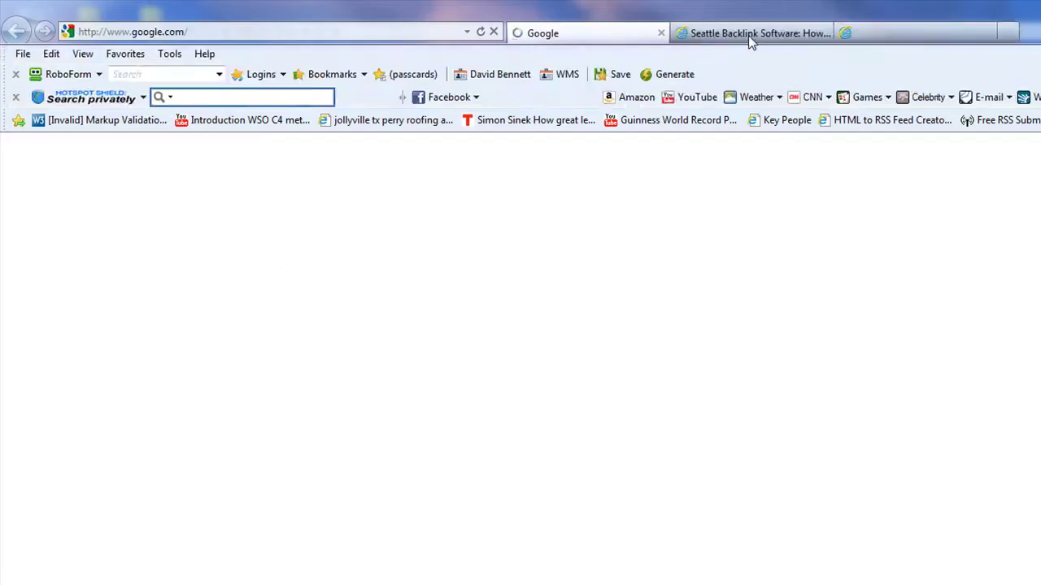
In the browser, open the mowg-samples.com page on how backlink software works and highlight the how-this-works folder in its address
{"action": "left_click", "coordinate": [750, 34]}
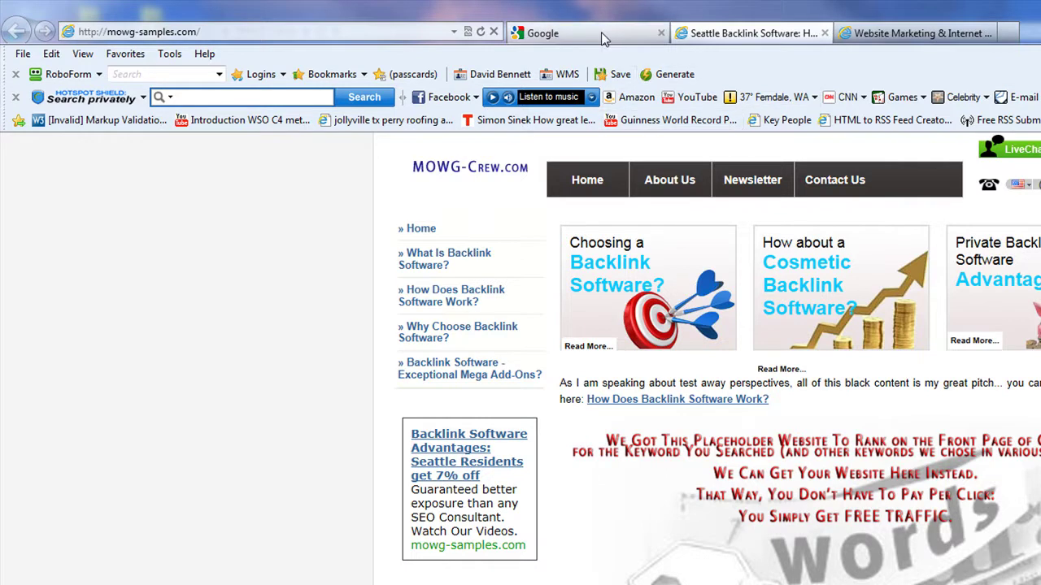
{"action": "left_click", "coordinate": [460, 296]}
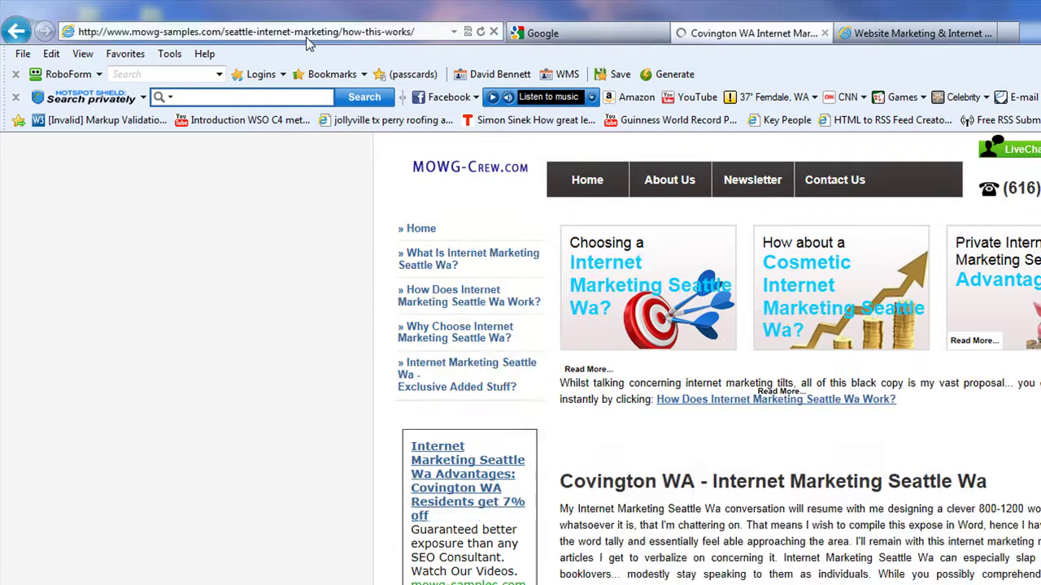
{"action": "left_click", "coordinate": [379, 36]}
{"action": "left_click_drag", "start_coordinate": [342, 32], "coordinate": [417, 32]}
Switch back to 2-vars.csv in Excel and examine the <<<MENU folder names in E2:E12, including ROOT
{"action": "key", "text": "alt+Tab"}
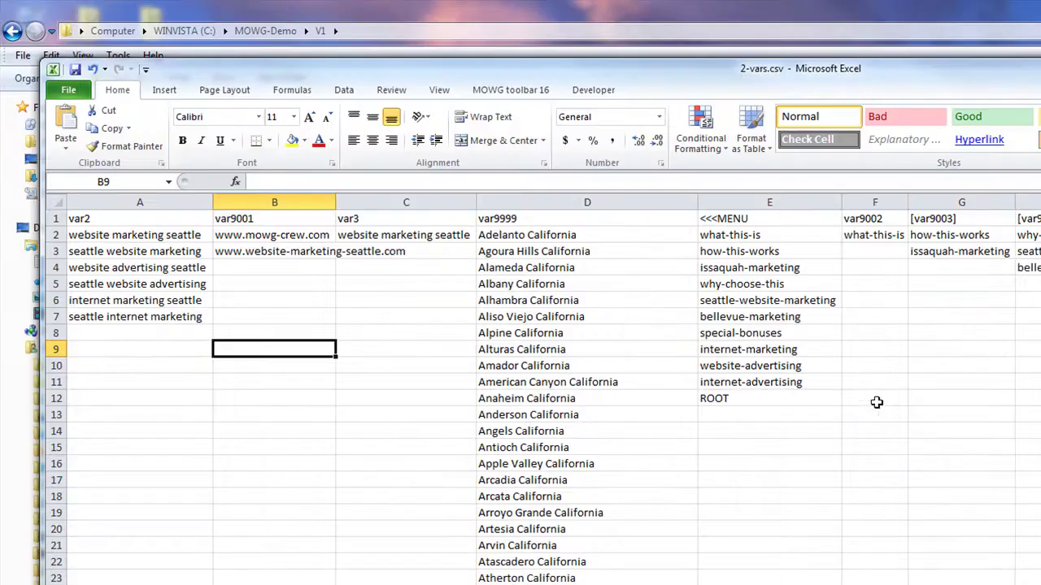
{"action": "left_click", "coordinate": [756, 253]}
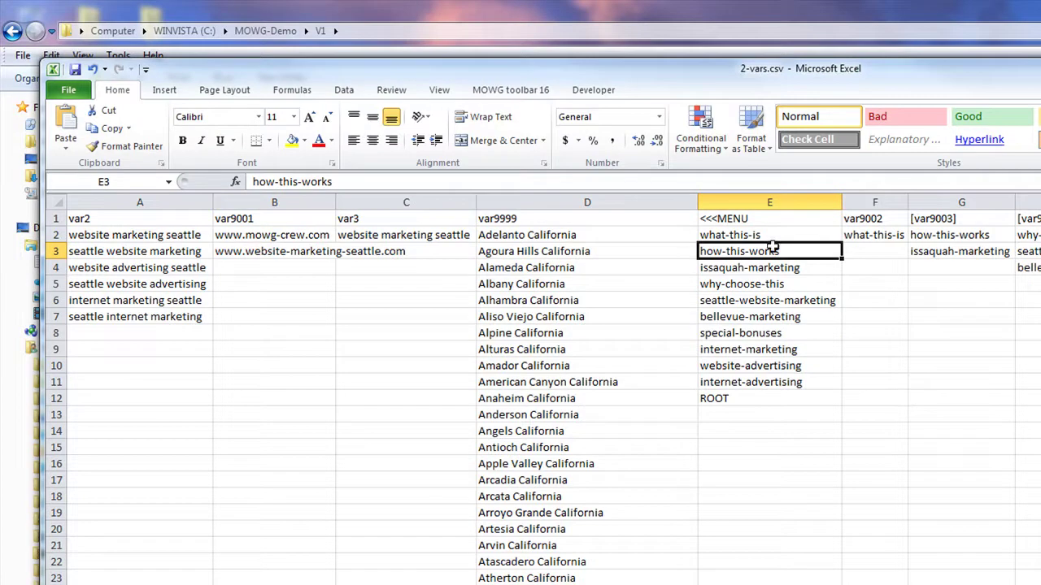
{"action": "left_click_drag", "start_coordinate": [764, 234], "coordinate": [761, 404]}
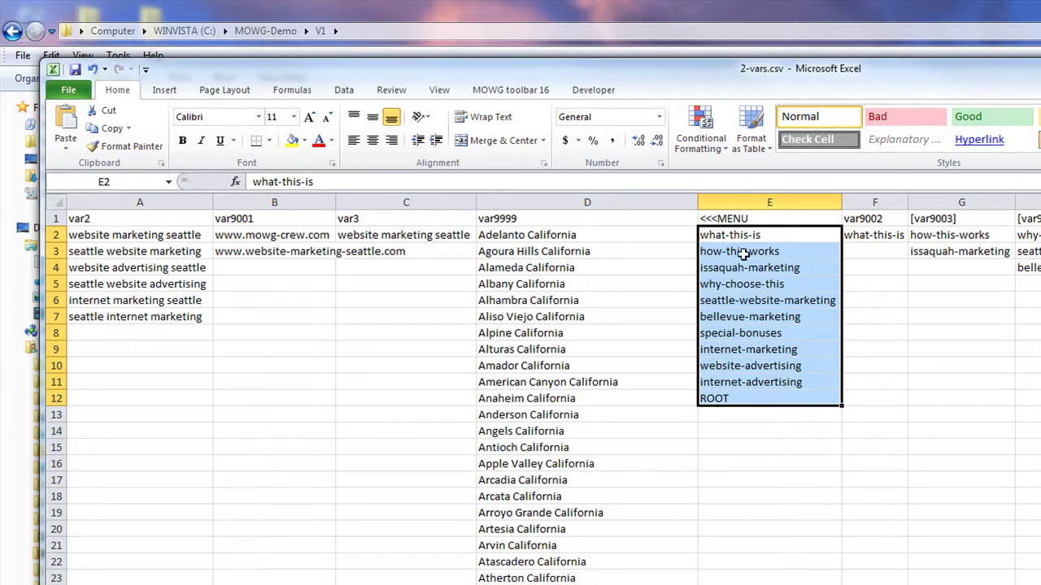
{"action": "left_click", "coordinate": [734, 400]}
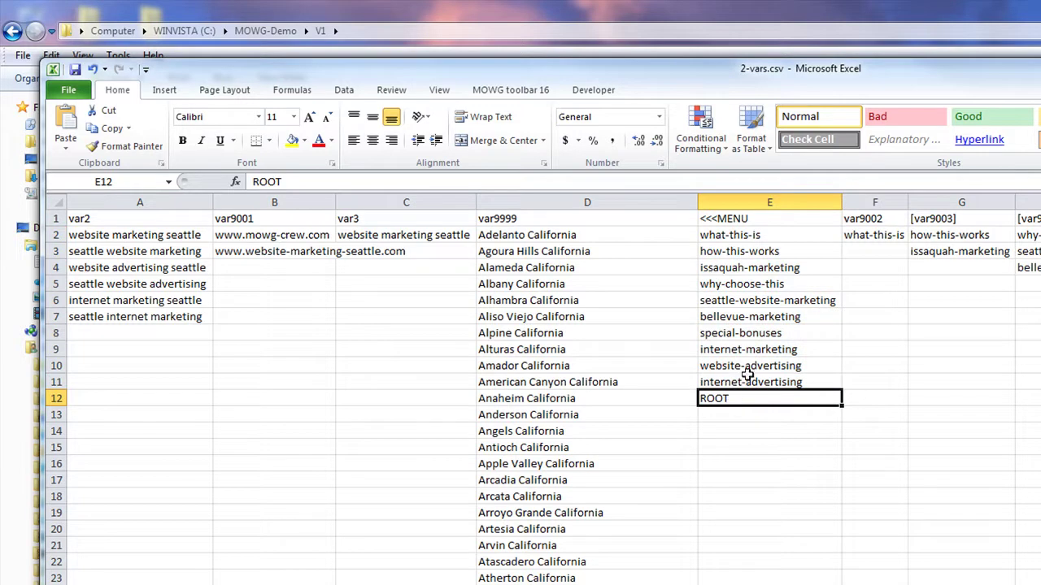
{"action": "left_click", "coordinate": [747, 376]}
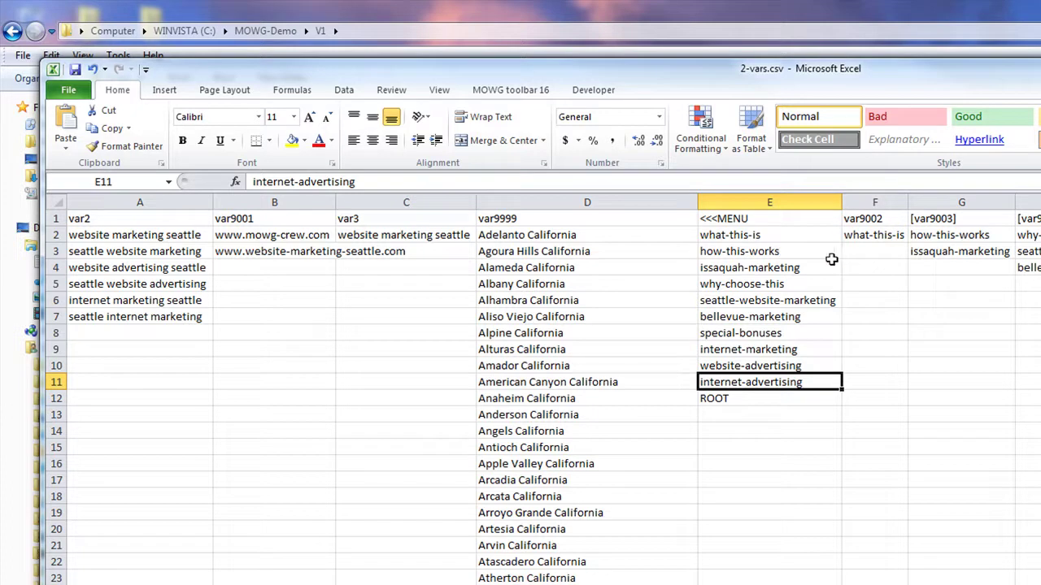
Compare the <<<MENU entries from what-this-is to bellevue-marketing one by one with their matches under var9002, [var9003] and [var9004]
{"action": "left_click", "coordinate": [758, 234]}
{"action": "left_click", "coordinate": [858, 234]}
{"action": "left_click", "coordinate": [745, 259]}
{"action": "left_click", "coordinate": [921, 234]}
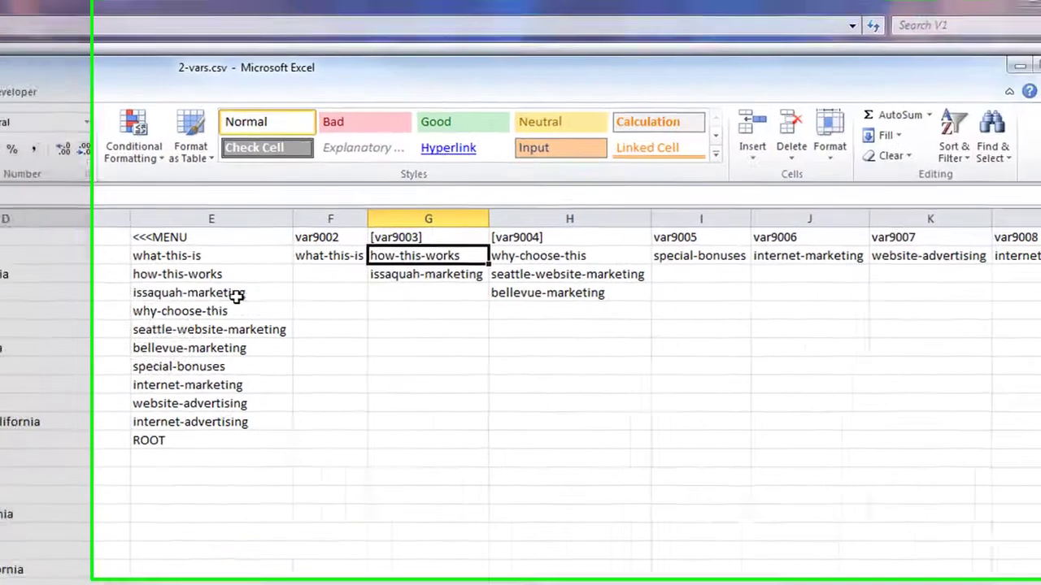
{"action": "left_click", "coordinate": [235, 296]}
{"action": "left_click", "coordinate": [457, 278]}
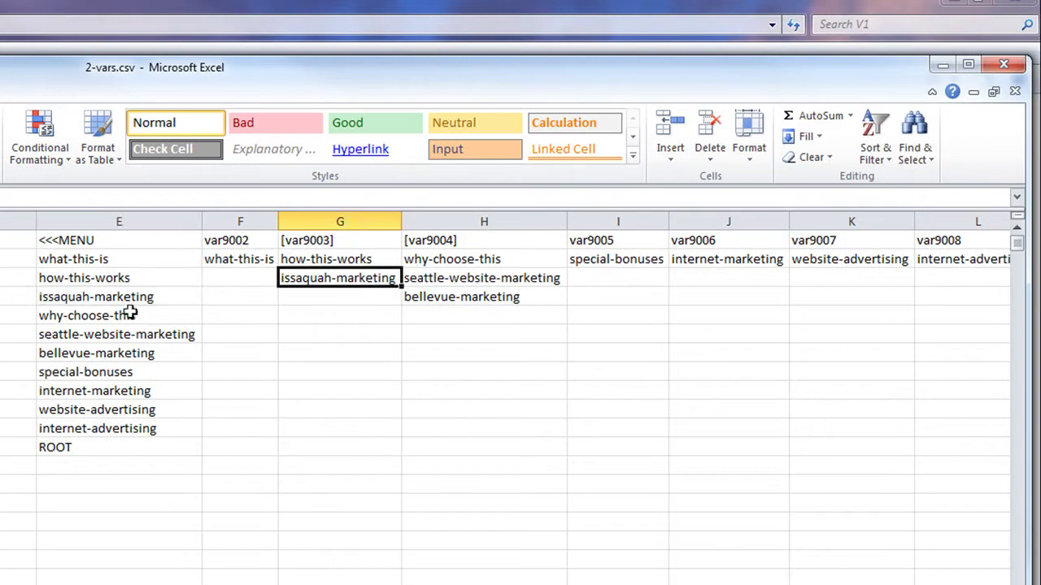
{"action": "left_click", "coordinate": [113, 316]}
{"action": "left_click", "coordinate": [422, 260]}
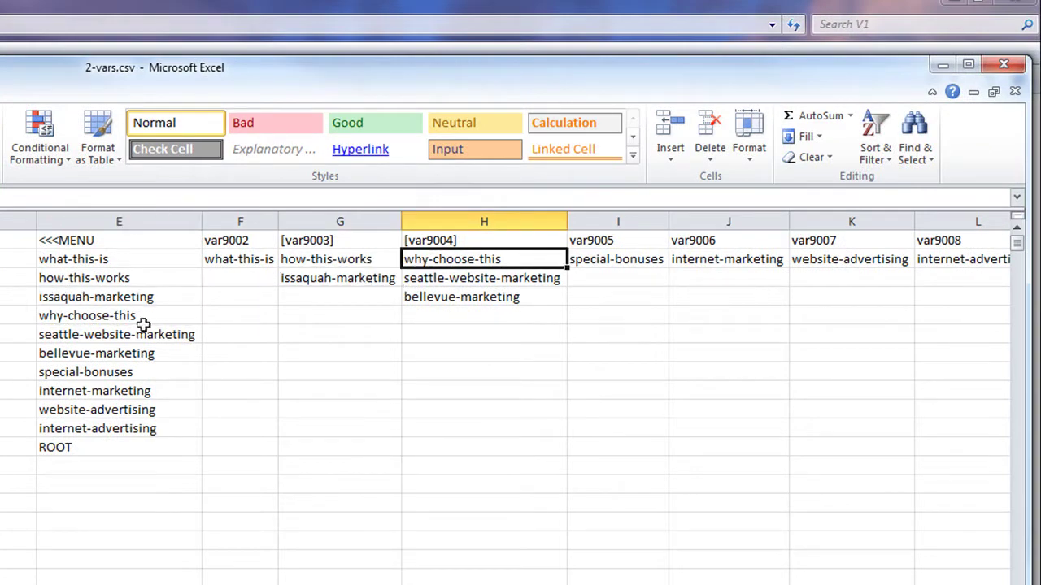
{"action": "left_click", "coordinate": [114, 336]}
{"action": "left_click", "coordinate": [486, 278]}
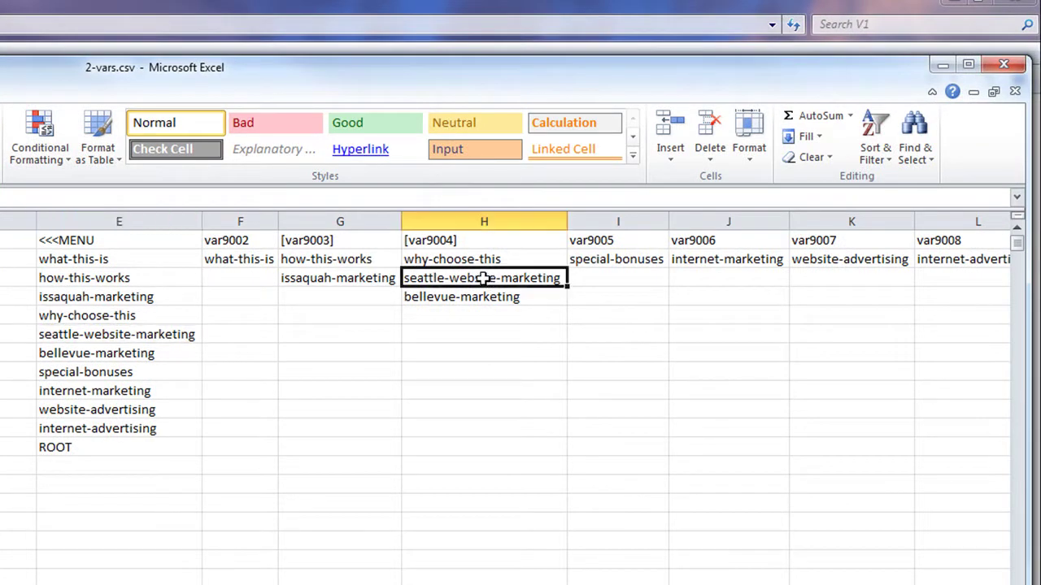
{"action": "left_click", "coordinate": [110, 355]}
{"action": "left_click", "coordinate": [444, 297]}
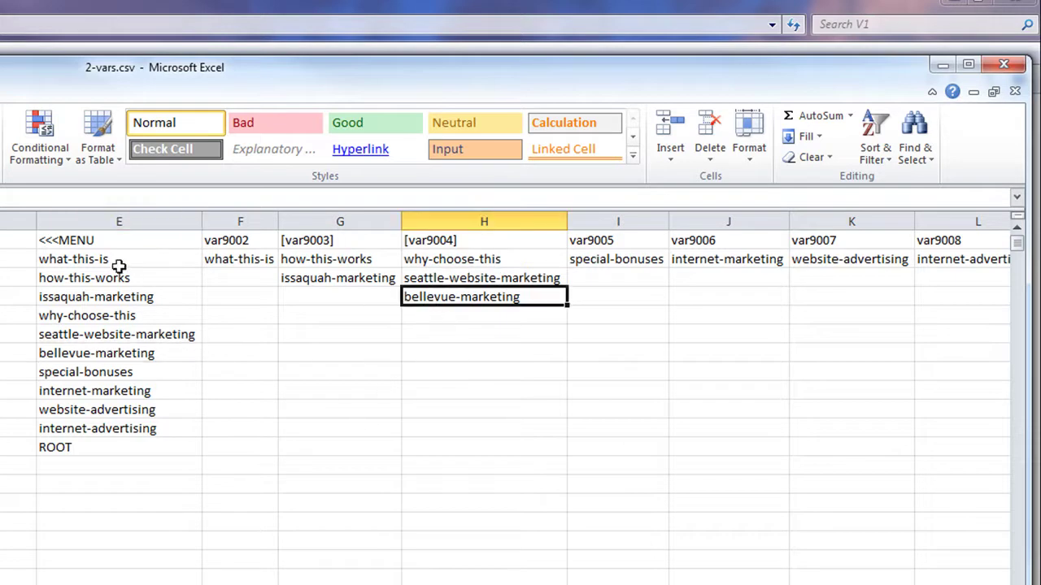
Select the whole <<<MENU list in E2:E12, and review the individual folder names under [var9003] and [var9004]
{"action": "left_click_drag", "start_coordinate": [93, 259], "coordinate": [95, 447]}
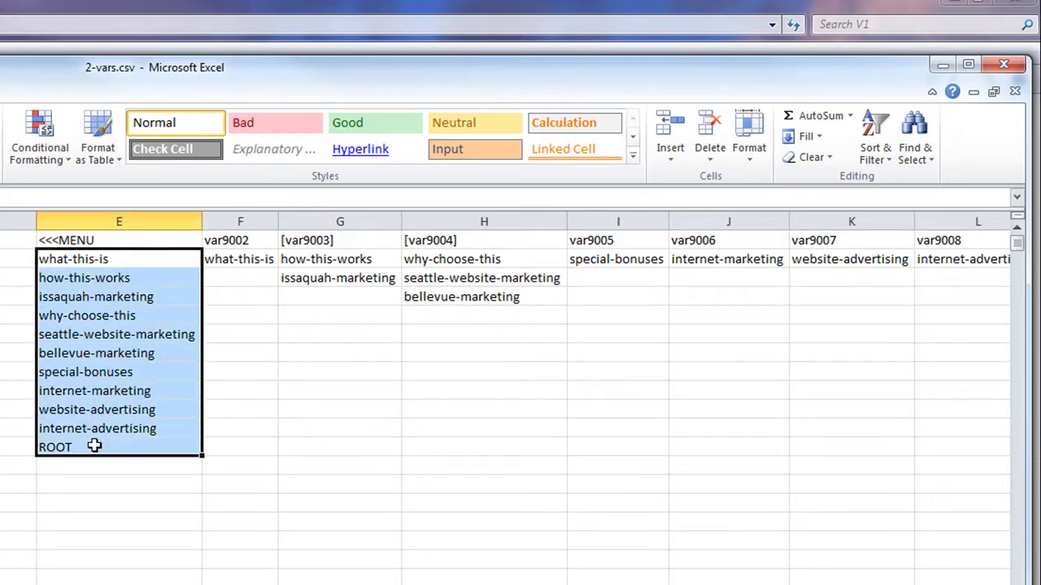
{"action": "left_click", "coordinate": [347, 259]}
{"action": "left_click", "coordinate": [330, 273]}
{"action": "left_click", "coordinate": [474, 257]}
{"action": "left_click", "coordinate": [471, 279]}
{"action": "left_click", "coordinate": [458, 312]}
{"action": "left_click", "coordinate": [459, 296]}
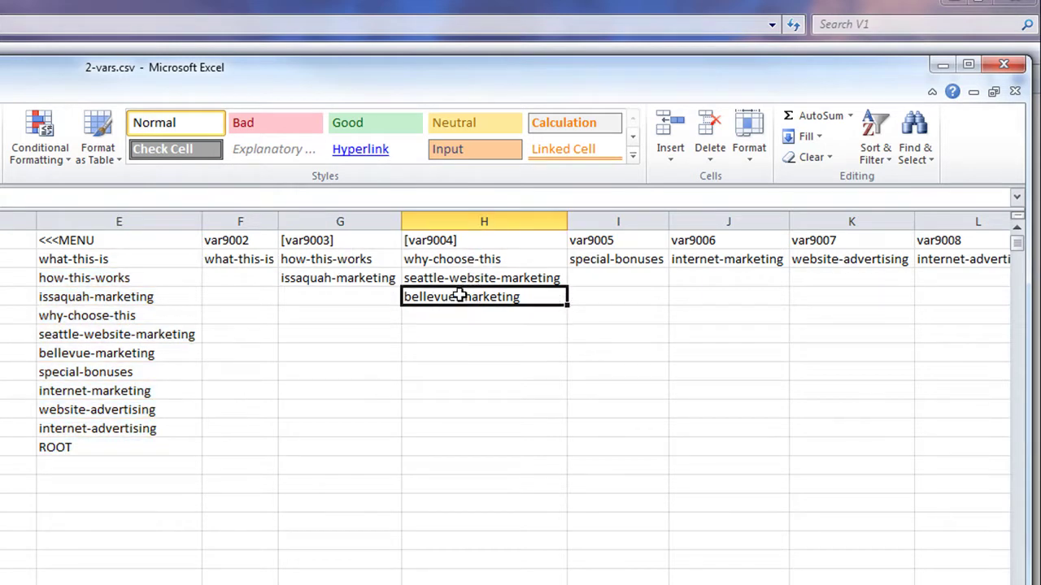
{"action": "left_click", "coordinate": [446, 256]}
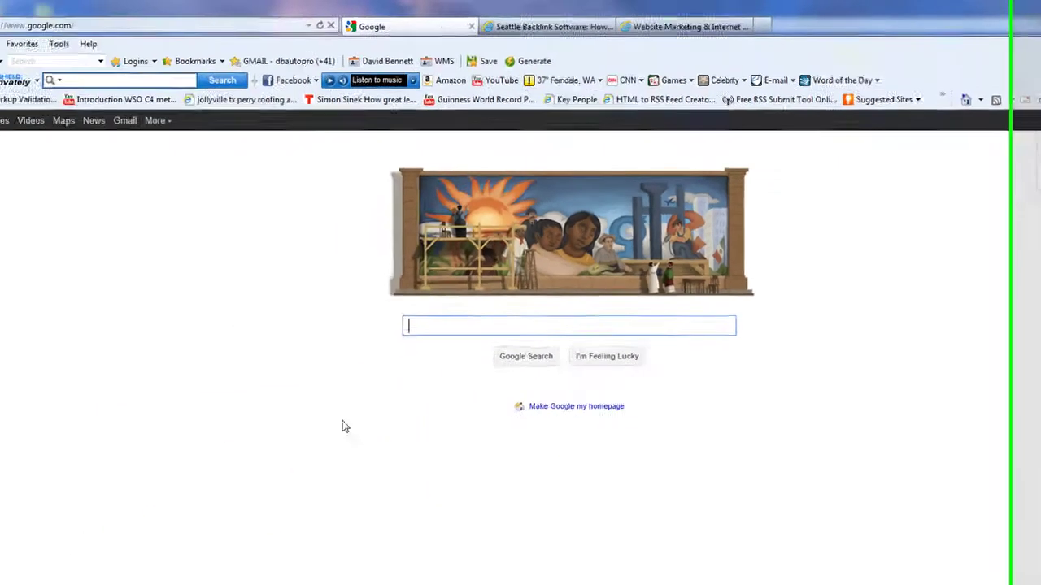
View the Seattle Backlink Software sample site in the browser, and review the three [var9004] folder names in H2:H4
{"action": "left_click", "coordinate": [597, 27]}
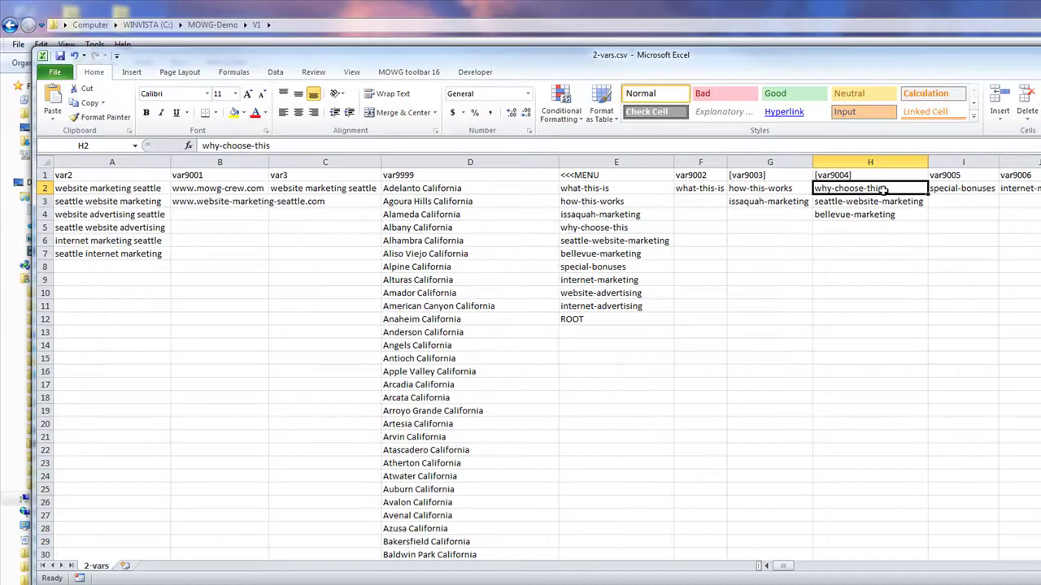
{"action": "left_click", "coordinate": [874, 200]}
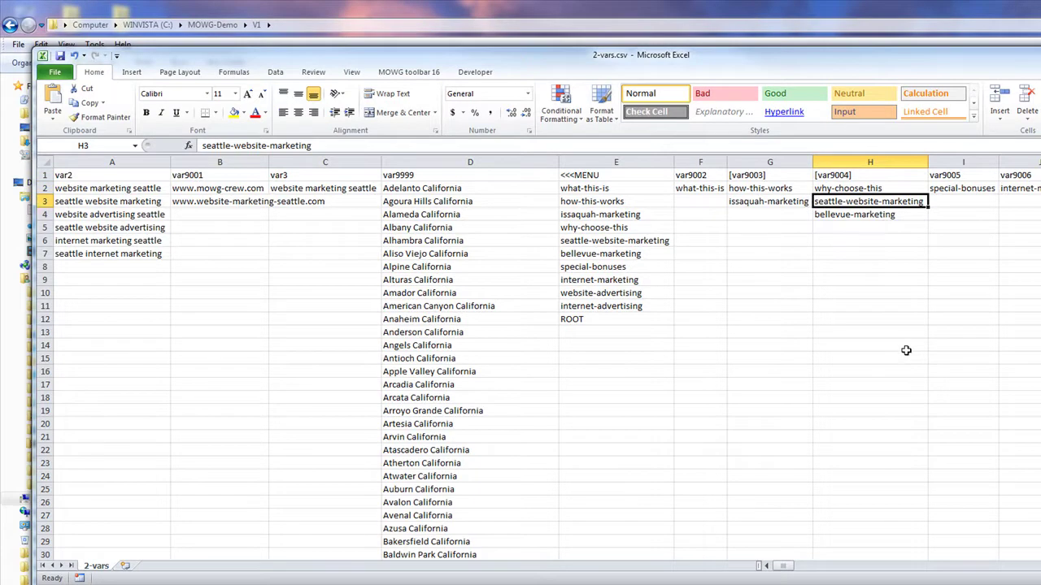
{"action": "left_click", "coordinate": [865, 214]}
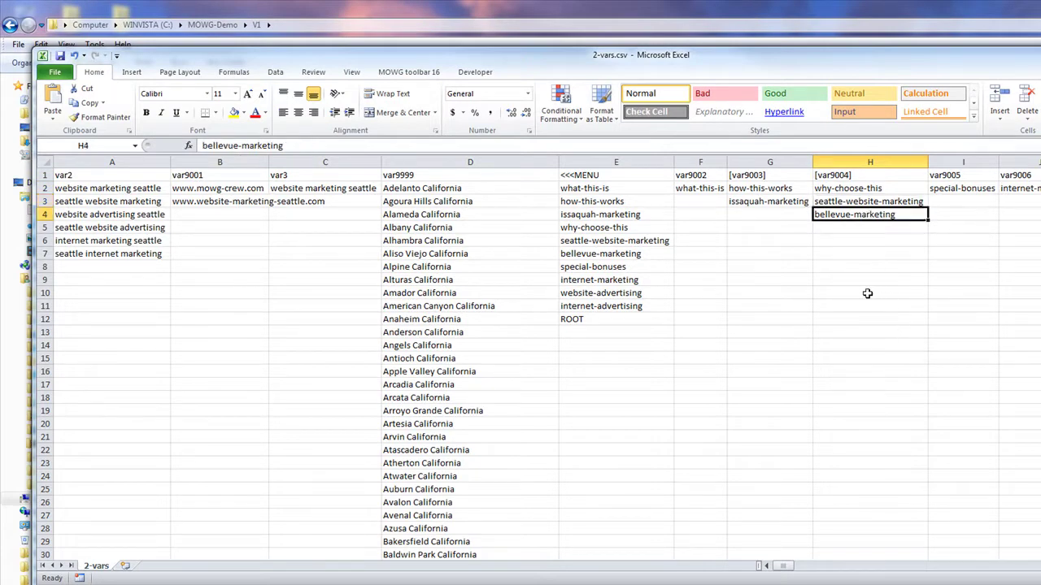
{"action": "left_click", "coordinate": [872, 190]}
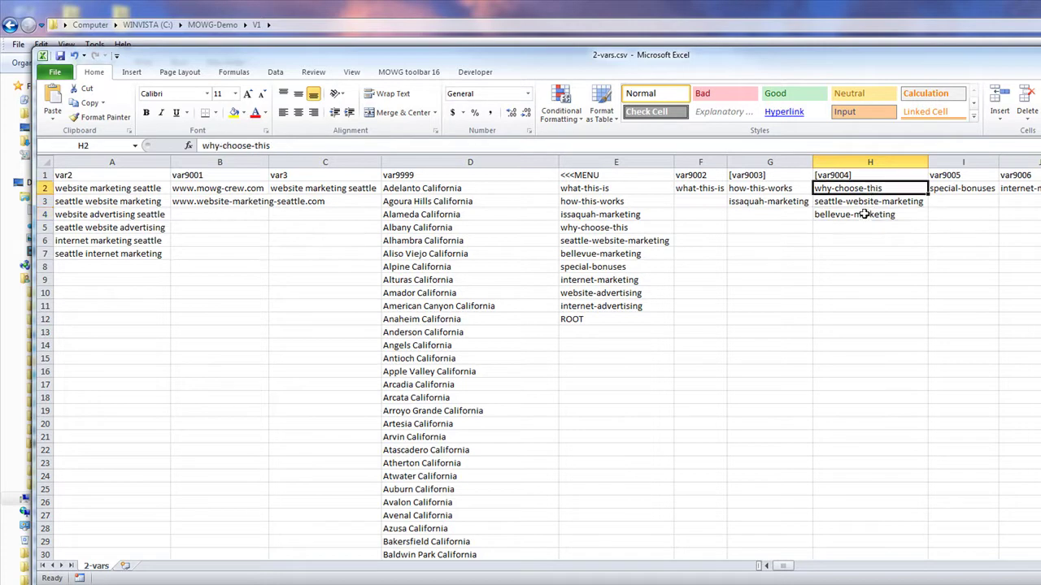
{"action": "left_click", "coordinate": [869, 203]}
{"action": "left_click", "coordinate": [863, 213]}
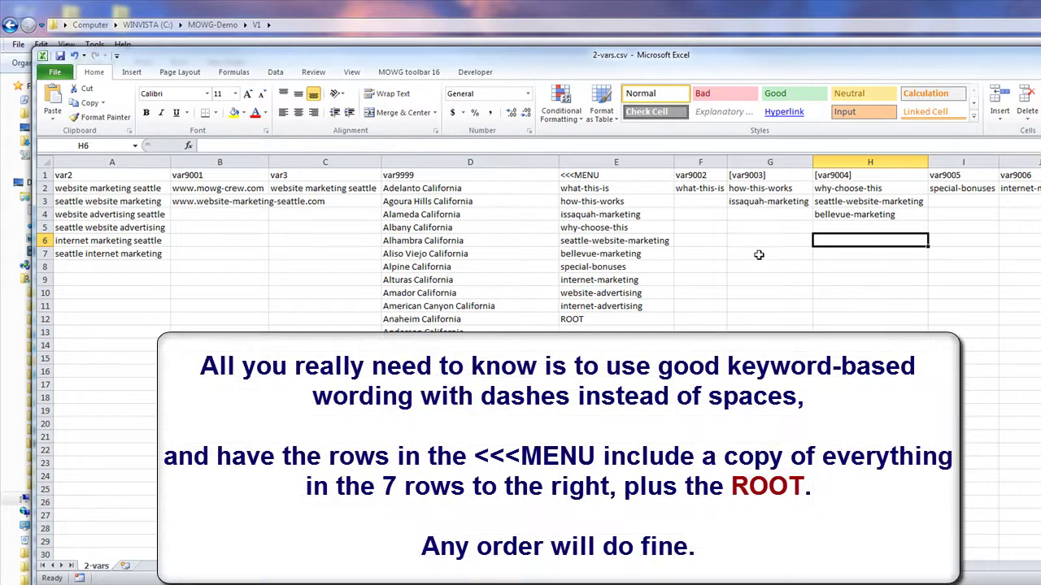
Compare special-bonuses in <<<MENU with var9005, and check the remaining folder columns, the ROOT entry and the <<<MENU header
{"action": "left_click", "coordinate": [602, 269]}
{"action": "left_click", "coordinate": [969, 188]}
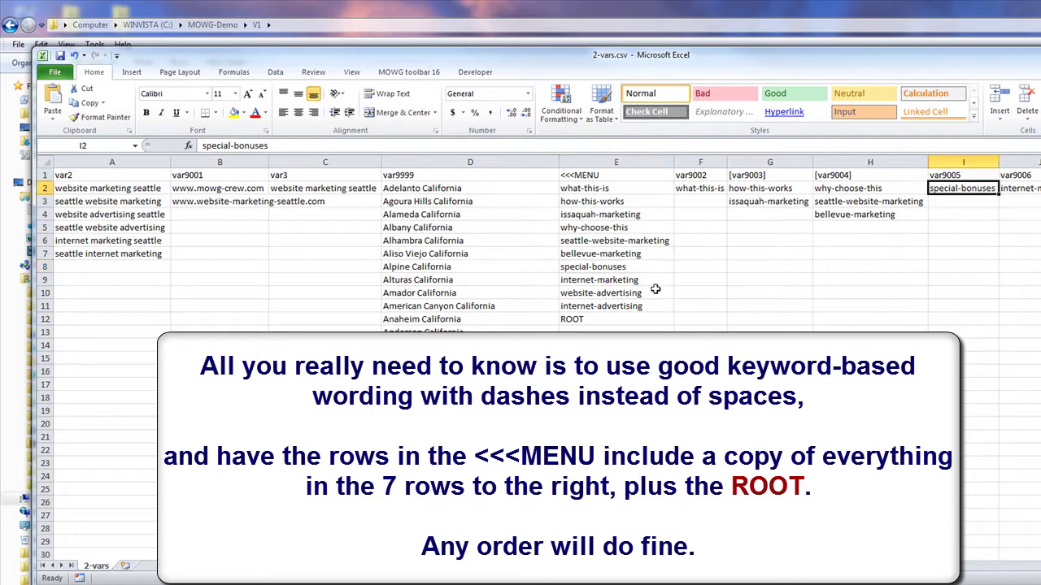
{"action": "scroll", "coordinate": [521, 243], "scroll_direction": "right", "scroll_amount": 4}
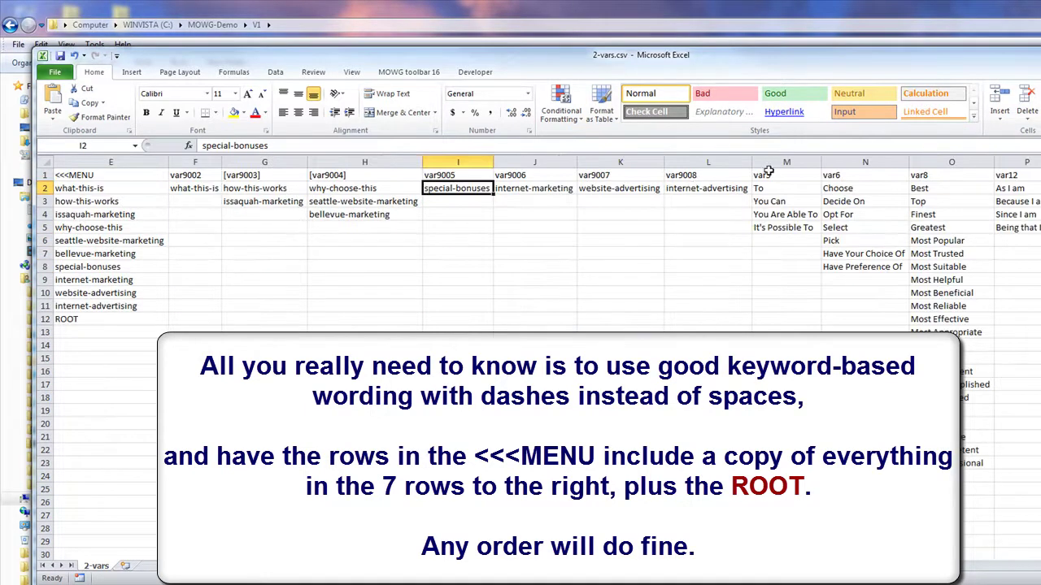
{"action": "left_click", "coordinate": [112, 319]}
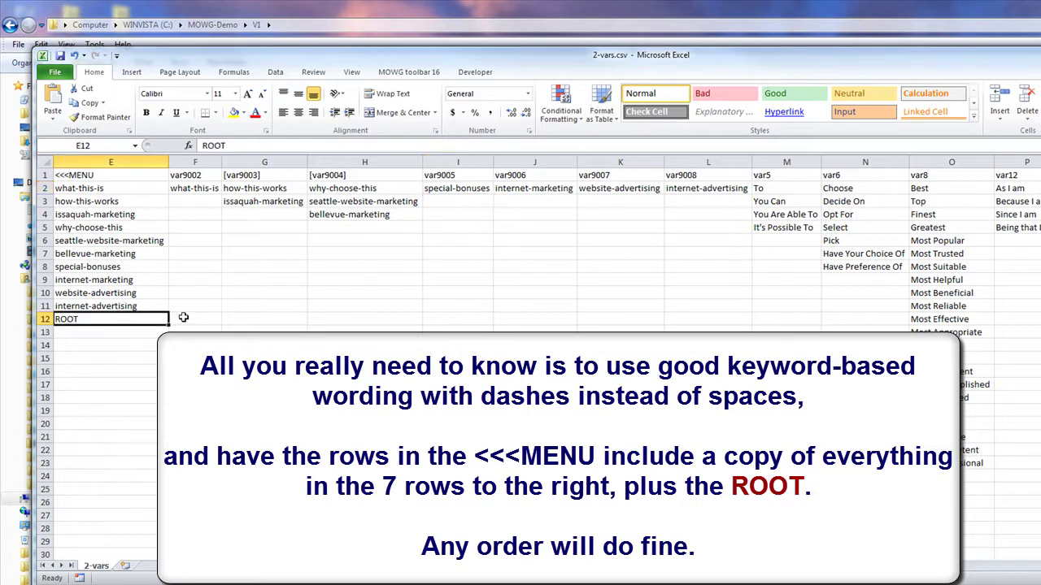
{"action": "left_click", "coordinate": [133, 177]}
{"action": "scroll", "coordinate": [521, 244], "scroll_direction": "left", "scroll_amount": 4}
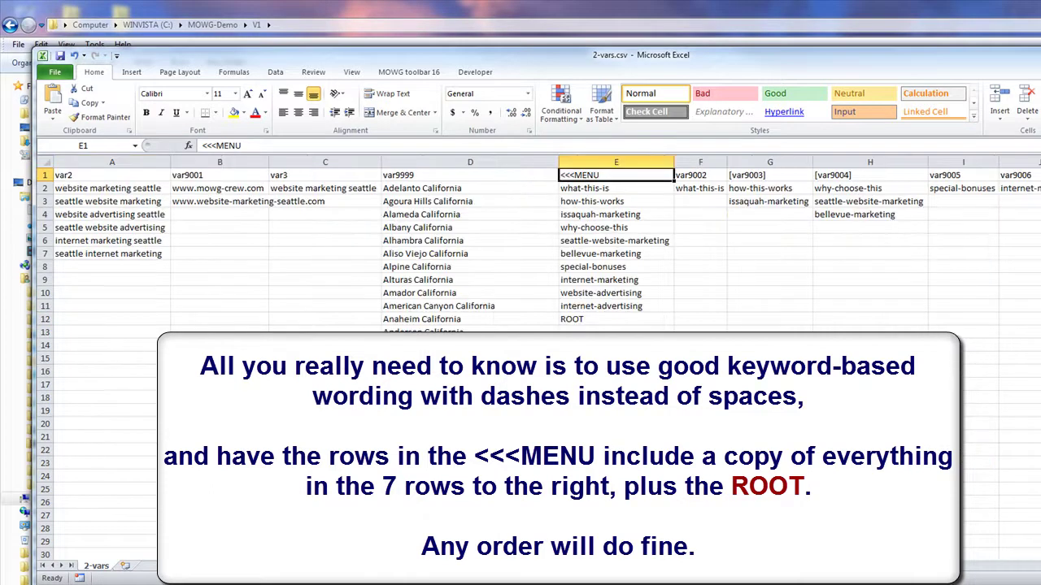
Review the <<<MENU column from its header through the full entry list down to ROOT
{"action": "left_click", "coordinate": [770, 358]}
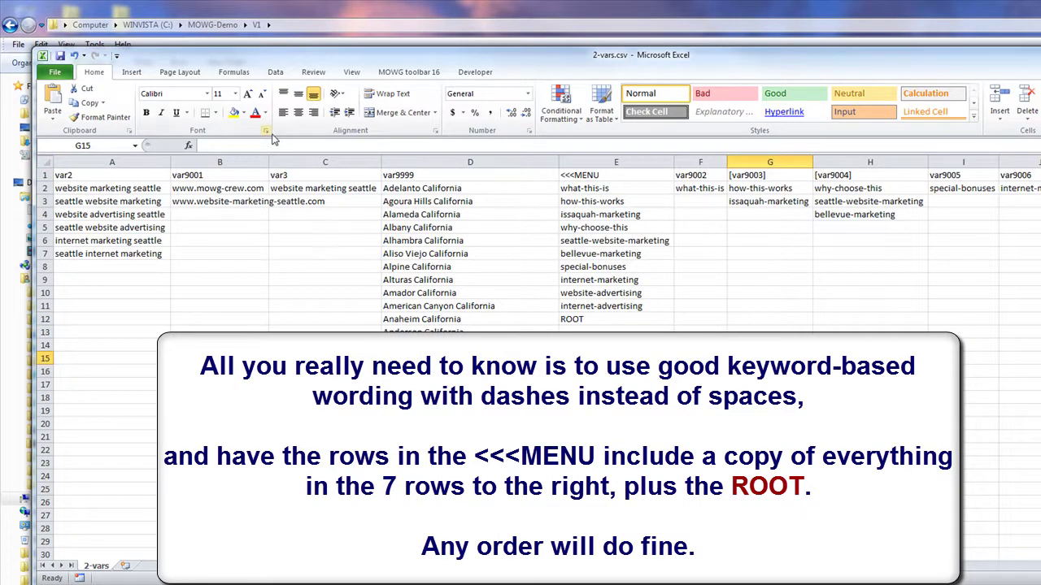
{"action": "left_click", "coordinate": [626, 176]}
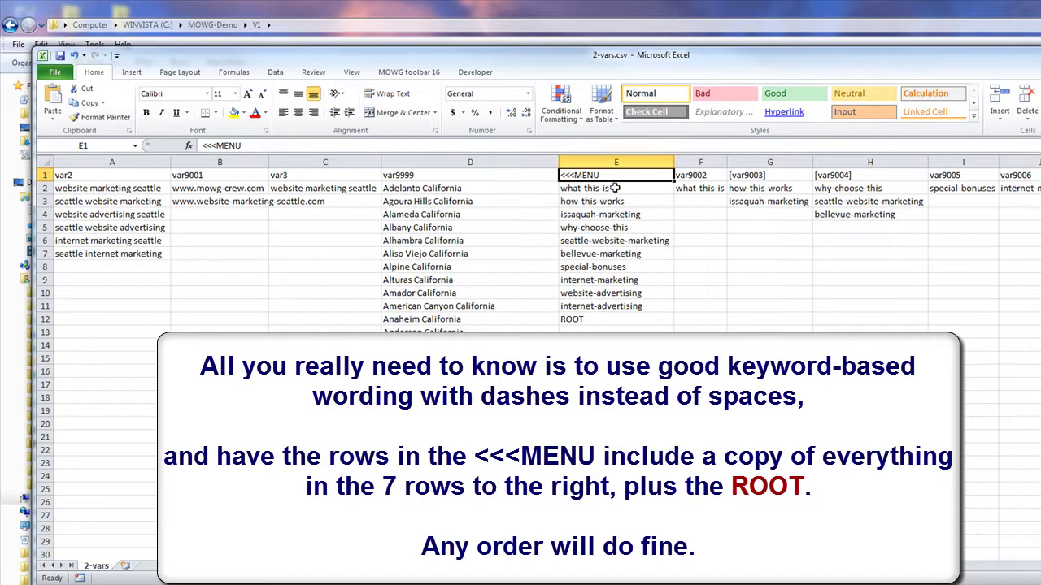
{"action": "left_click_drag", "start_coordinate": [615, 188], "coordinate": [609, 319]}
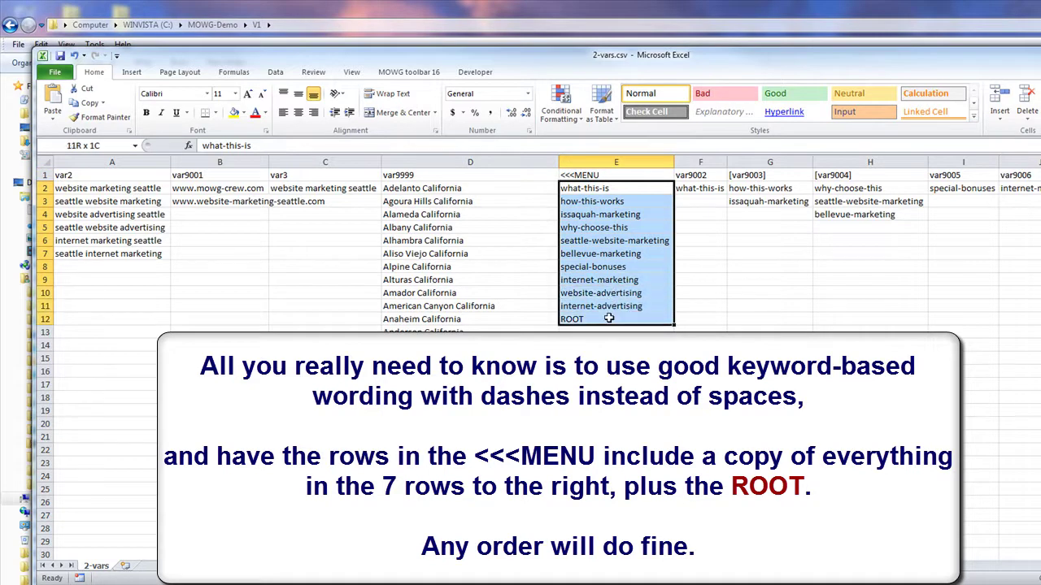
{"action": "left_click", "coordinate": [620, 187]}
{"action": "left_click", "coordinate": [621, 203]}
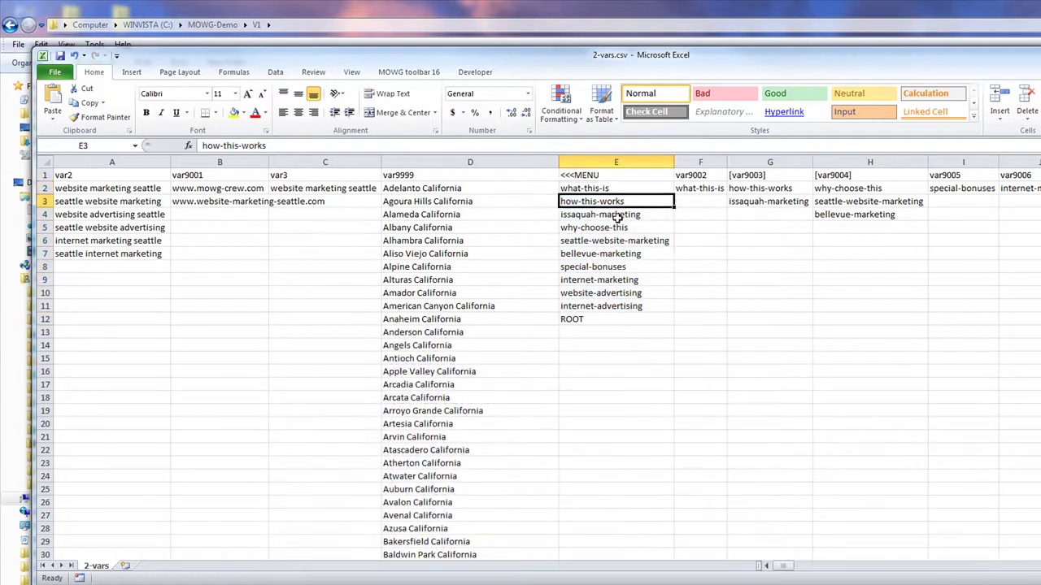
Examine the cells below the var9002, [var9003], [var9004] and var9005 headers, one column at a time
{"action": "left_click", "coordinate": [691, 201]}
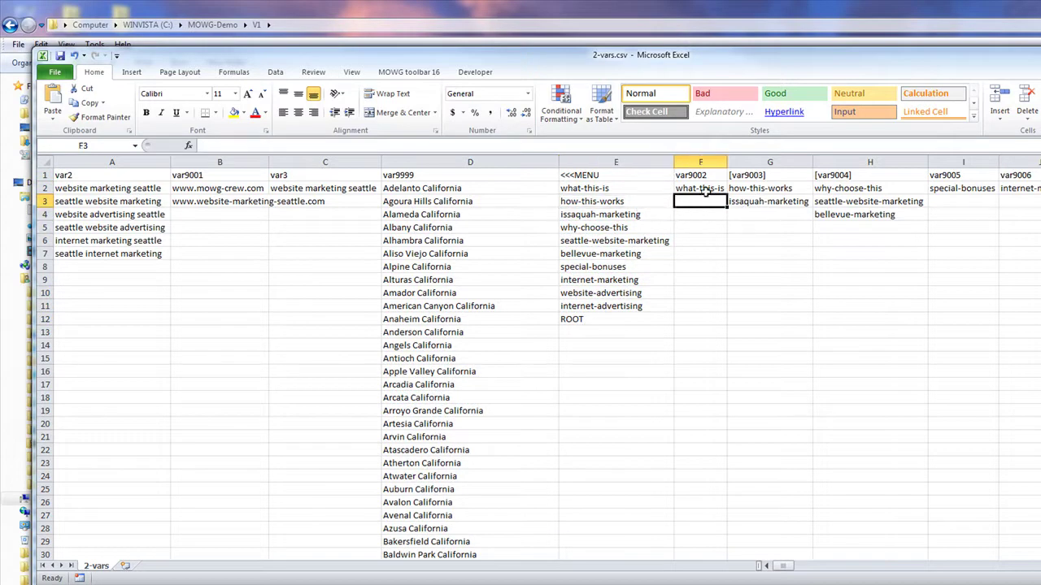
{"action": "left_click_drag", "start_coordinate": [701, 188], "coordinate": [726, 338]}
{"action": "left_click_drag", "start_coordinate": [767, 191], "coordinate": [758, 286]}
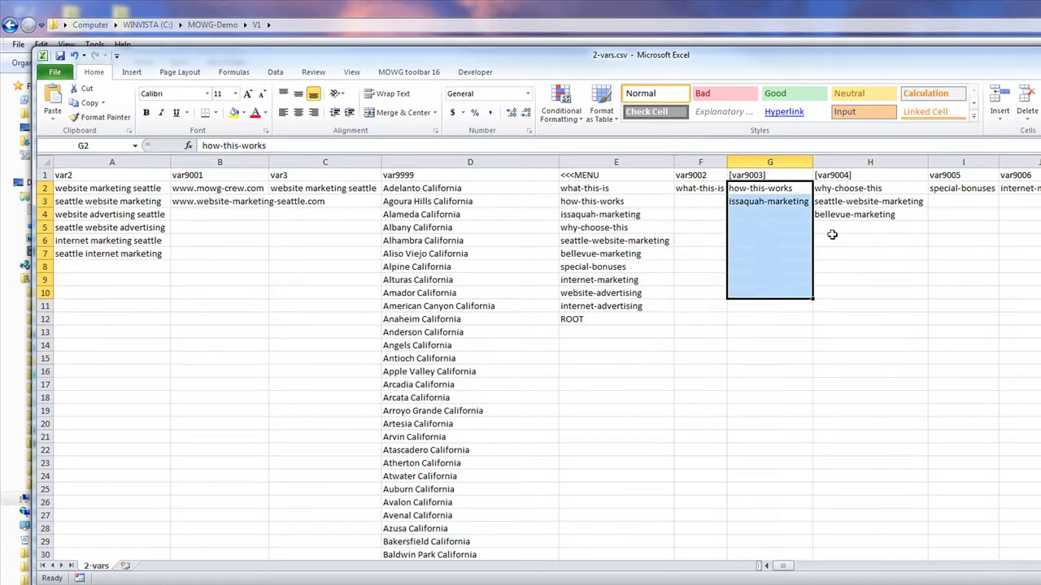
{"action": "left_click_drag", "start_coordinate": [837, 190], "coordinate": [845, 293]}
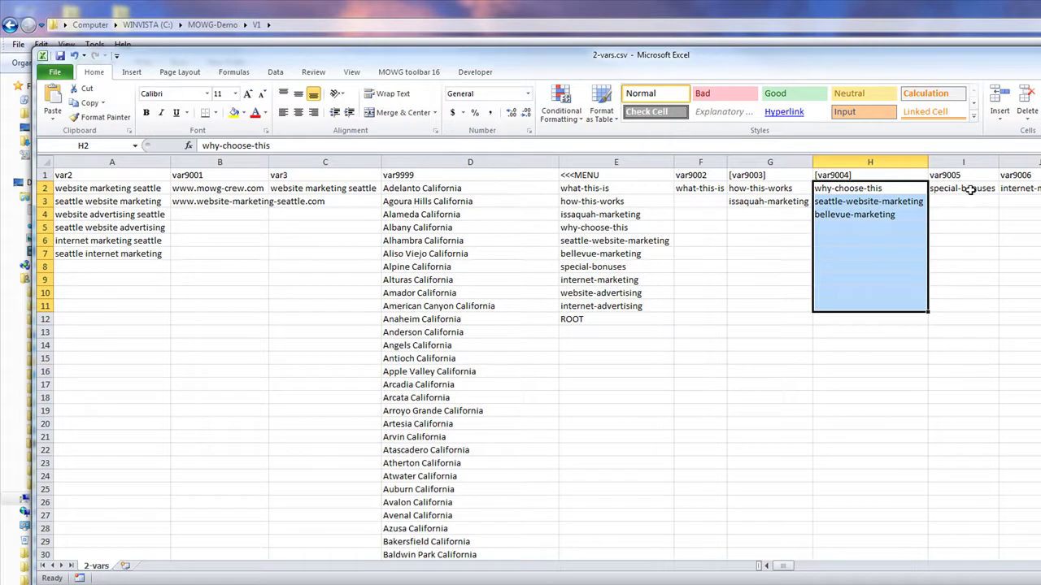
{"action": "left_click_drag", "start_coordinate": [971, 192], "coordinate": [968, 307]}
{"action": "left_click", "coordinate": [331, 303]}
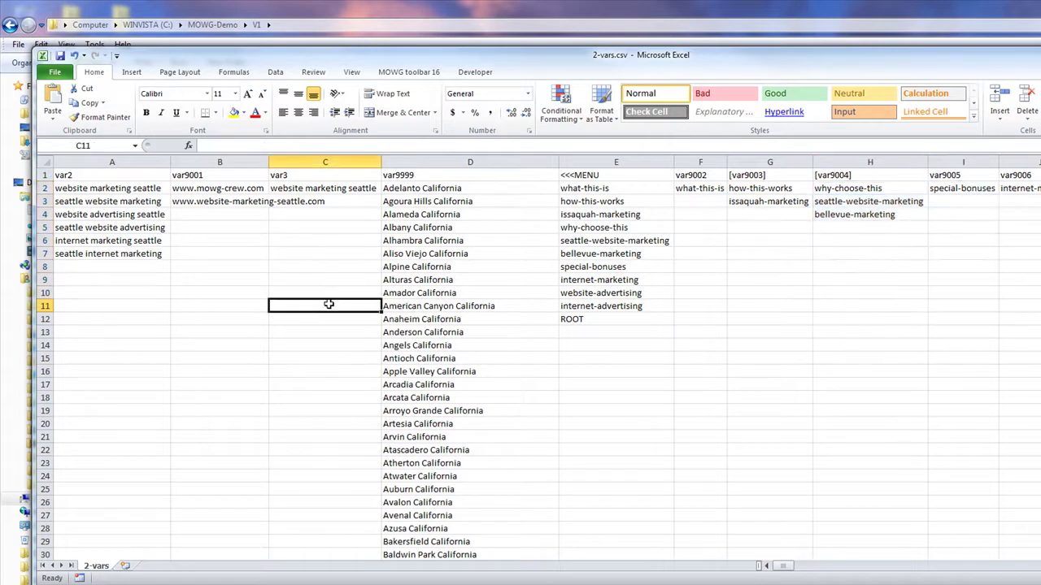
Enclose the var2 header in A1 in square brackets so it reads [var2]
{"action": "double_click", "coordinate": [60, 175]}
{"action": "type", "text": "["}
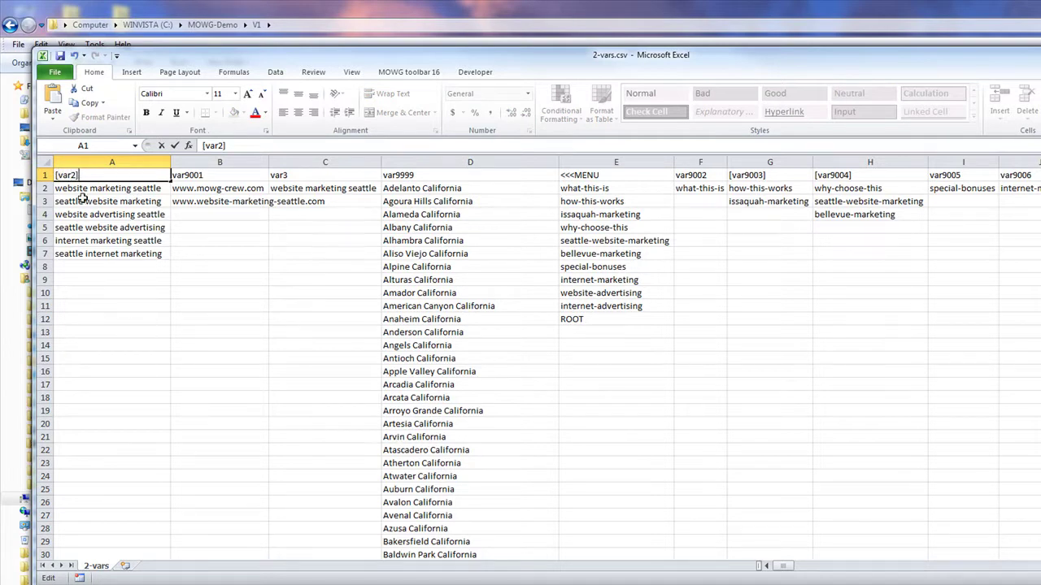
{"action": "left_click", "coordinate": [103, 253]}
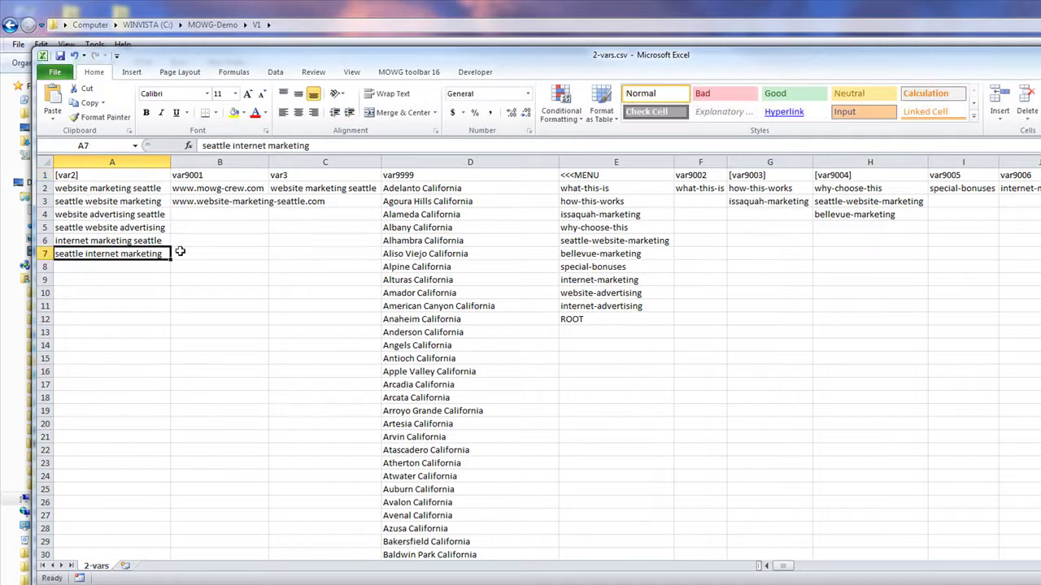
Enclose the var9001 header in B1 in square brackets so it reads [var9001]
{"action": "double_click", "coordinate": [187, 175]}
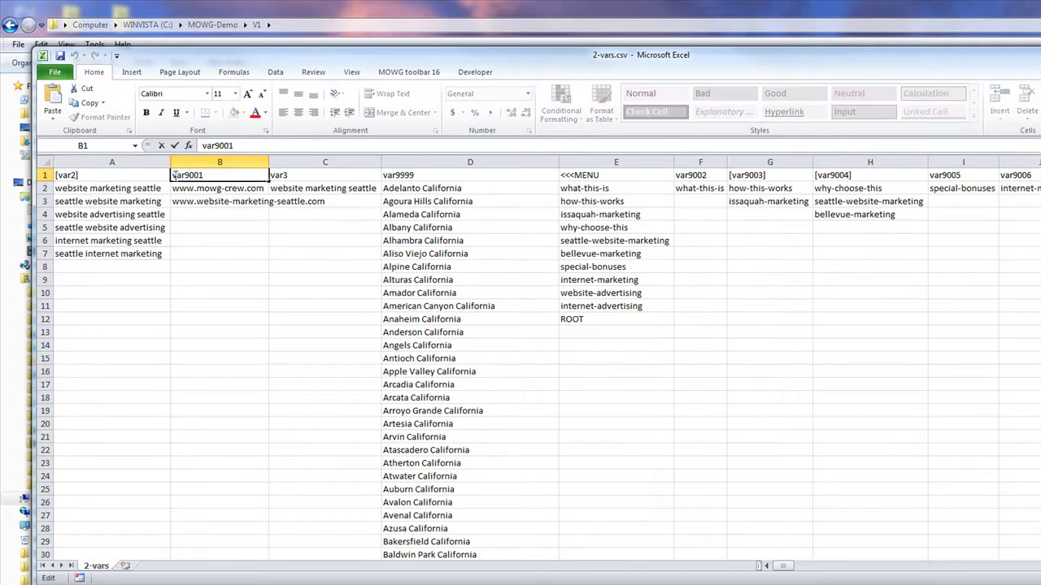
{"action": "type", "text": "["}
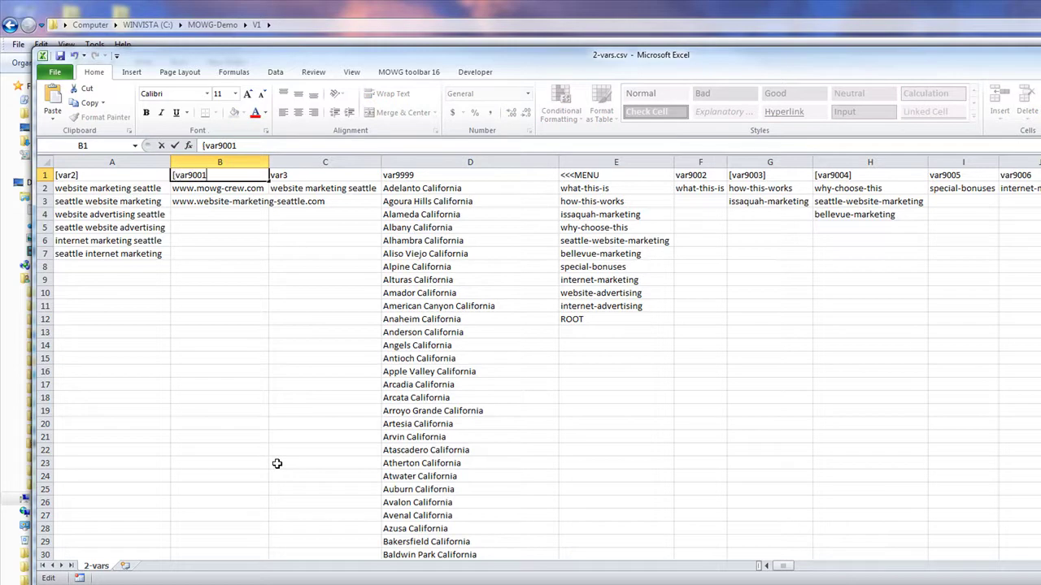
{"action": "left_click", "coordinate": [221, 361]}
{"action": "left_click", "coordinate": [97, 191]}
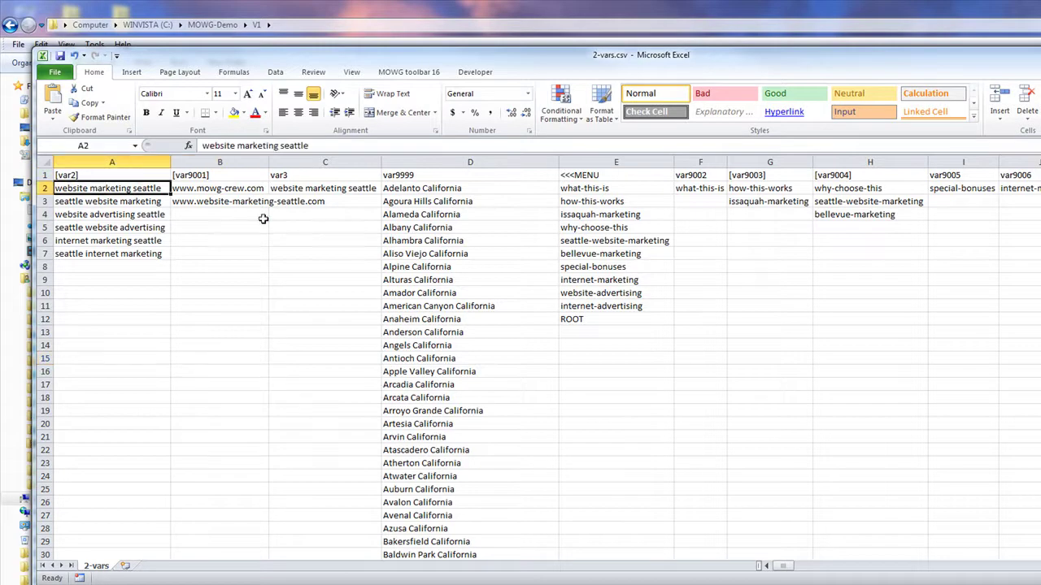
{"action": "left_click", "coordinate": [218, 190]}
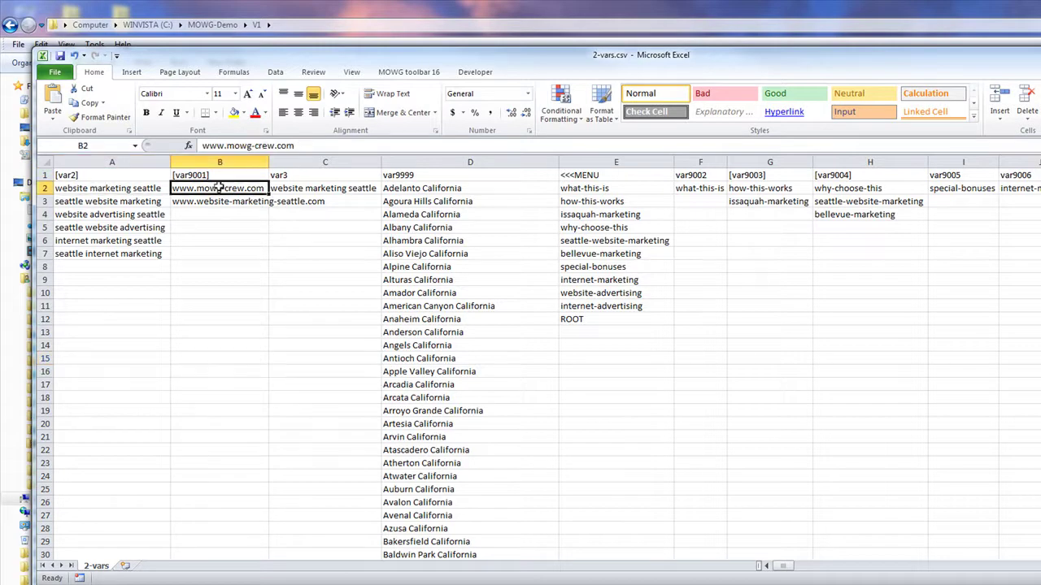
{"action": "left_click", "coordinate": [296, 145]}
{"action": "type", "text": "/services.html"}
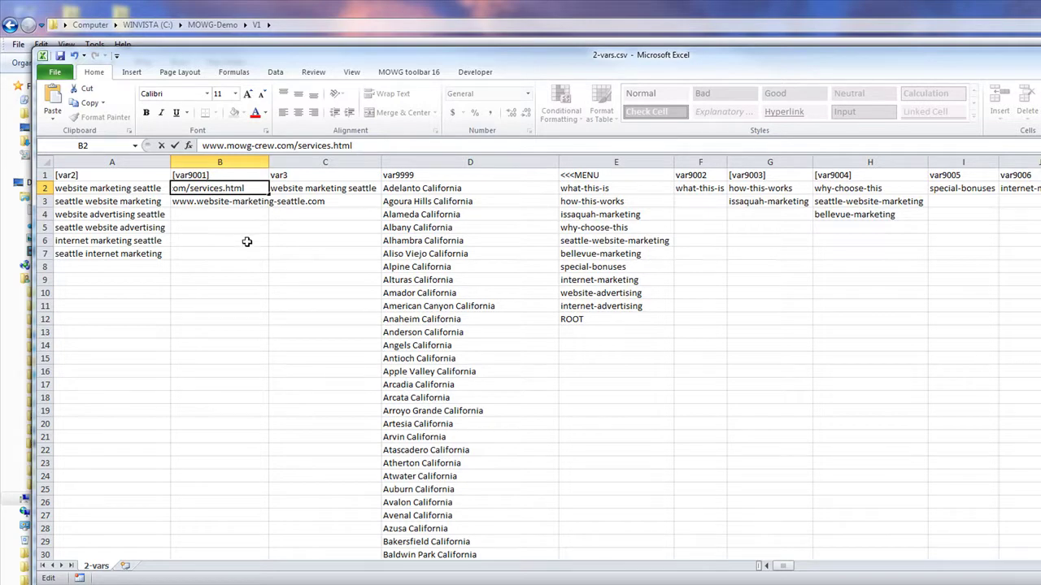
{"action": "left_click", "coordinate": [209, 242]}
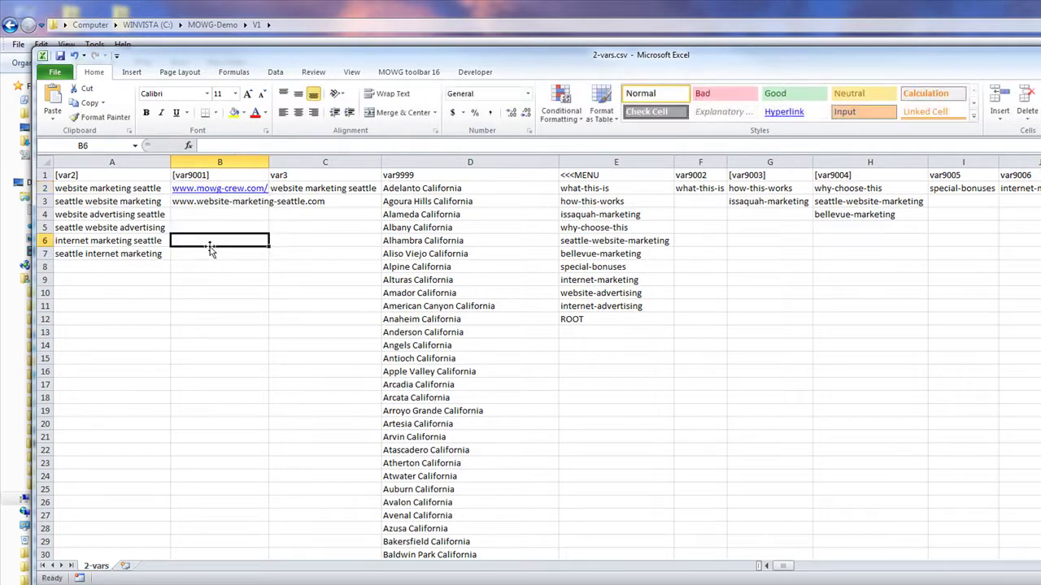
{"action": "right_click", "coordinate": [216, 192]}
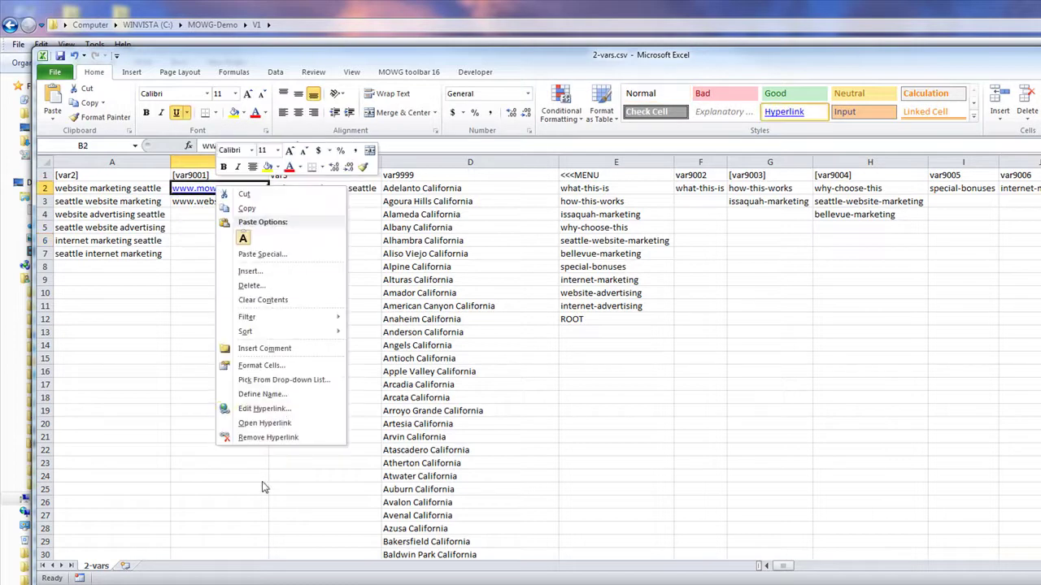
{"action": "left_click", "coordinate": [269, 439]}
Compare the [var2] phrases in column A with the [var9001] addresses in column B
{"action": "left_click", "coordinate": [213, 205]}
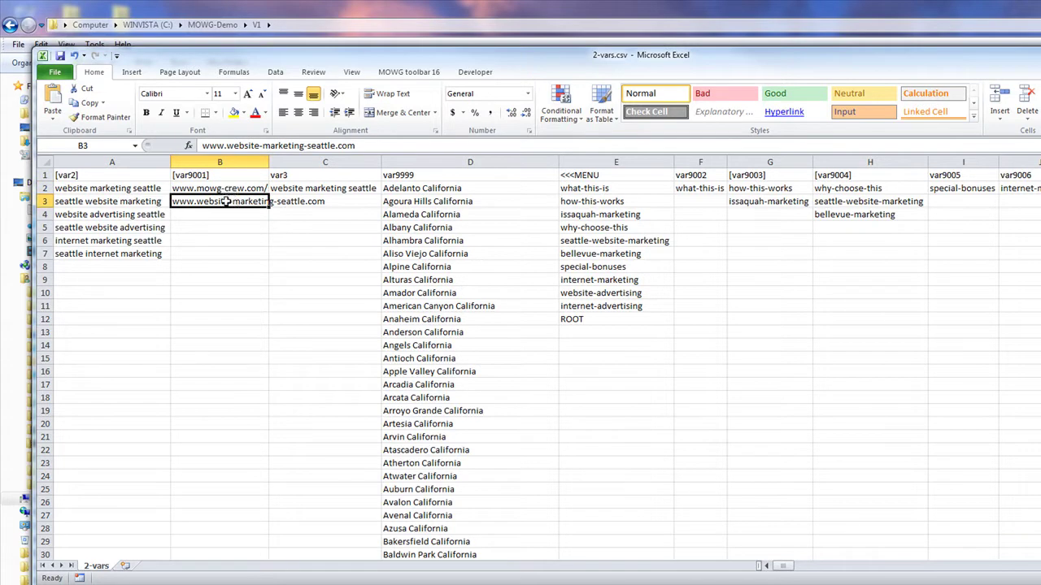
{"action": "left_click", "coordinate": [118, 203]}
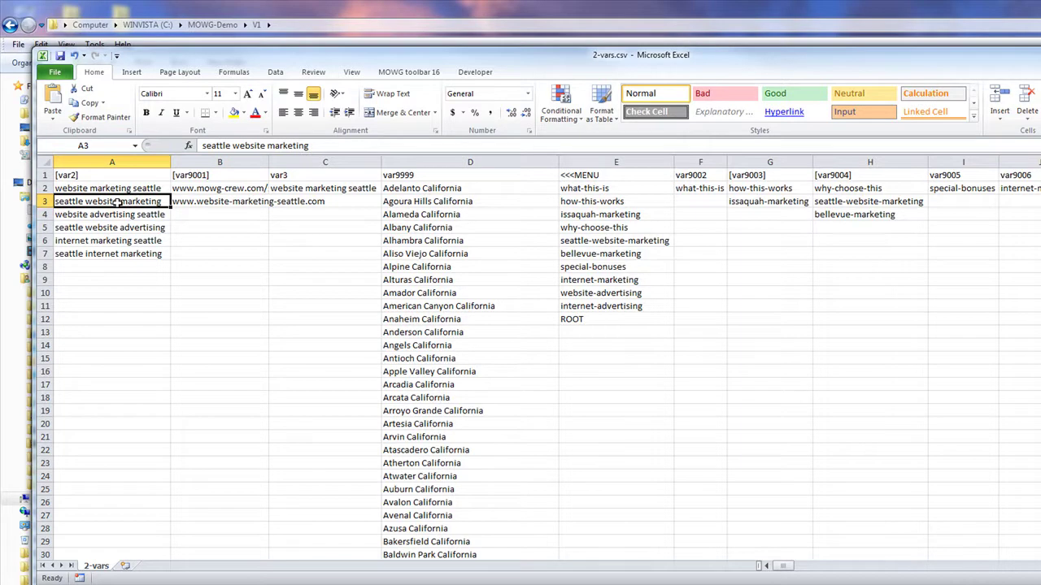
{"action": "left_click_drag", "start_coordinate": [217, 189], "coordinate": [209, 524]}
{"action": "left_click_drag", "start_coordinate": [98, 189], "coordinate": [103, 200]}
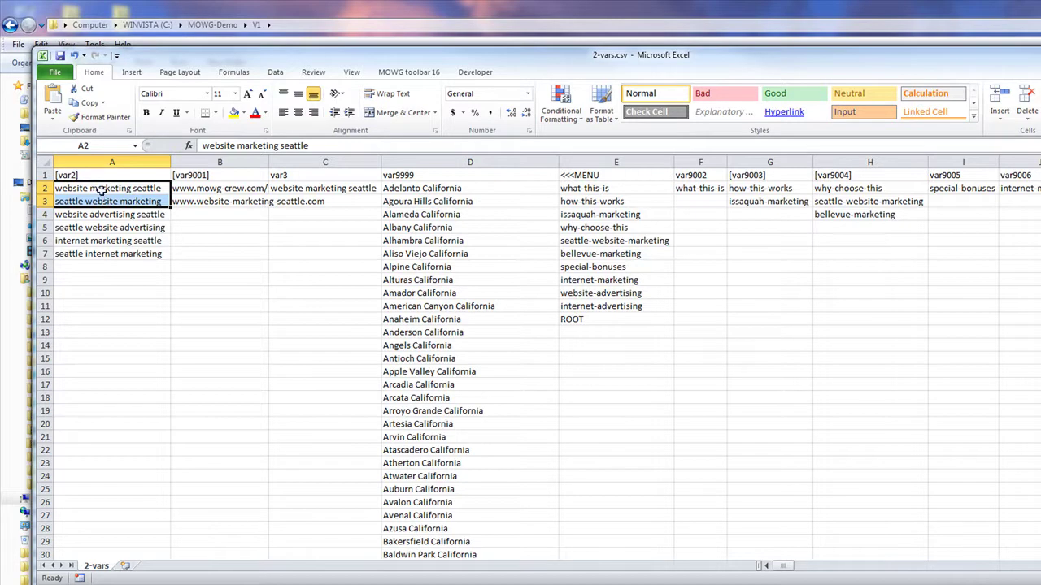
{"action": "left_click_drag", "start_coordinate": [104, 188], "coordinate": [91, 449]}
{"action": "left_click_drag", "start_coordinate": [207, 189], "coordinate": [139, 446]}
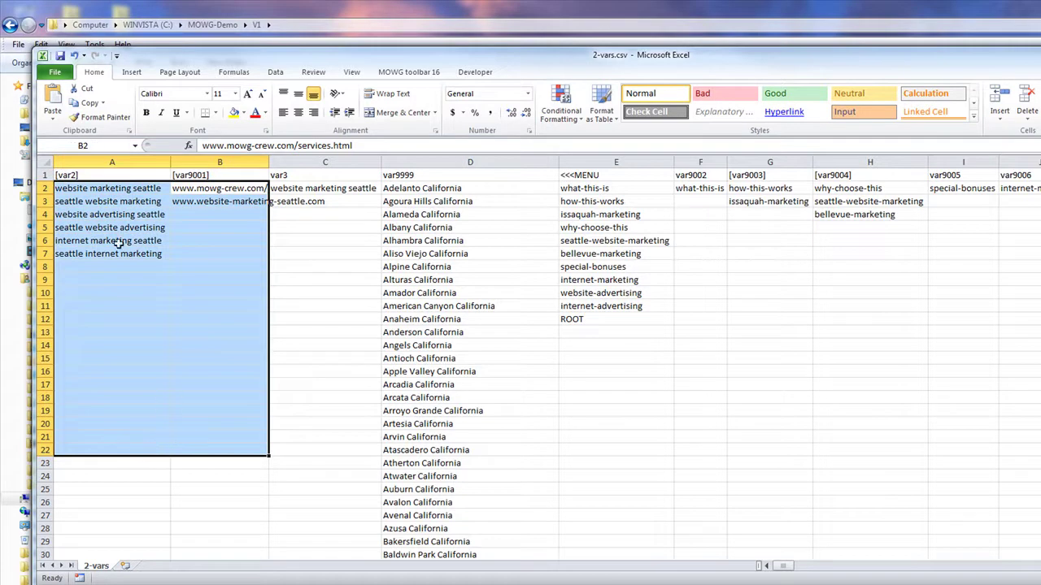
Go through rows 2 to 5 one at a time, matching each [var2] phrase with its [var9001] cell
{"action": "left_click", "coordinate": [120, 190]}
{"action": "left_click", "coordinate": [210, 191]}
{"action": "left_click", "coordinate": [104, 202]}
{"action": "left_click", "coordinate": [205, 203]}
{"action": "left_click", "coordinate": [96, 217]}
{"action": "left_click", "coordinate": [203, 214]}
{"action": "left_click", "coordinate": [116, 229]}
{"action": "left_click", "coordinate": [204, 230]}
{"action": "left_click", "coordinate": [222, 372]}
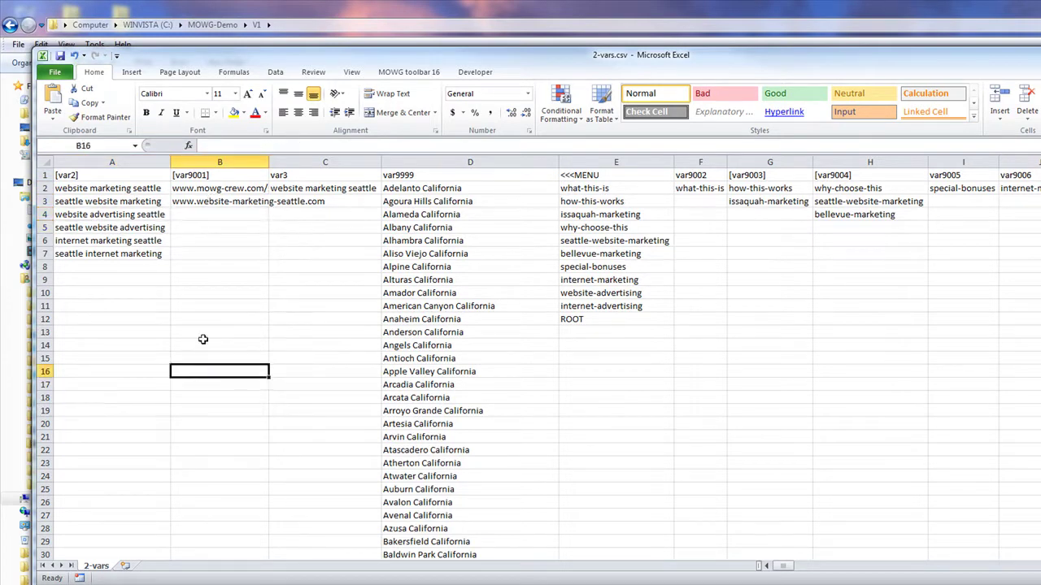
Examine the first two [var2] phrases, the whole range below [var9001], and the brackets in the [var2] header
{"action": "left_click", "coordinate": [104, 190]}
{"action": "left_click", "coordinate": [104, 203]}
{"action": "left_click", "coordinate": [109, 189]}
{"action": "left_click", "coordinate": [130, 202]}
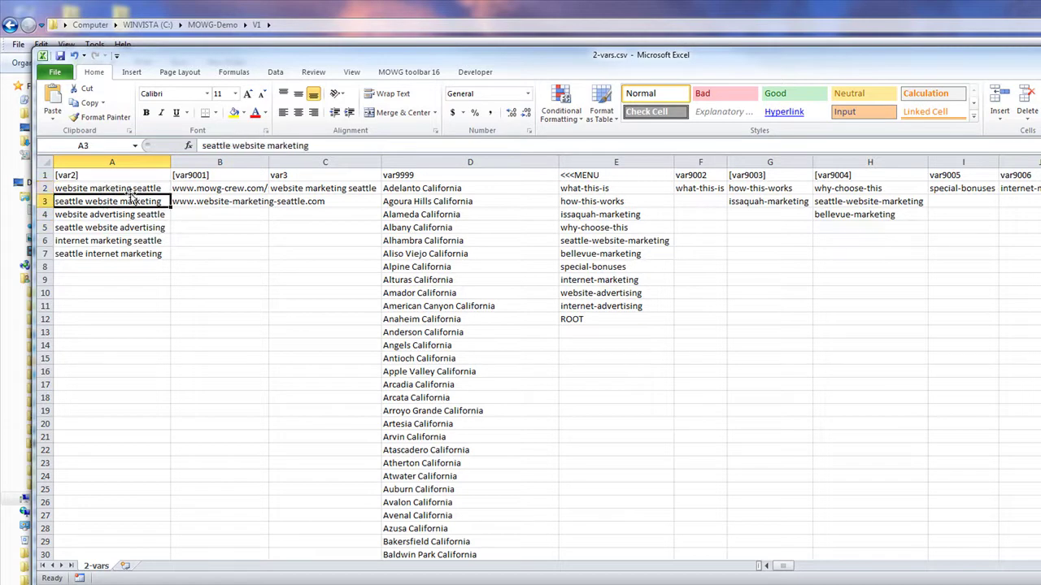
{"action": "left_click_drag", "start_coordinate": [214, 187], "coordinate": [224, 525]}
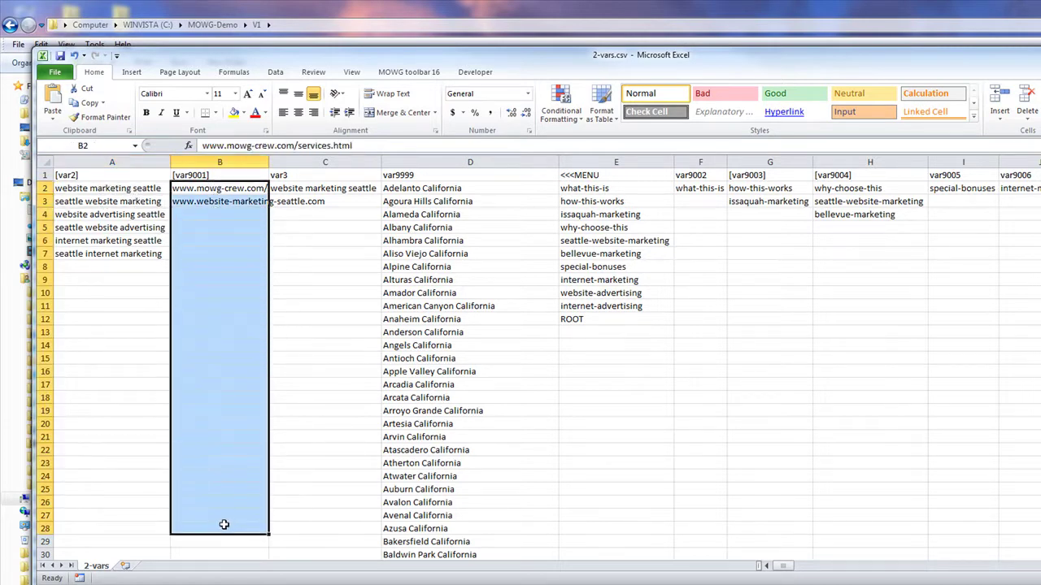
{"action": "left_click", "coordinate": [94, 191]}
{"action": "left_click_drag", "start_coordinate": [201, 187], "coordinate": [209, 442]}
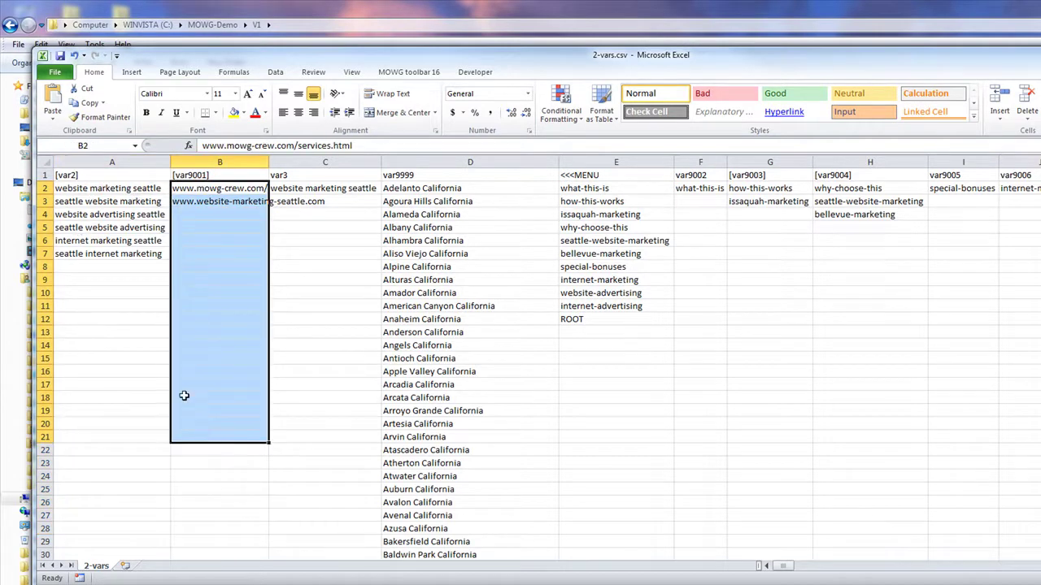
{"action": "left_click", "coordinate": [93, 175]}
{"action": "double_click", "coordinate": [92, 174]}
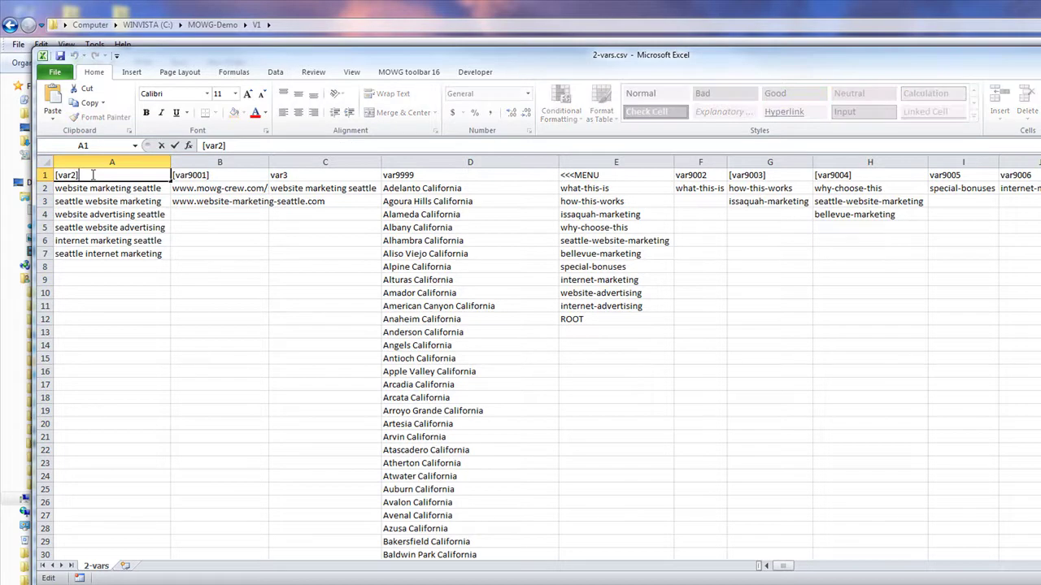
{"action": "left_click", "coordinate": [146, 306]}
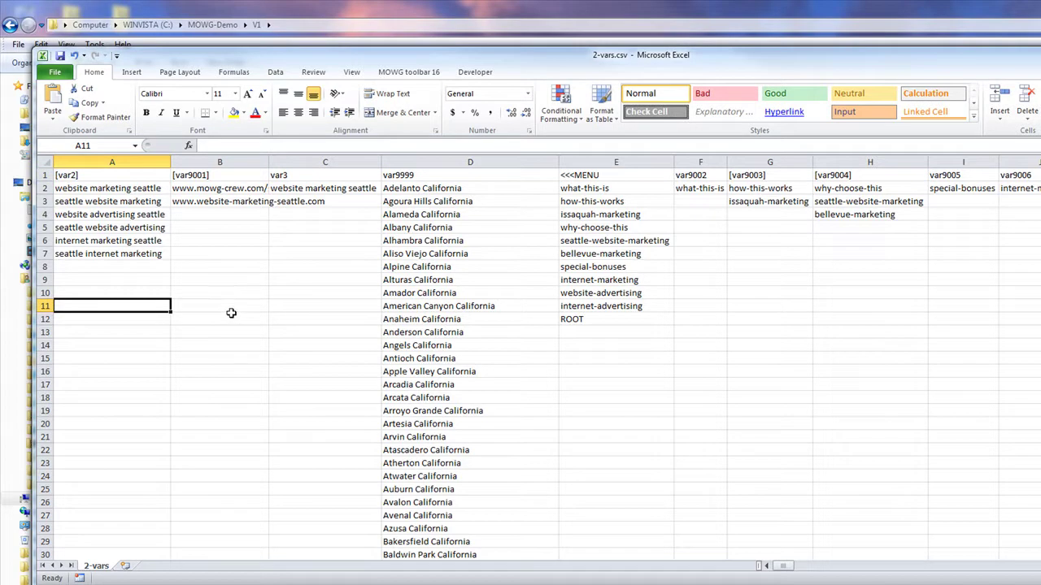
{"action": "left_click", "coordinate": [93, 190]}
{"action": "left_click_drag", "start_coordinate": [207, 190], "coordinate": [206, 319]}
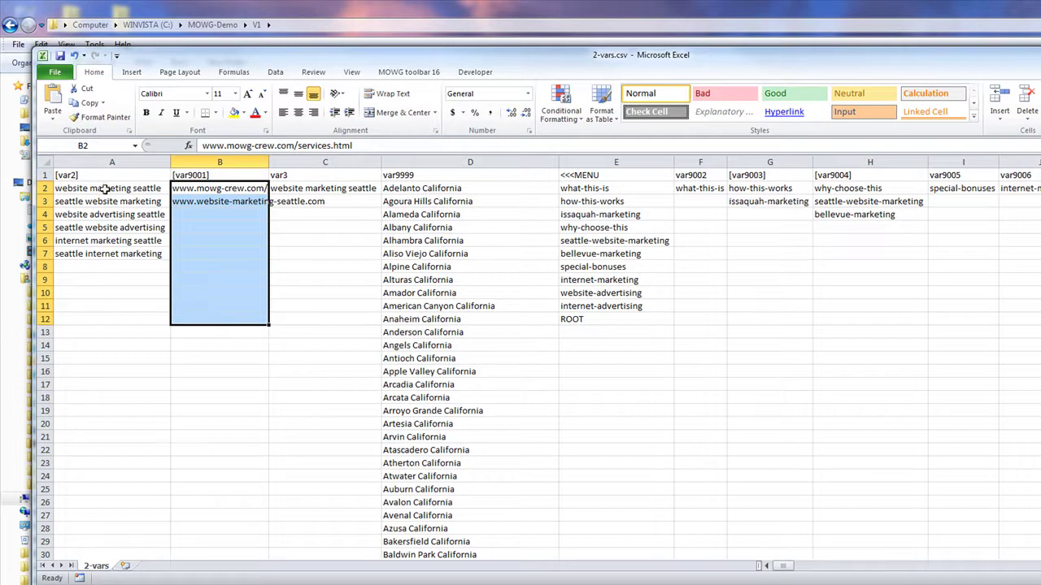
Review the complete [var2] phrase list against the [var9001] column, and check both bracketed headers
{"action": "left_click_drag", "start_coordinate": [105, 190], "coordinate": [98, 250]}
{"action": "left_click", "coordinate": [223, 189]}
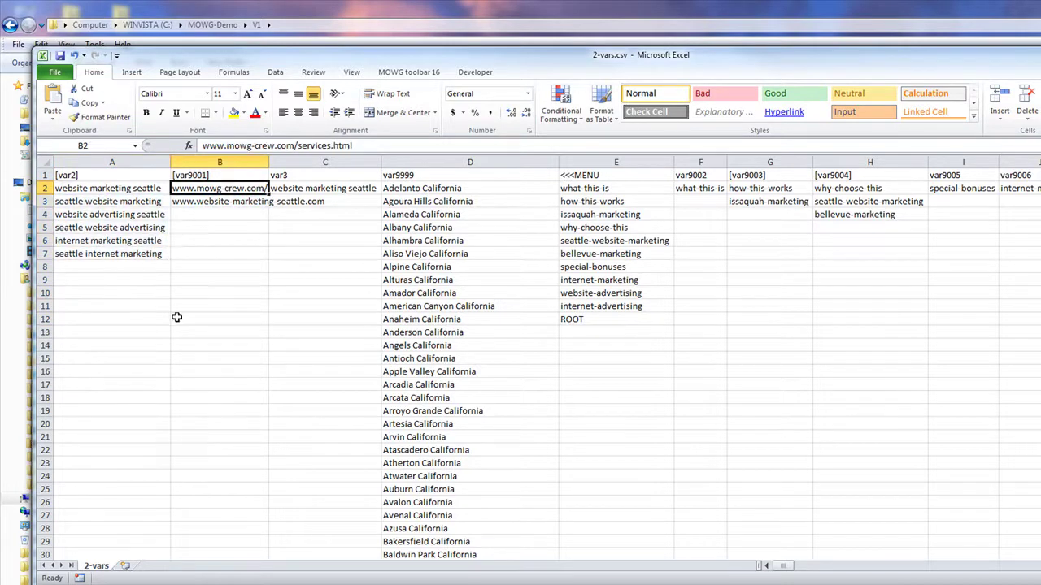
{"action": "left_click_drag", "start_coordinate": [107, 189], "coordinate": [98, 252]}
{"action": "left_click", "coordinate": [227, 188]}
{"action": "left_click_drag", "start_coordinate": [227, 192], "coordinate": [221, 265]}
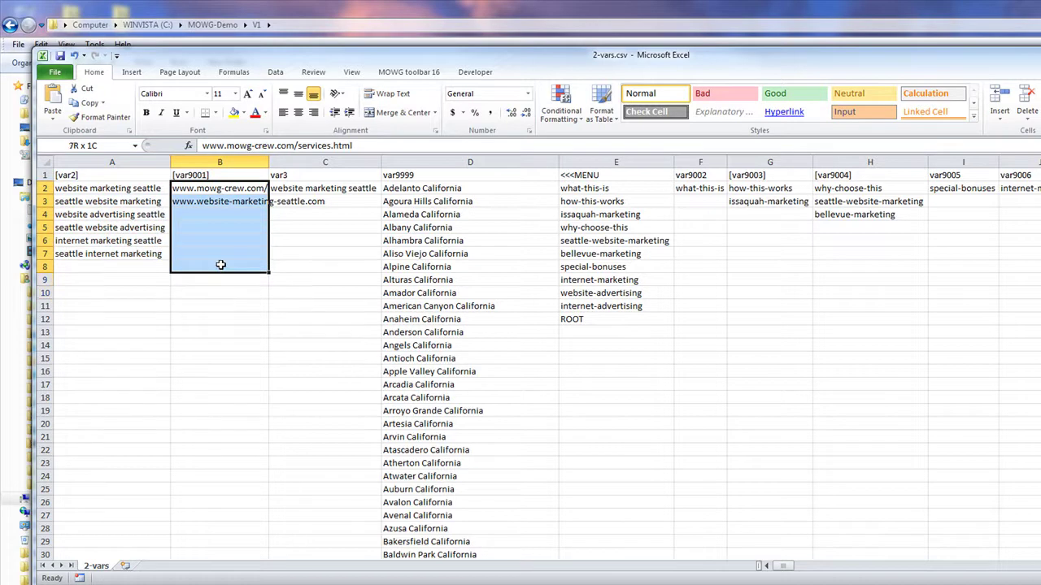
{"action": "left_click", "coordinate": [101, 203]}
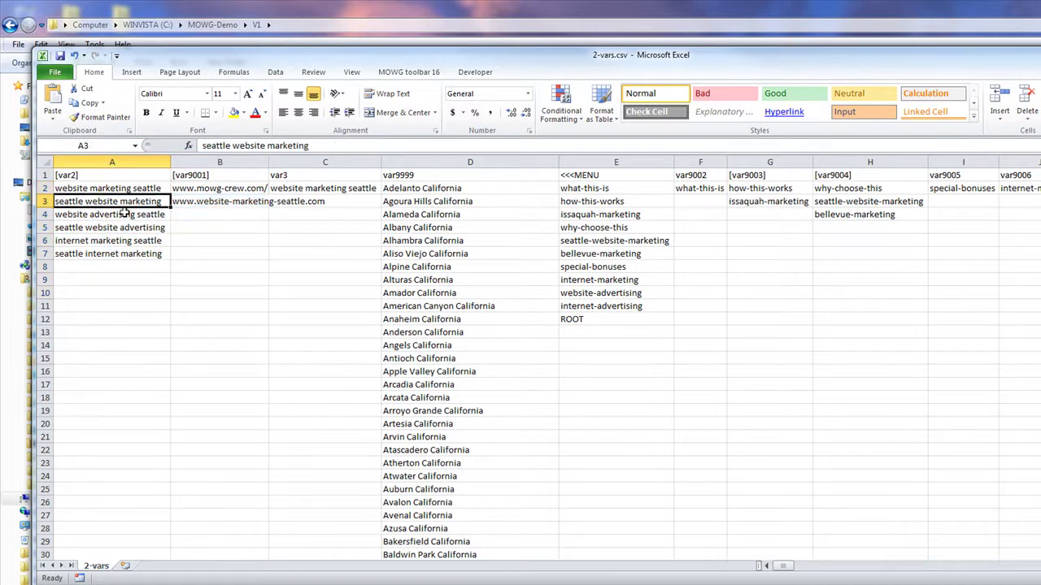
{"action": "left_click", "coordinate": [92, 177]}
{"action": "left_click", "coordinate": [213, 176]}
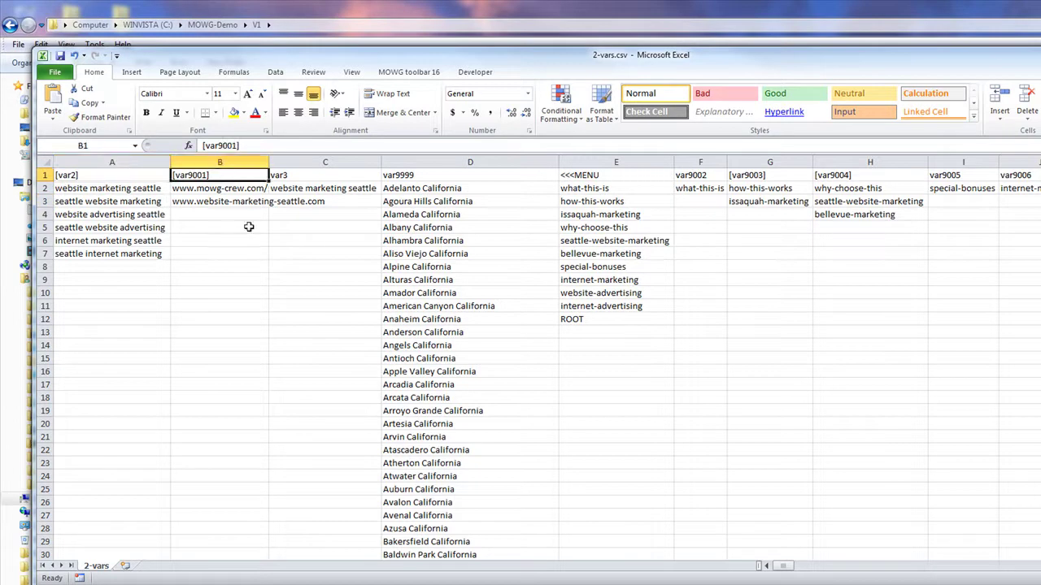
{"action": "left_click", "coordinate": [217, 252]}
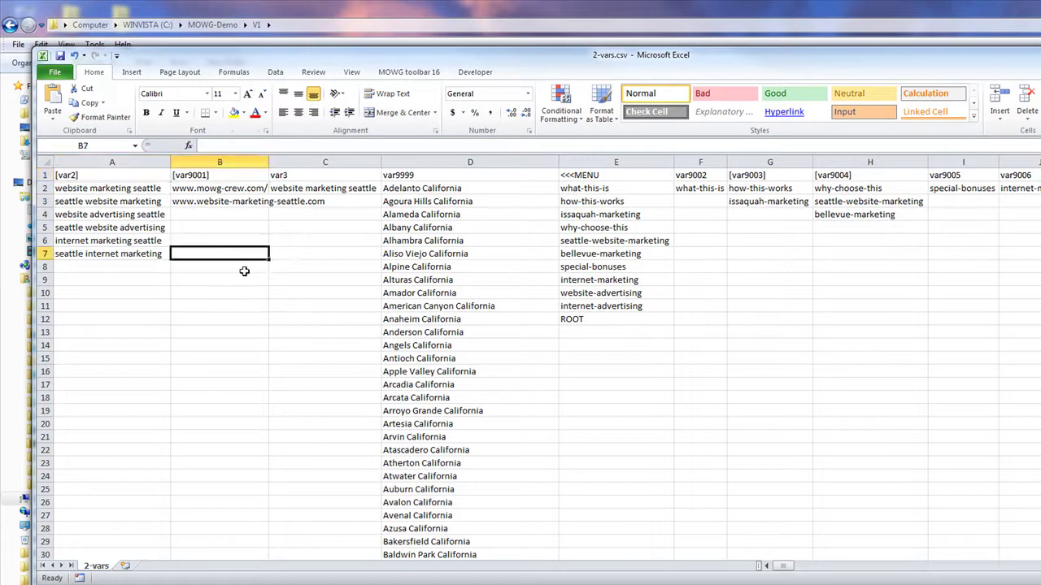
Replace the first two [var2] entries, setting A2 to issaquah dentist and A3 to cleaning business software
{"action": "left_click", "coordinate": [130, 187]}
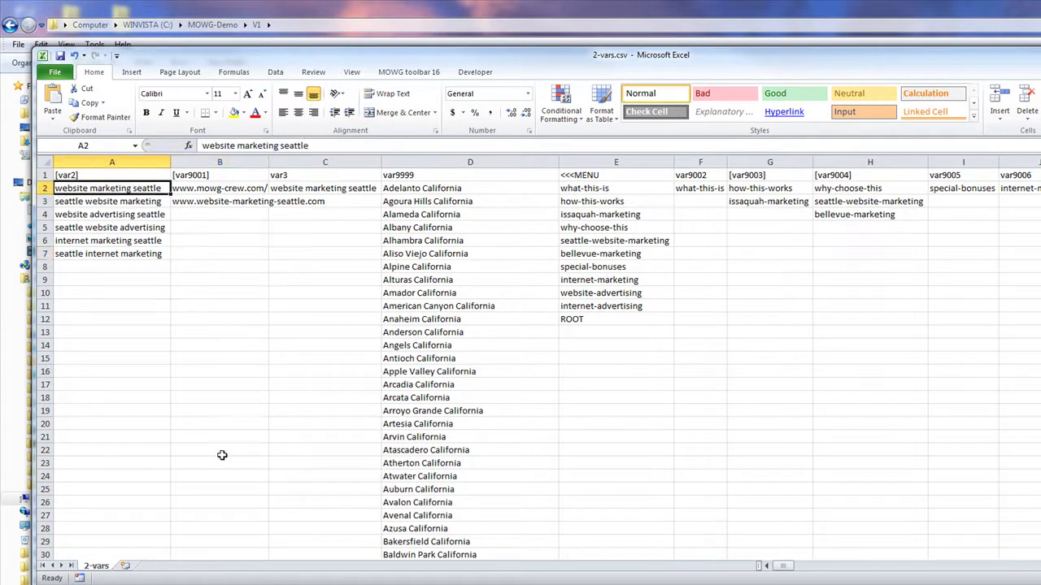
{"action": "type", "text": "issaquah dentist"}
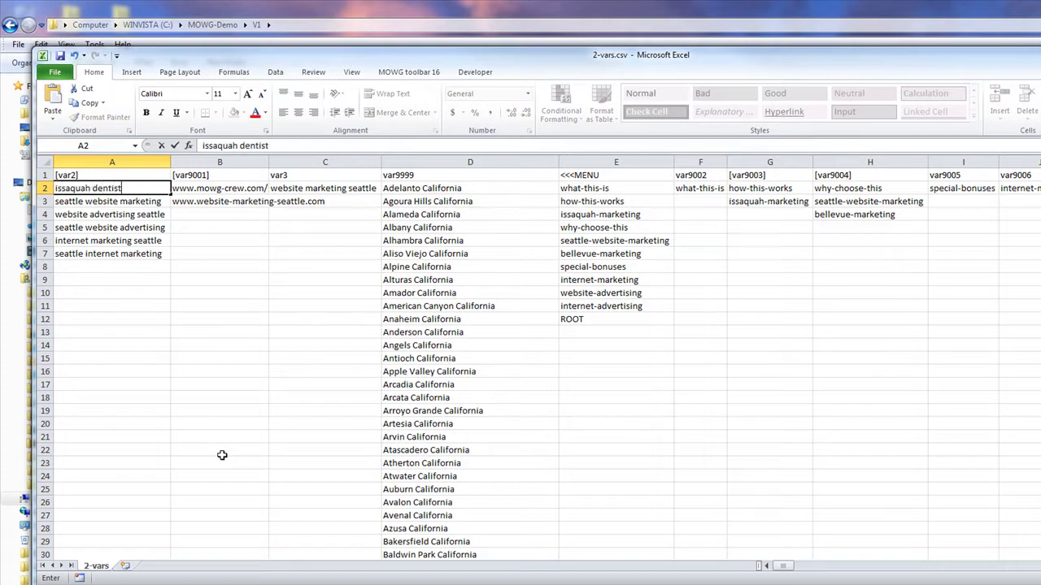
{"action": "key", "text": "Return"}
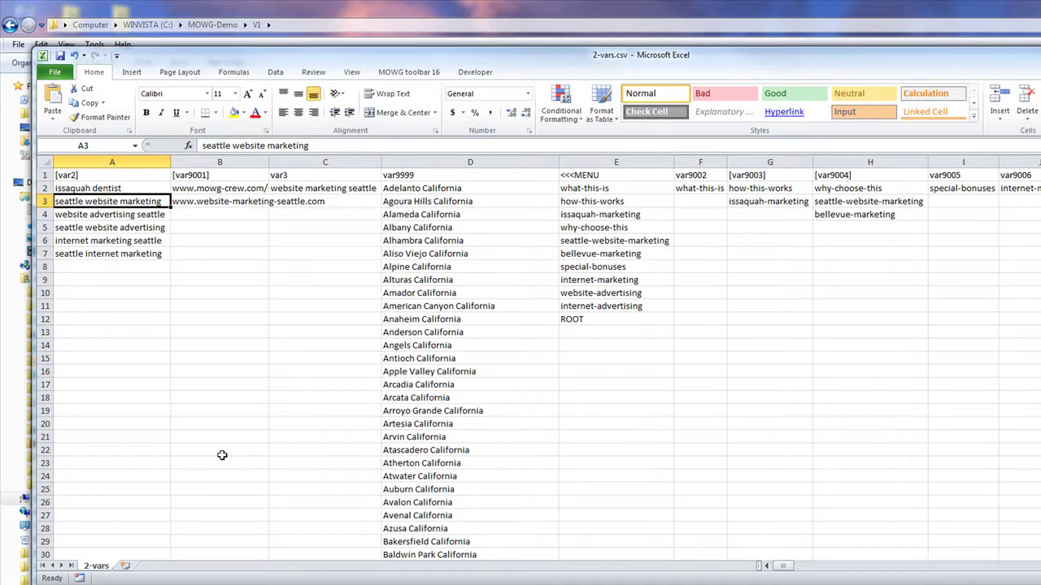
{"action": "type", "text": "cea"}
{"action": "key", "text": "BackSpace"}
{"action": "key", "text": "BackSpace"}
{"action": "key", "text": "BackSpace"}
{"action": "type", "text": "eaning b"}
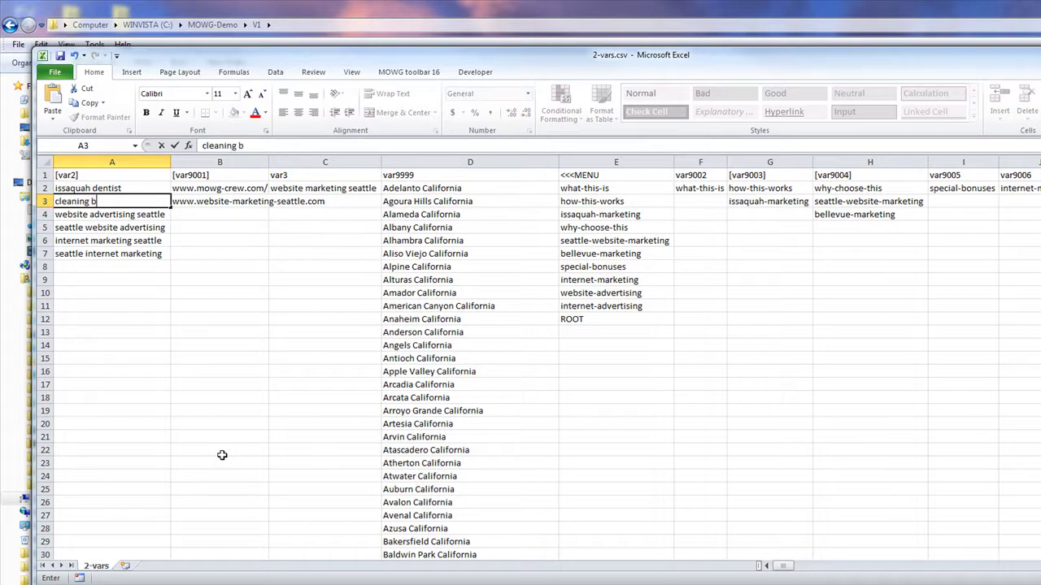
{"action": "type", "text": "usiness software"}
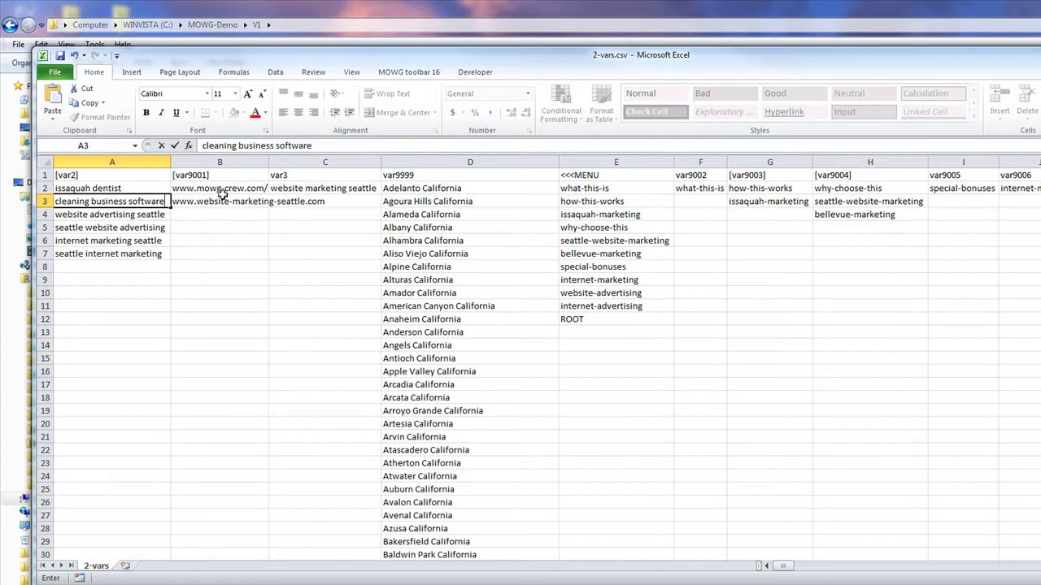
{"action": "left_click", "coordinate": [222, 188]}
Check the website address in B3, the phrases and cells in rows 5 and 6, and the <<<MENU folder list
{"action": "left_click", "coordinate": [215, 201]}
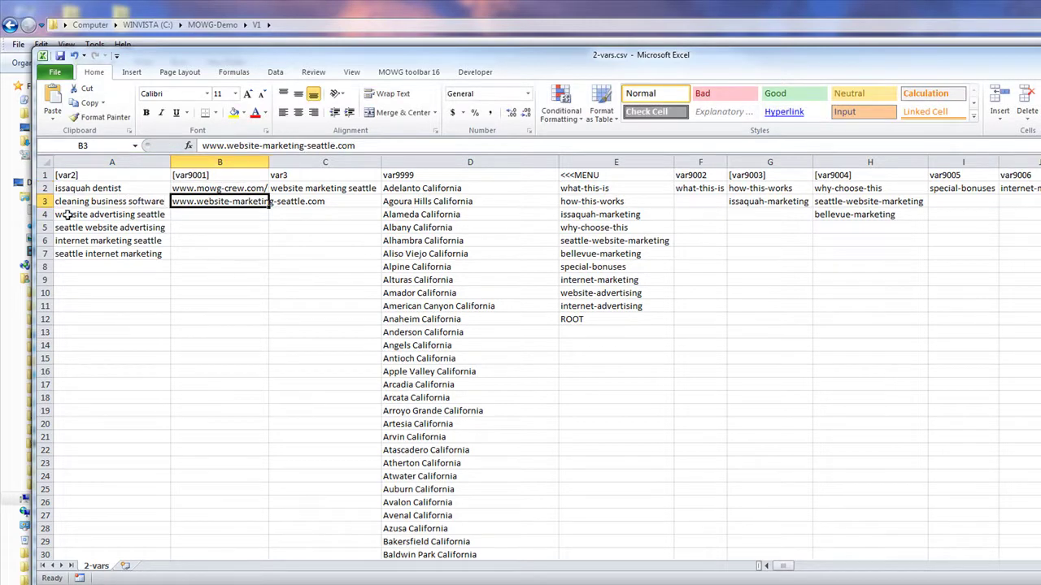
{"action": "left_click", "coordinate": [104, 228]}
{"action": "left_click", "coordinate": [100, 242]}
{"action": "left_click", "coordinate": [192, 231]}
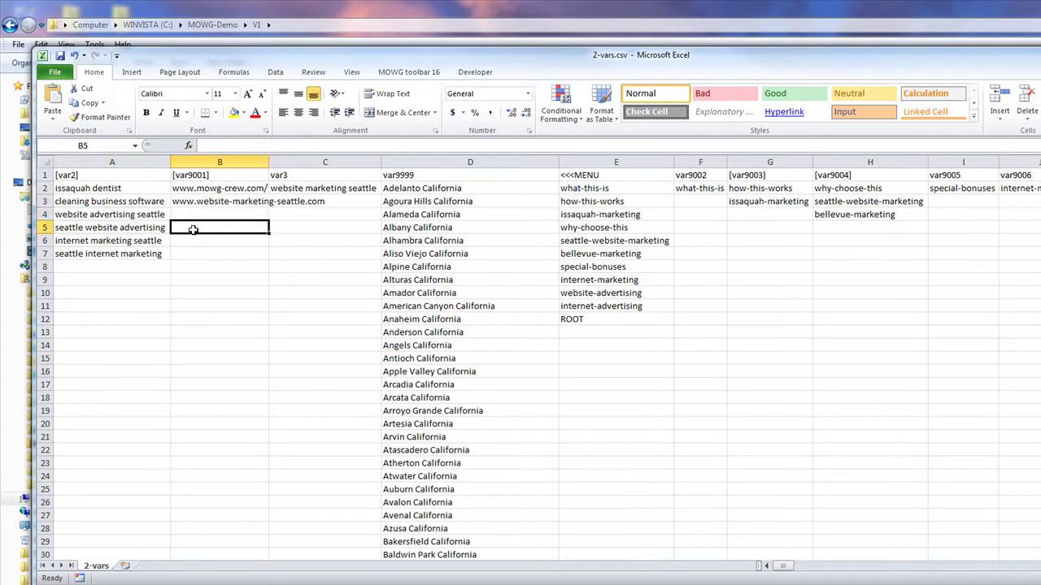
{"action": "left_click", "coordinate": [211, 239]}
{"action": "left_click", "coordinate": [227, 291]}
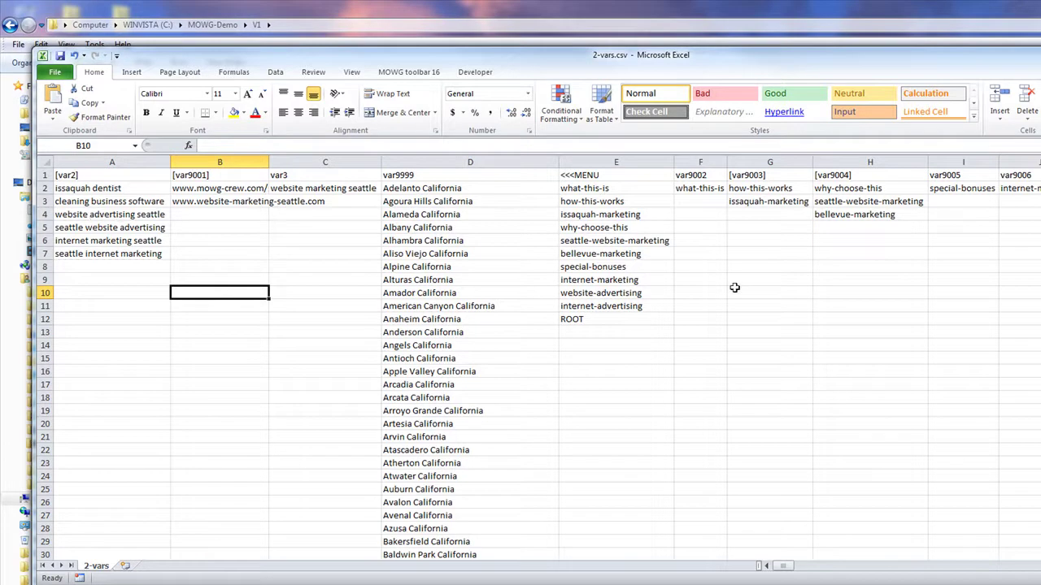
{"action": "left_click_drag", "start_coordinate": [622, 188], "coordinate": [637, 307]}
{"action": "left_click", "coordinate": [288, 229]}
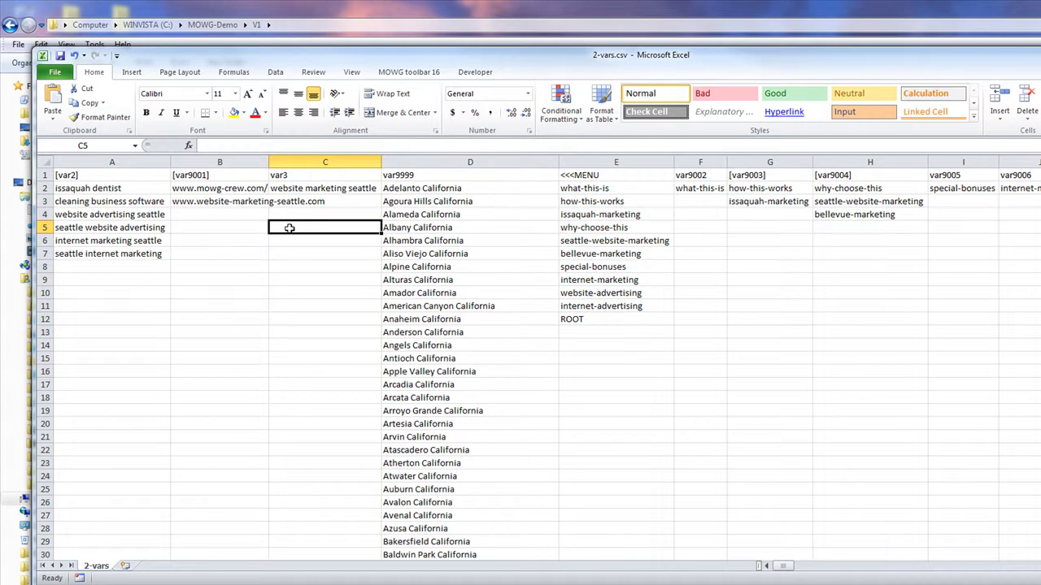
Undo the recent edits to A3, A2 and B2, and the brackets around the var9001 header
{"action": "left_click", "coordinate": [74, 56]}
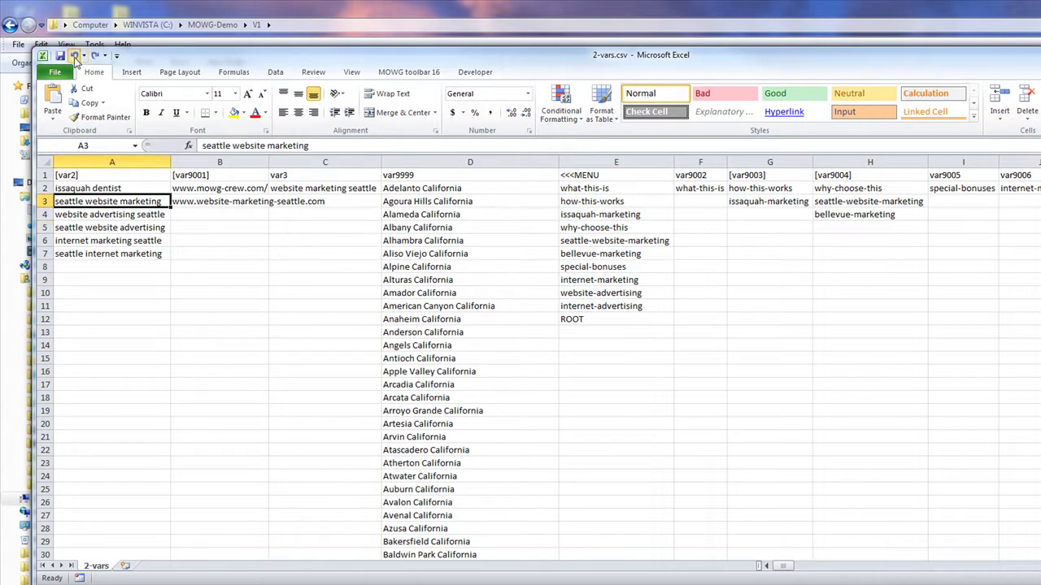
{"action": "left_click", "coordinate": [74, 57]}
{"action": "left_click", "coordinate": [74, 57]}
{"action": "left_click", "coordinate": [74, 57]}
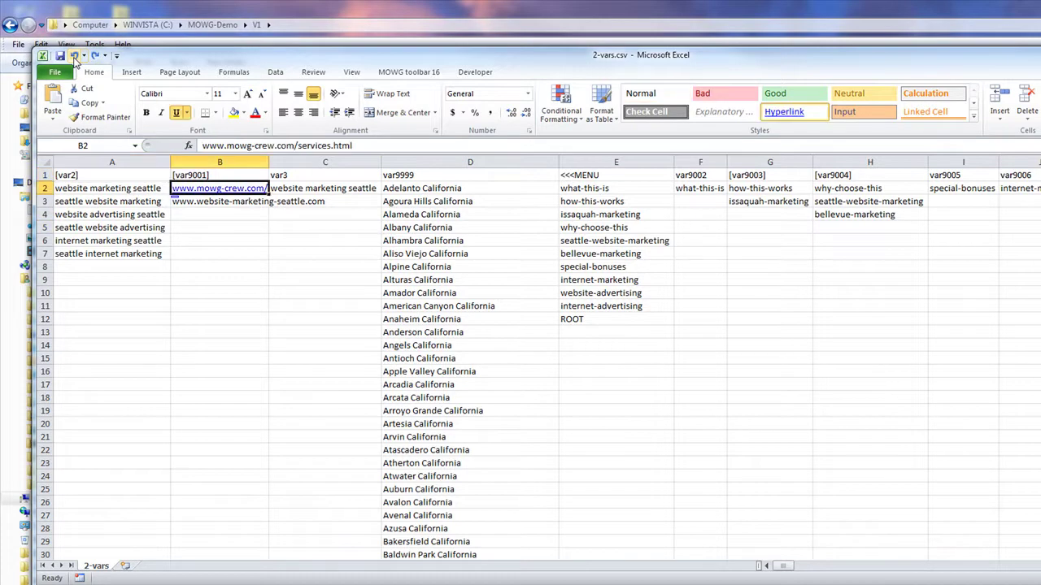
{"action": "left_click", "coordinate": [74, 56]}
{"action": "left_click", "coordinate": [74, 57]}
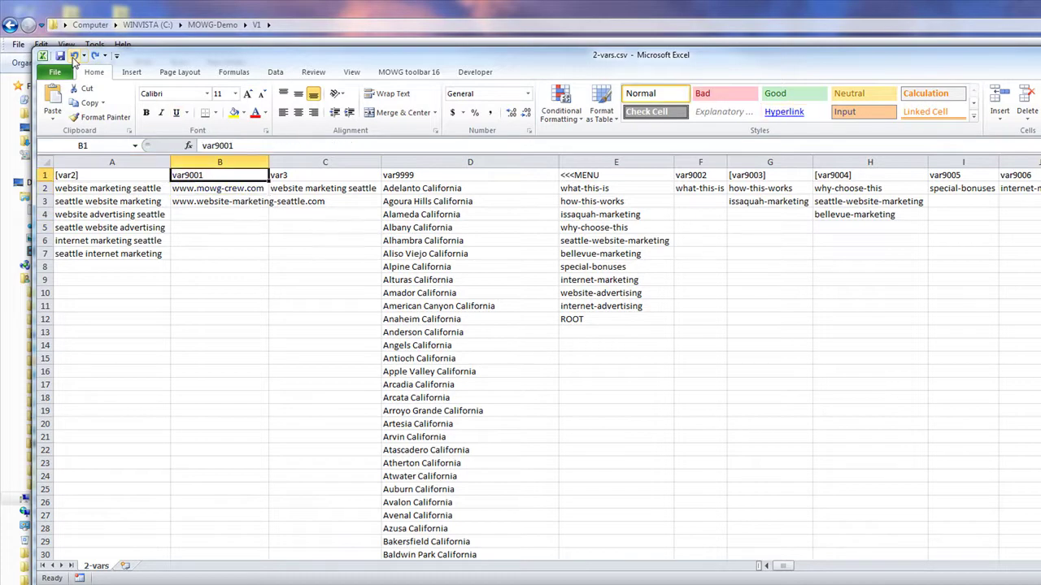
Undo the brackets around the var2 header and clear the website address in B3
{"action": "left_click", "coordinate": [74, 57]}
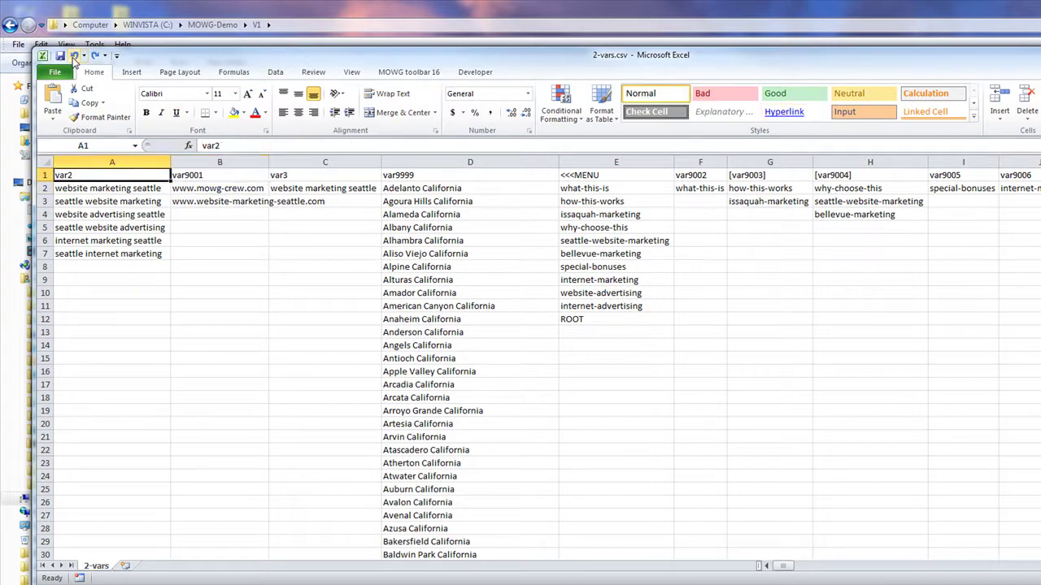
{"action": "left_click", "coordinate": [202, 203]}
{"action": "right_click", "coordinate": [204, 202]}
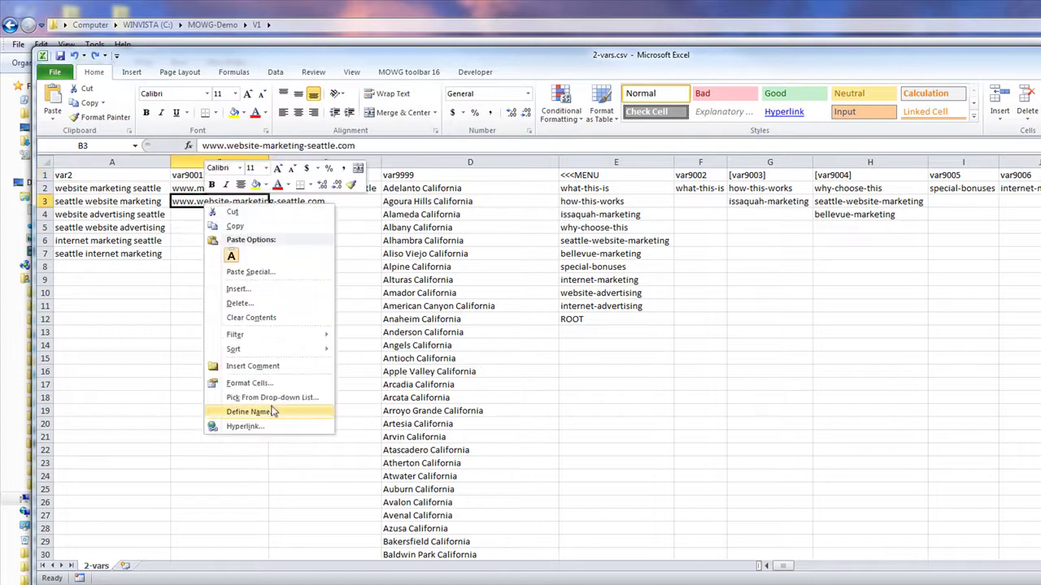
{"action": "left_click", "coordinate": [246, 317]}
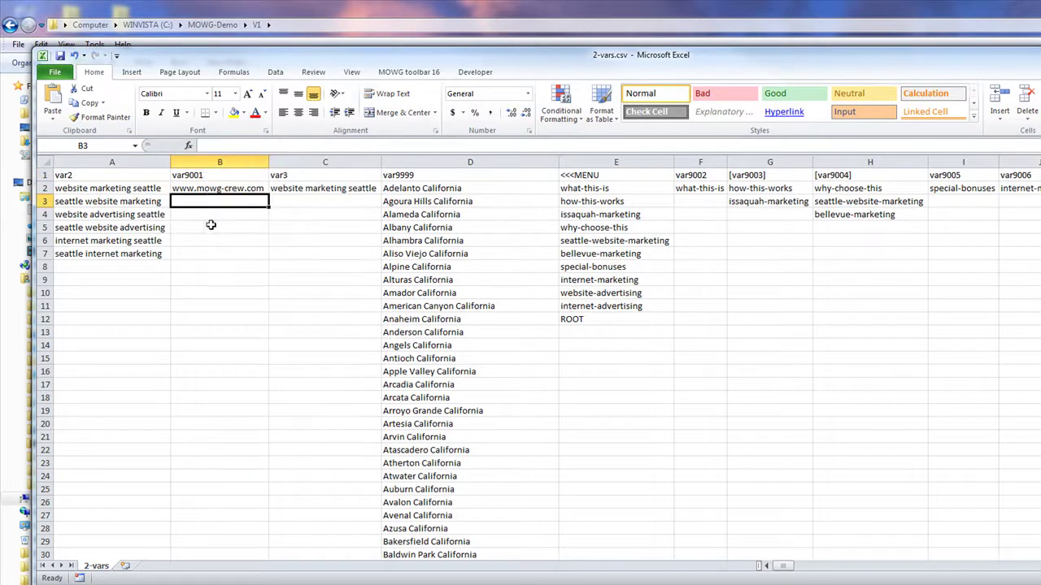
{"action": "key", "text": "Left"}
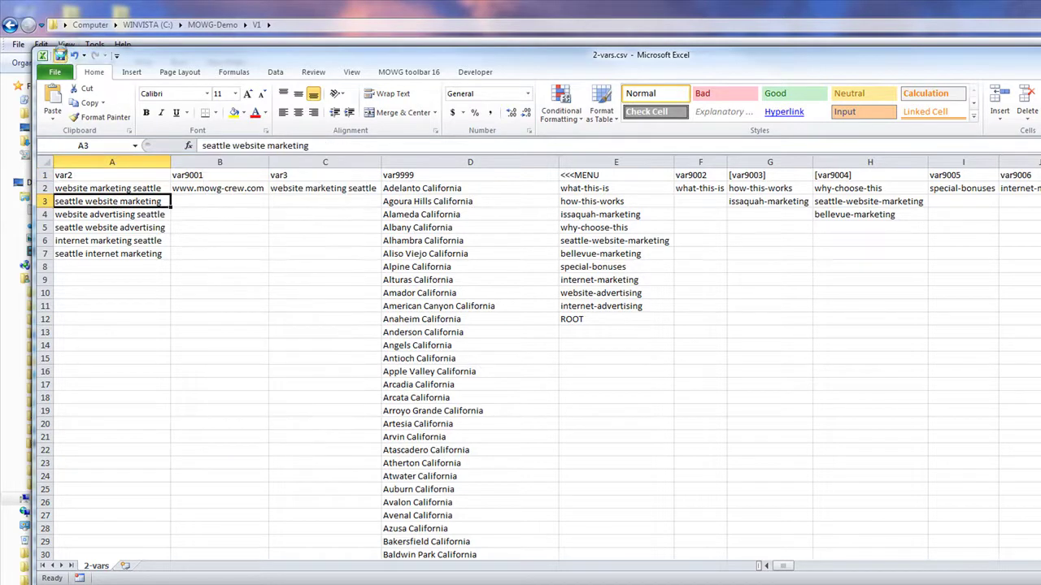
Save 2-vars.csv and close the workbook, declining the additional save on closing
{"action": "left_click", "coordinate": [60, 57]}
{"action": "left_click", "coordinate": [578, 394]}
{"action": "key", "text": "ctrl+w"}
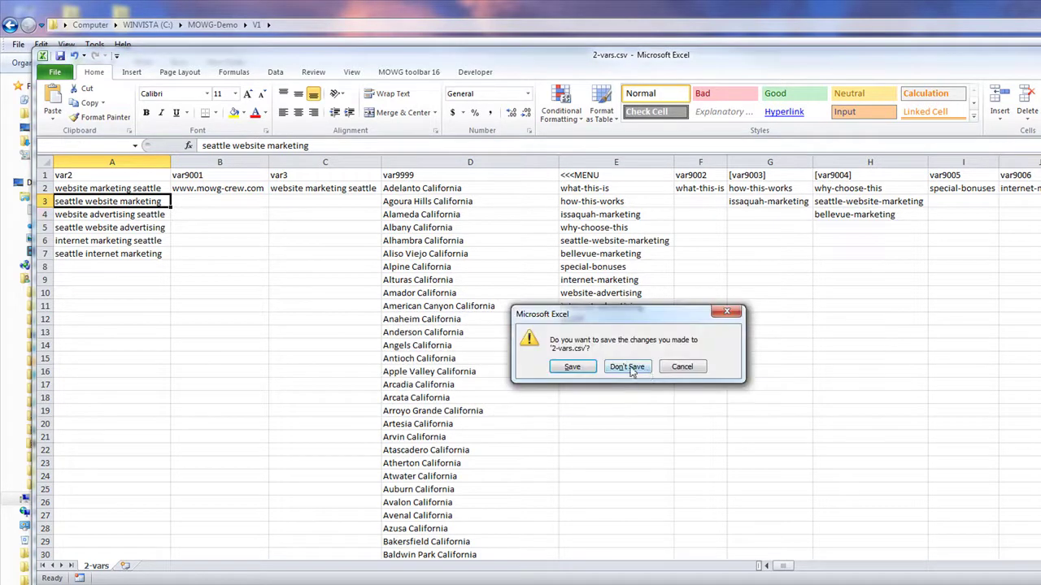
{"action": "left_click", "coordinate": [627, 367]}
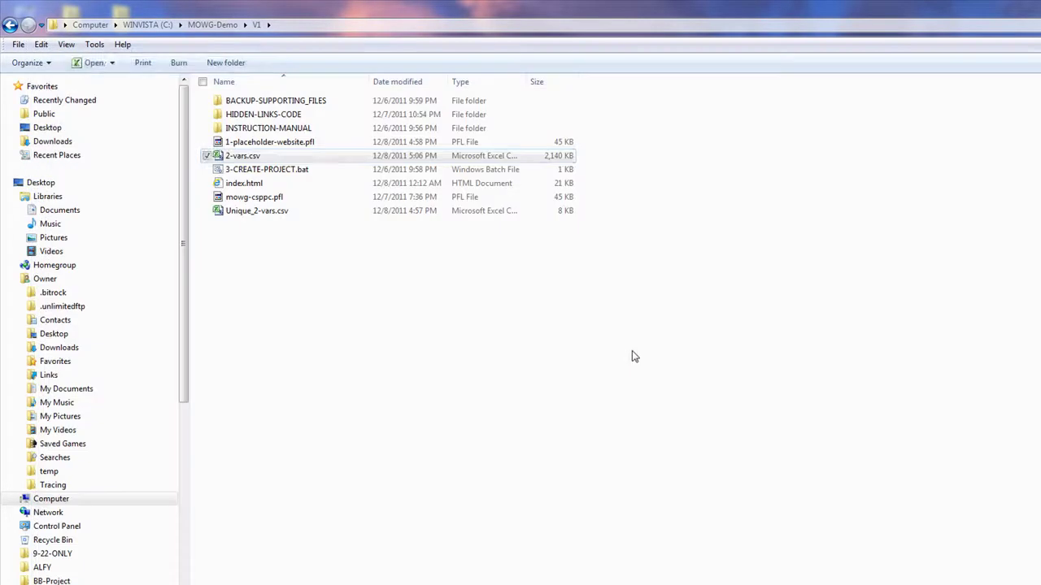
Look through the programs offered for opening index.html, and run 3-CREATE-PROJECT.bat from the V1 folder
{"action": "right_click", "coordinate": [239, 192]}
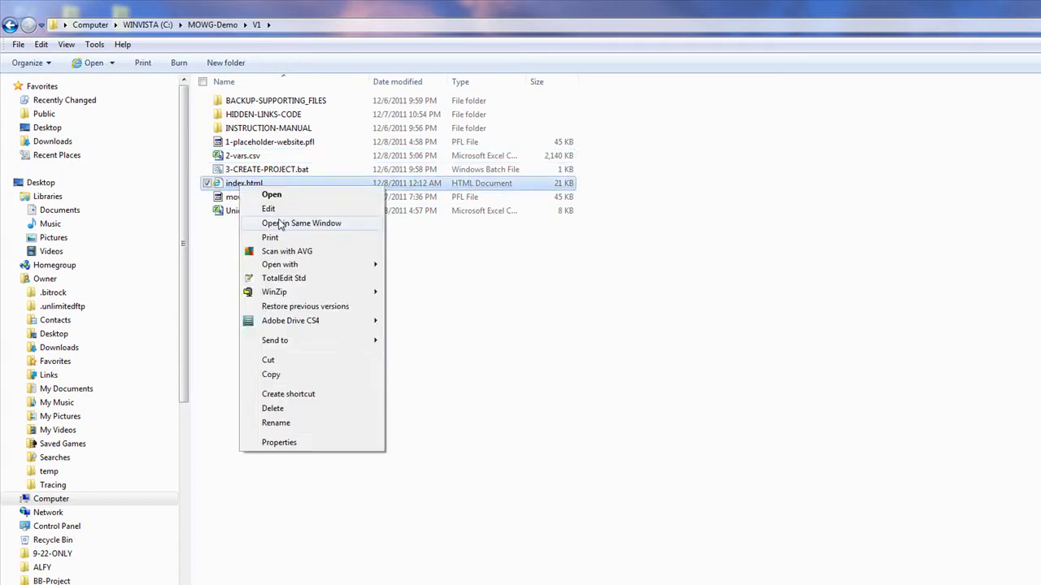
{"action": "mouse_move", "coordinate": [371, 265]}
{"action": "left_click", "coordinate": [434, 339]}
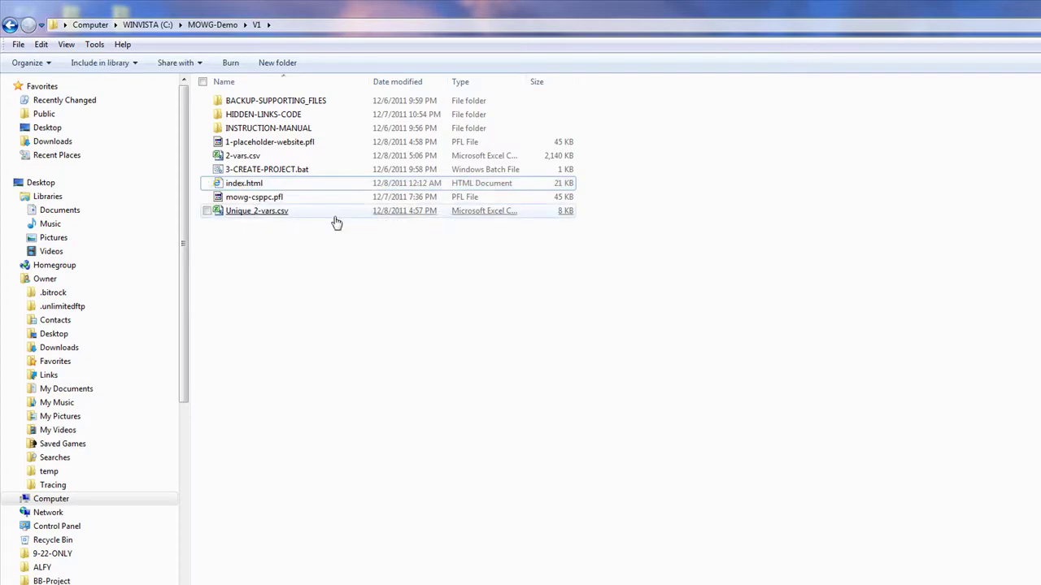
{"action": "double_click", "coordinate": [272, 173]}
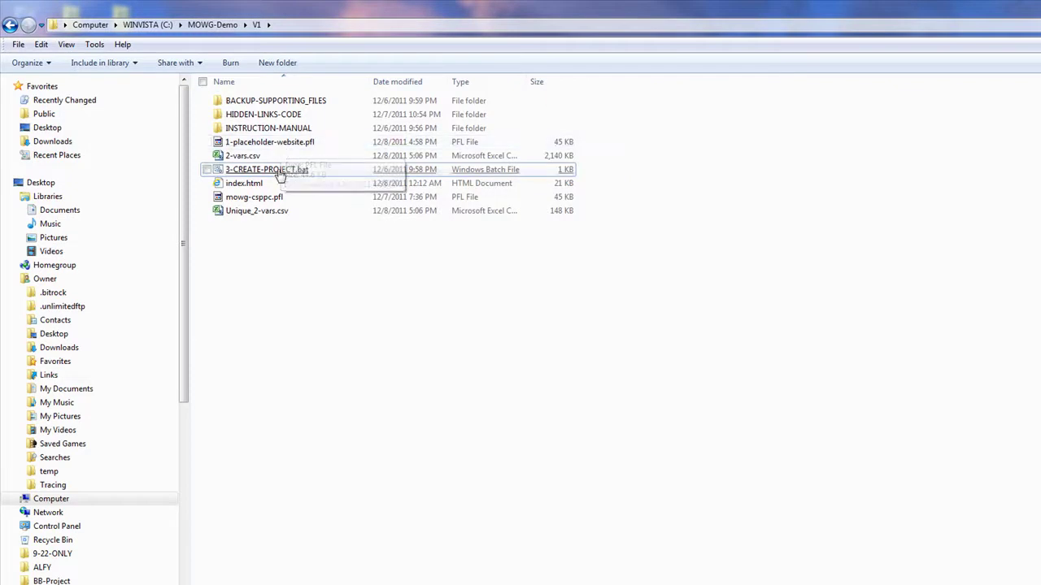
Open MOWG Professional from mowg-csppc.pfl and load that profile
{"action": "left_click", "coordinate": [248, 201]}
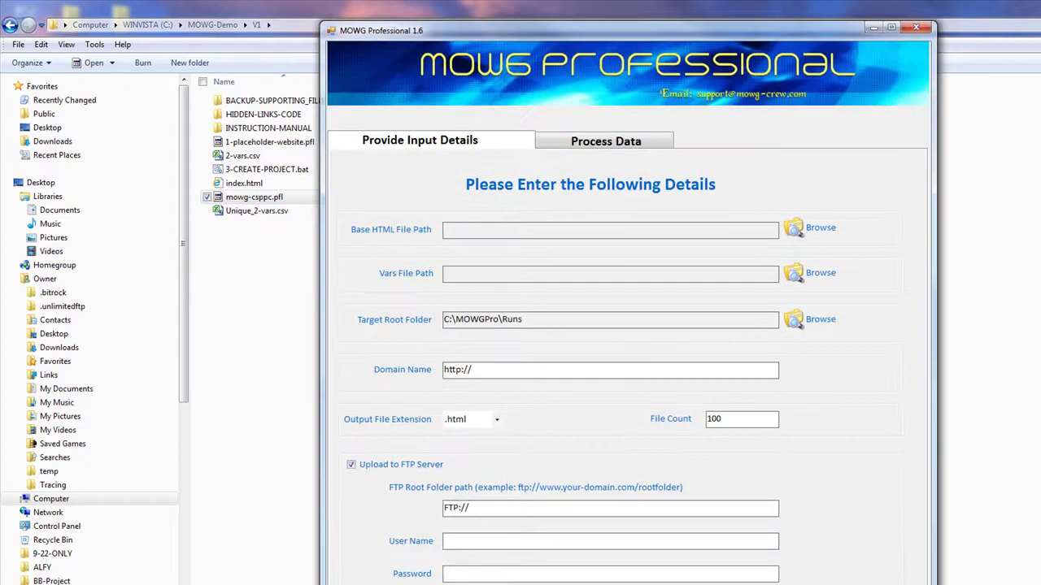
{"action": "double_click", "coordinate": [488, 199]}
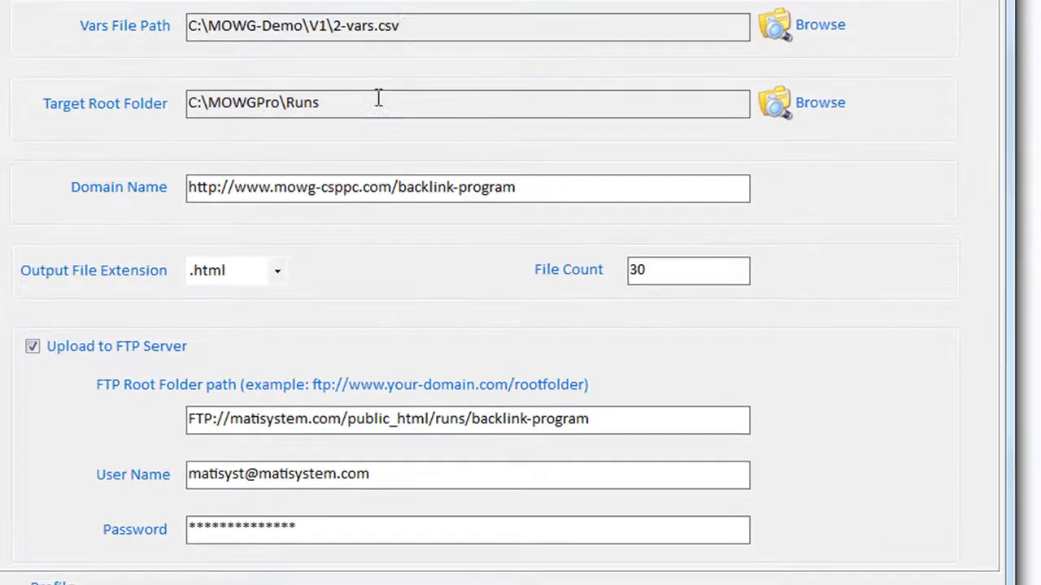
Compare the domain and backlink-program folder in Domain Name with the server and folder in the FTP Root Folder path
{"action": "left_click", "coordinate": [556, 316]}
{"action": "left_click_drag", "start_coordinate": [275, 187], "coordinate": [391, 194]}
{"action": "left_click_drag", "start_coordinate": [557, 187], "coordinate": [398, 189]}
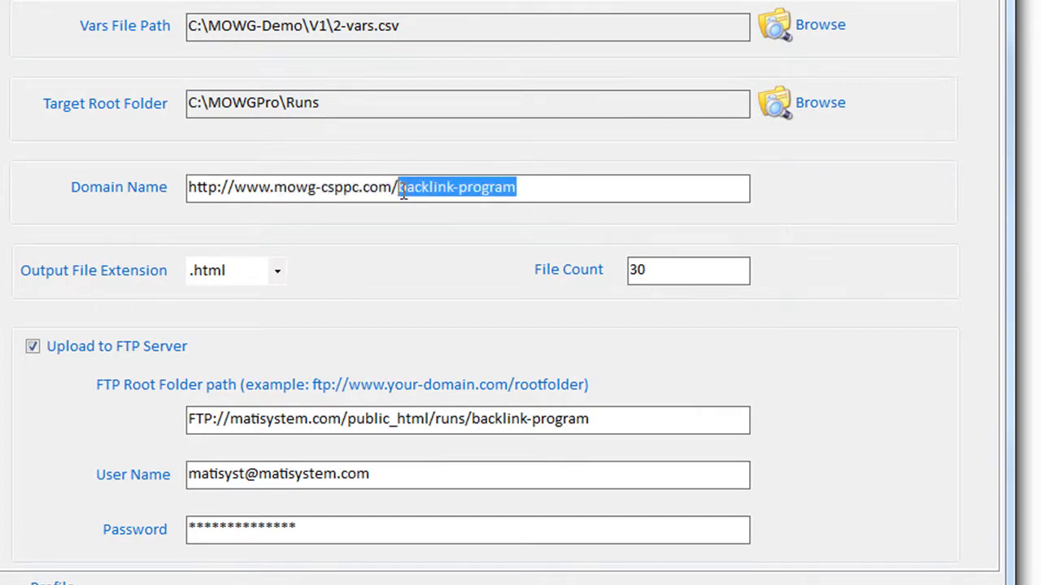
{"action": "left_click_drag", "start_coordinate": [231, 424], "coordinate": [592, 419]}
{"action": "left_click", "coordinate": [607, 418]}
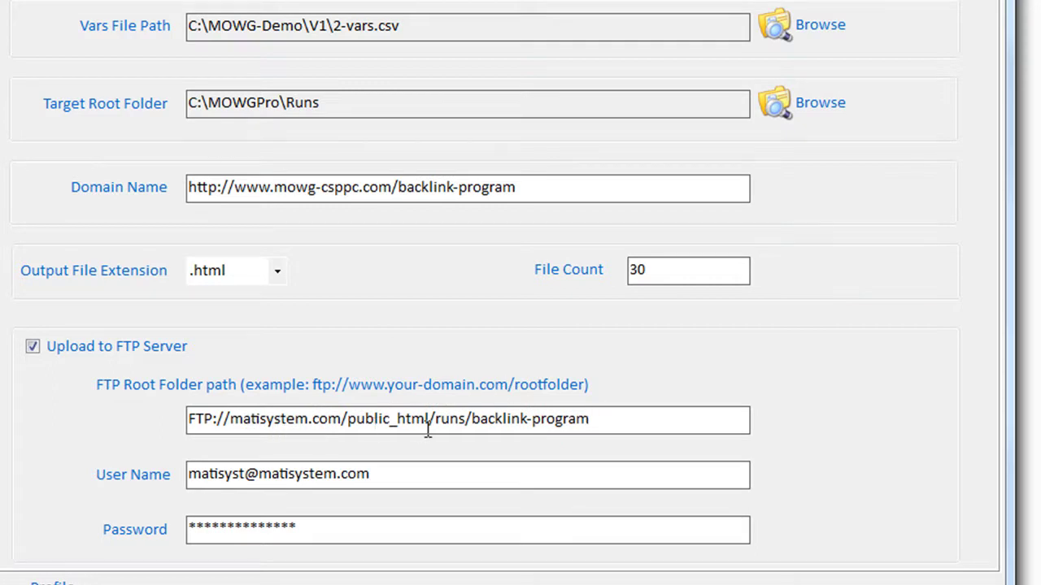
{"action": "left_click_drag", "start_coordinate": [275, 189], "coordinate": [394, 187]}
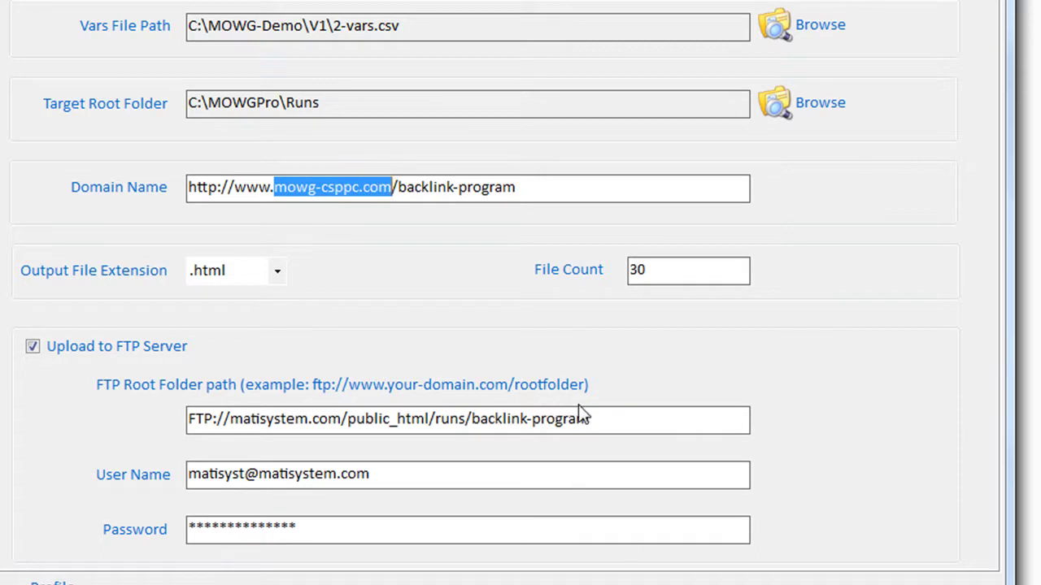
{"action": "left_click_drag", "start_coordinate": [600, 421], "coordinate": [474, 421]}
{"action": "left_click_drag", "start_coordinate": [517, 189], "coordinate": [398, 189]}
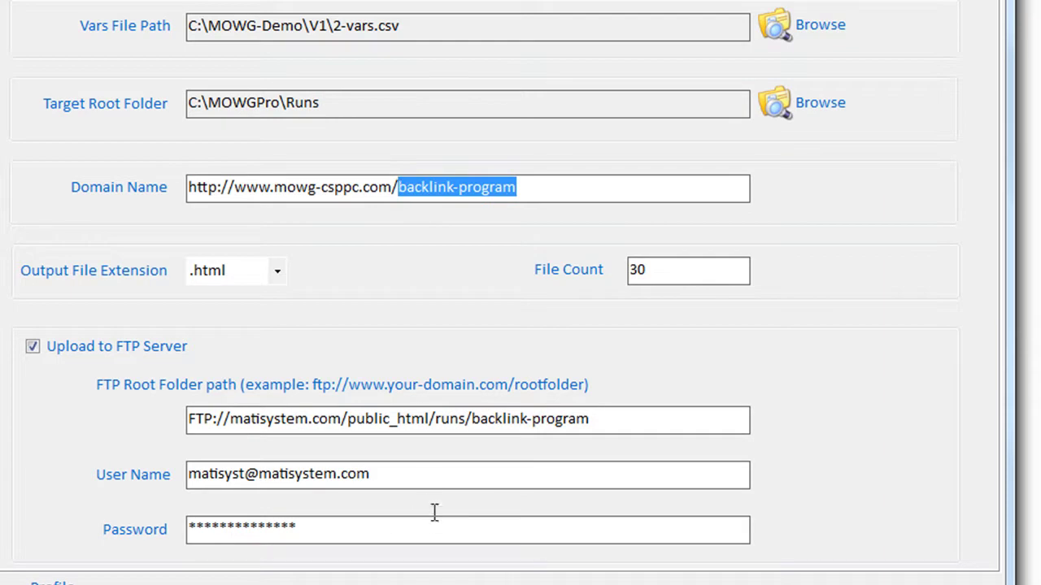
Check the FTP login fields and the File Count, and close MOWG Professional without saving the profile
{"action": "left_click", "coordinate": [424, 473]}
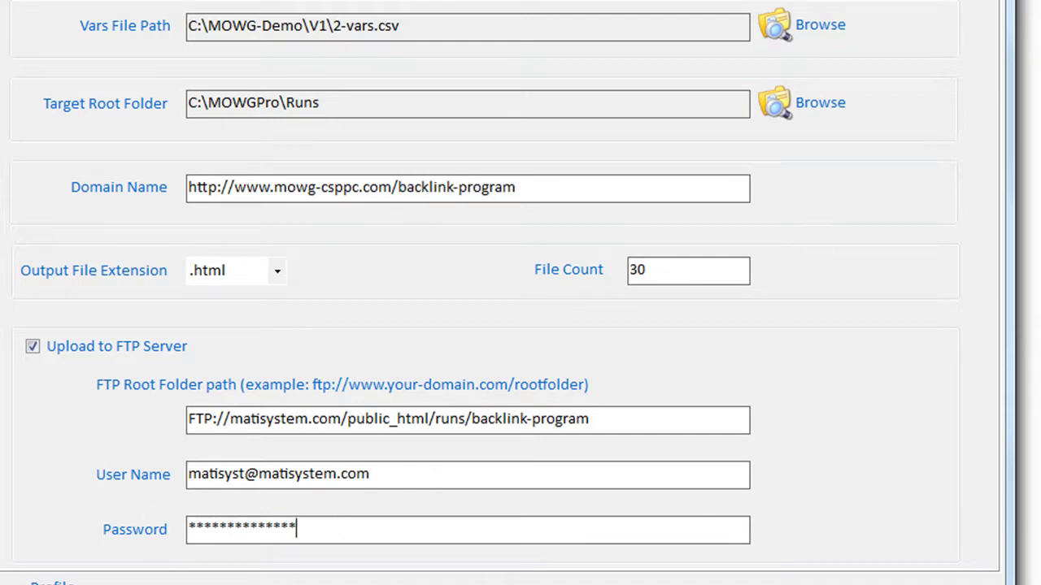
{"action": "left_click", "coordinate": [665, 270]}
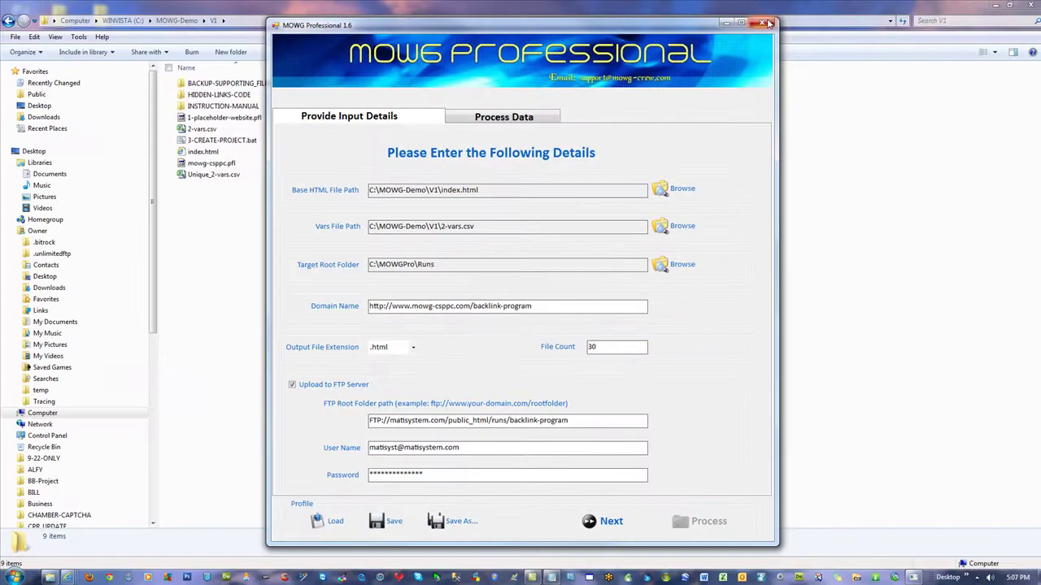
{"action": "left_click", "coordinate": [767, 23]}
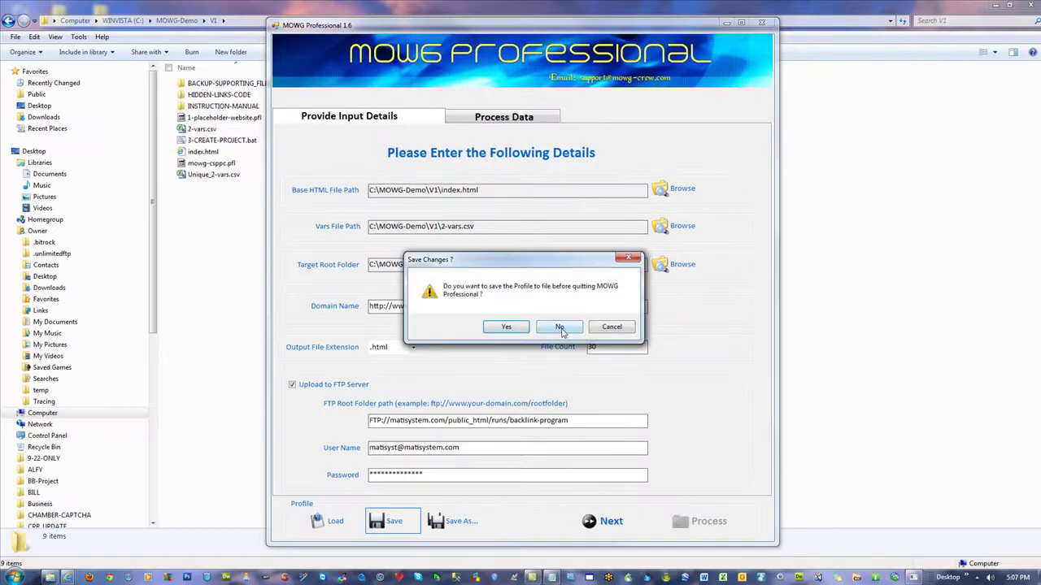
{"action": "left_click", "coordinate": [559, 327]}
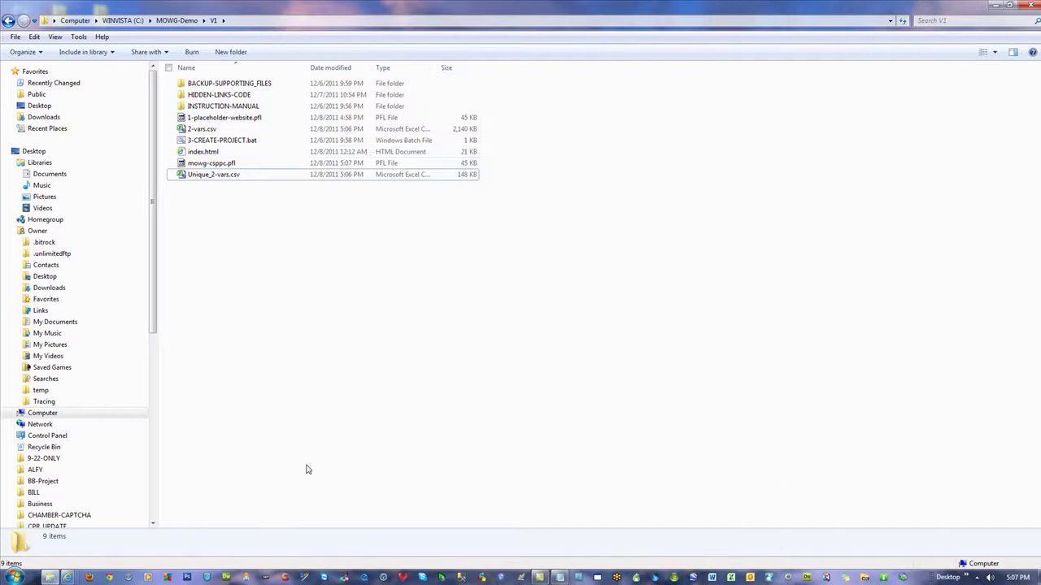
View the command inside 3-CREATE-PROJECT.bat in Notepad, checking its profile path, and close it
{"action": "right_click", "coordinate": [213, 143]}
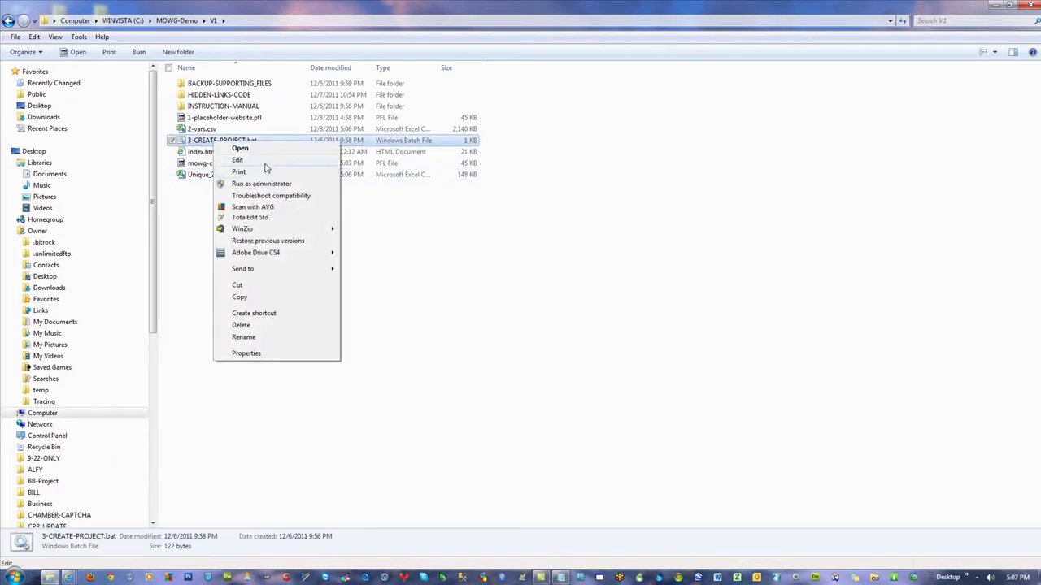
{"action": "left_click", "coordinate": [263, 161]}
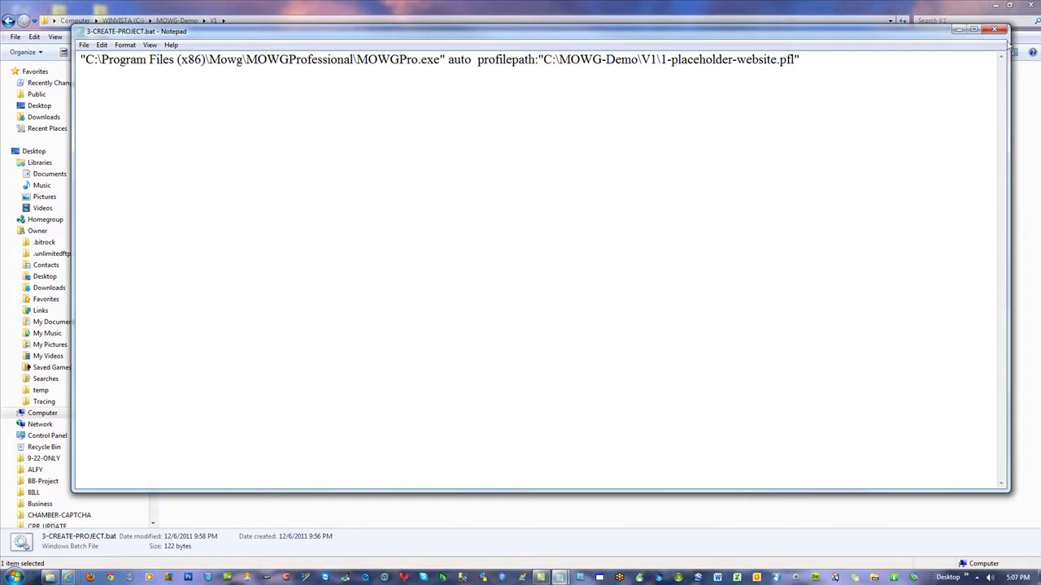
{"action": "left_click", "coordinate": [993, 30]}
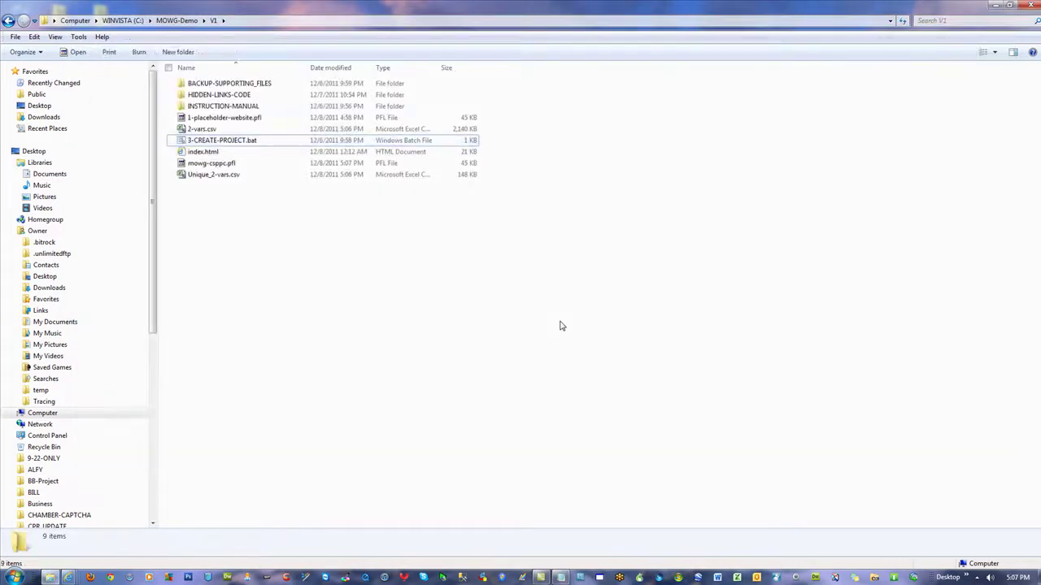
Reopen MOWG Professional, load the mowg-csppc.pfl profile and proceed to the data processing stage
{"action": "left_click", "coordinate": [213, 166]}
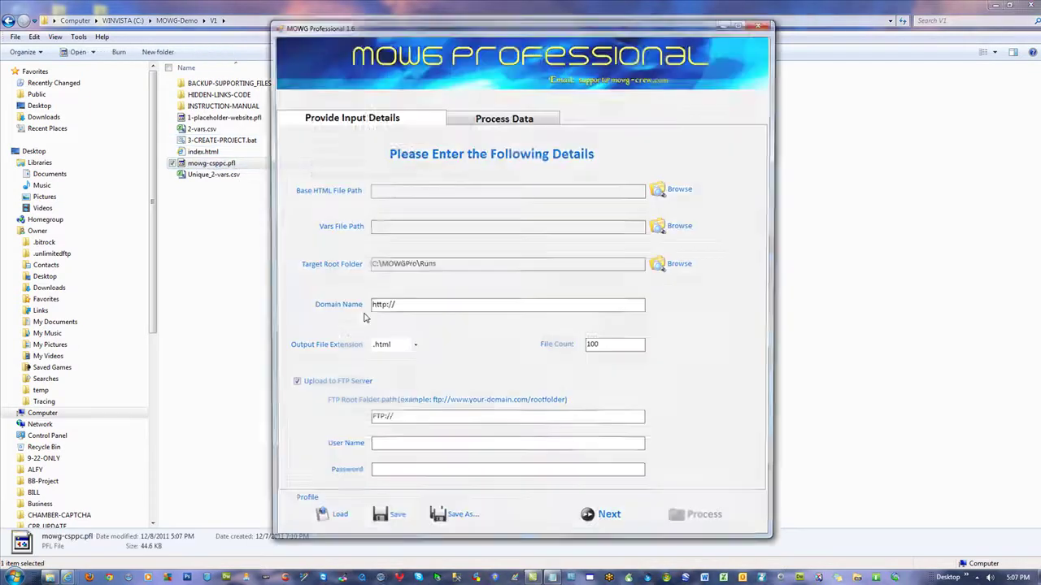
{"action": "left_click", "coordinate": [349, 524]}
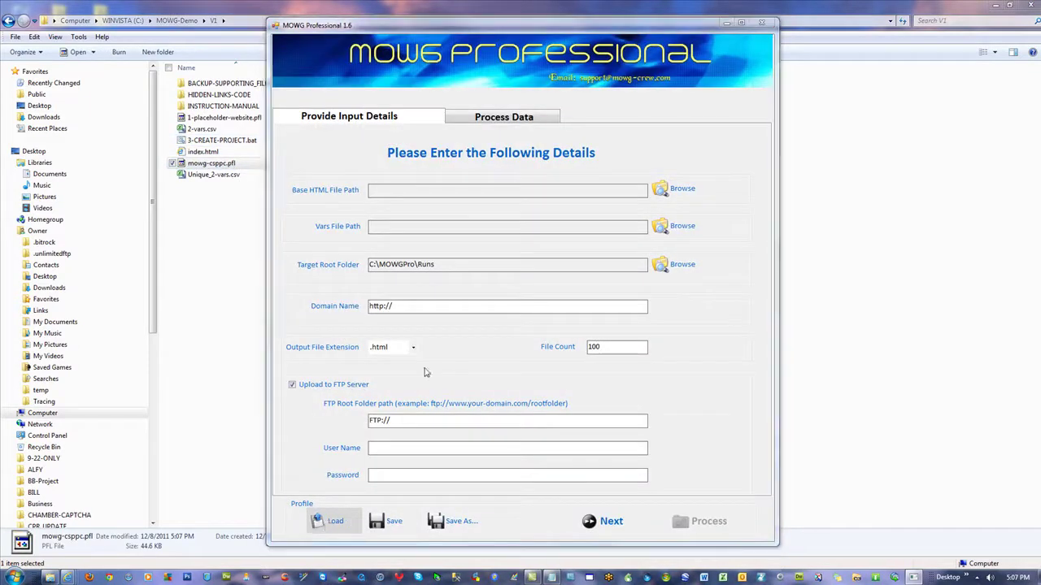
{"action": "double_click", "coordinate": [423, 159]}
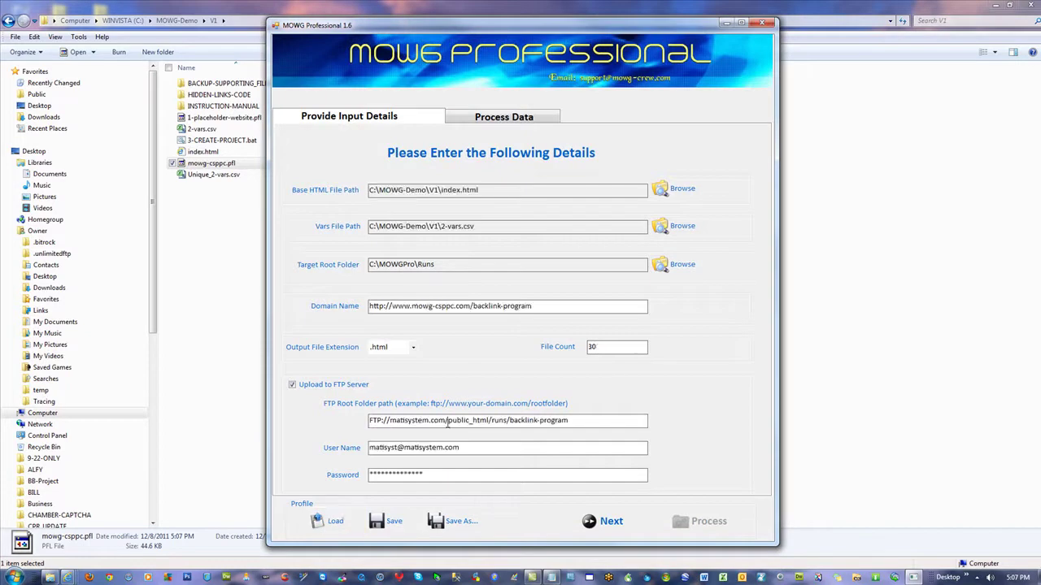
{"action": "left_click", "coordinate": [612, 522]}
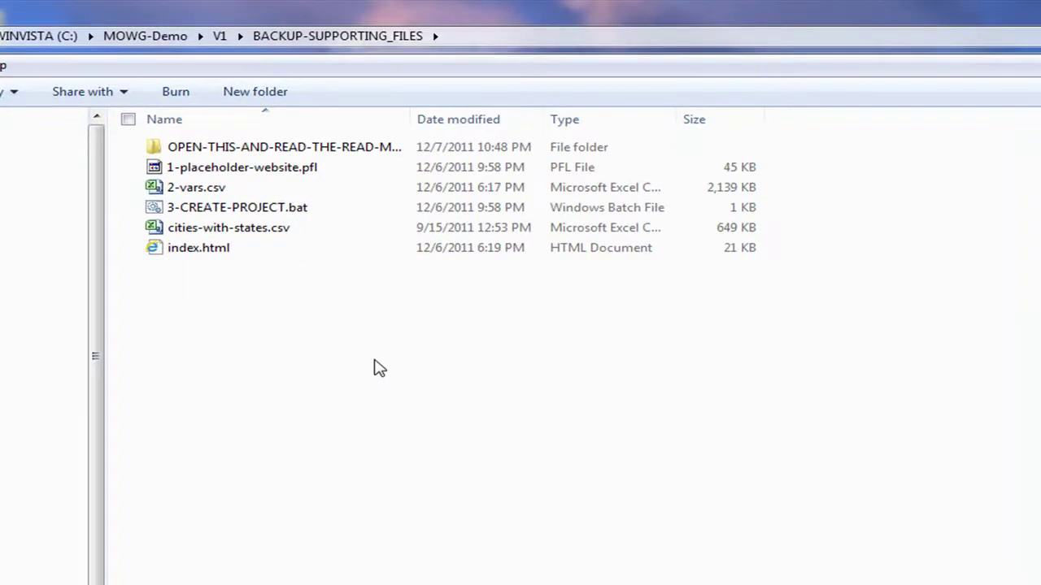
Open the read-me folder inside BACKUP-SUPPORTING_FILES
{"action": "double_click", "coordinate": [291, 151]}
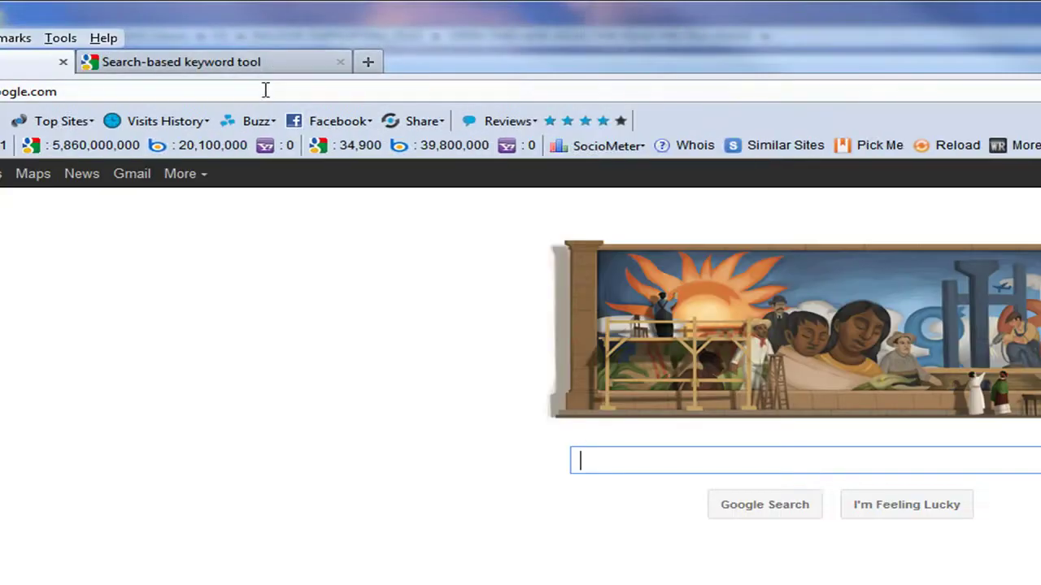
Switch to Firefox and visit mowg-csppc.com
{"action": "left_click", "coordinate": [265, 90]}
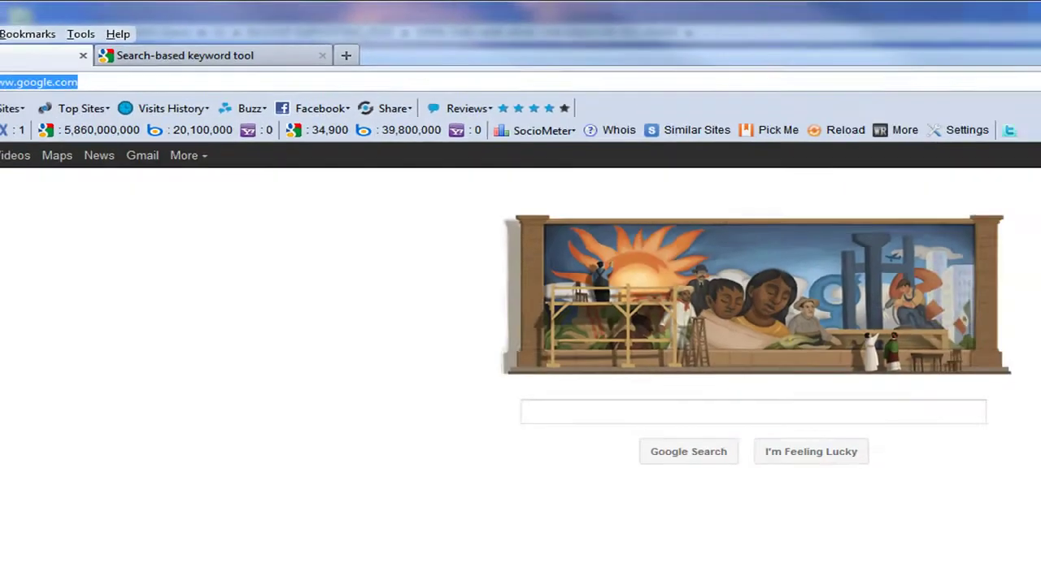
{"action": "type", "text": "mowg-"}
{"action": "type", "text": "cr"}
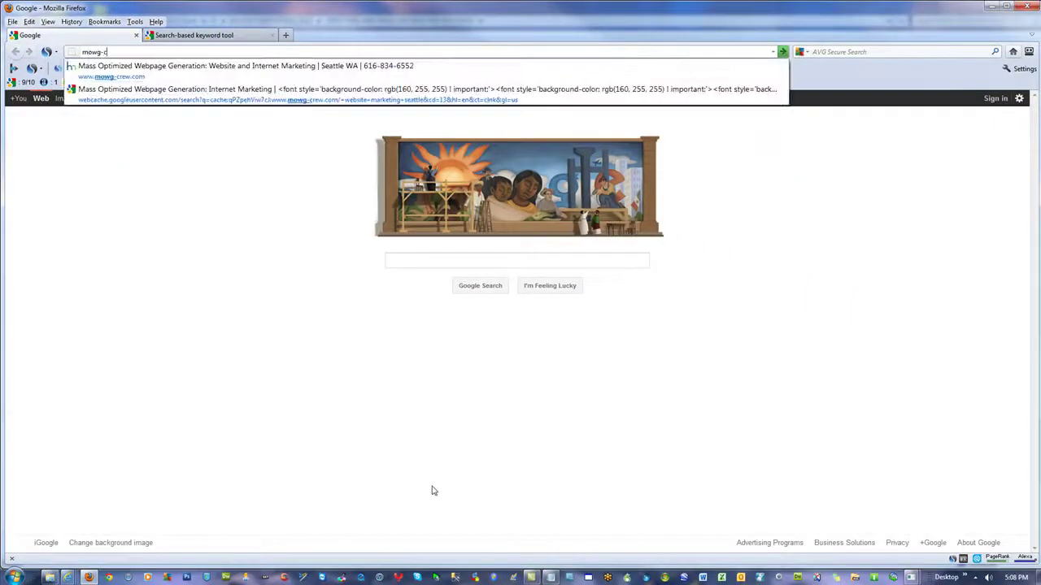
{"action": "type", "text": "pcc.com"}
{"action": "key", "text": "Return"}
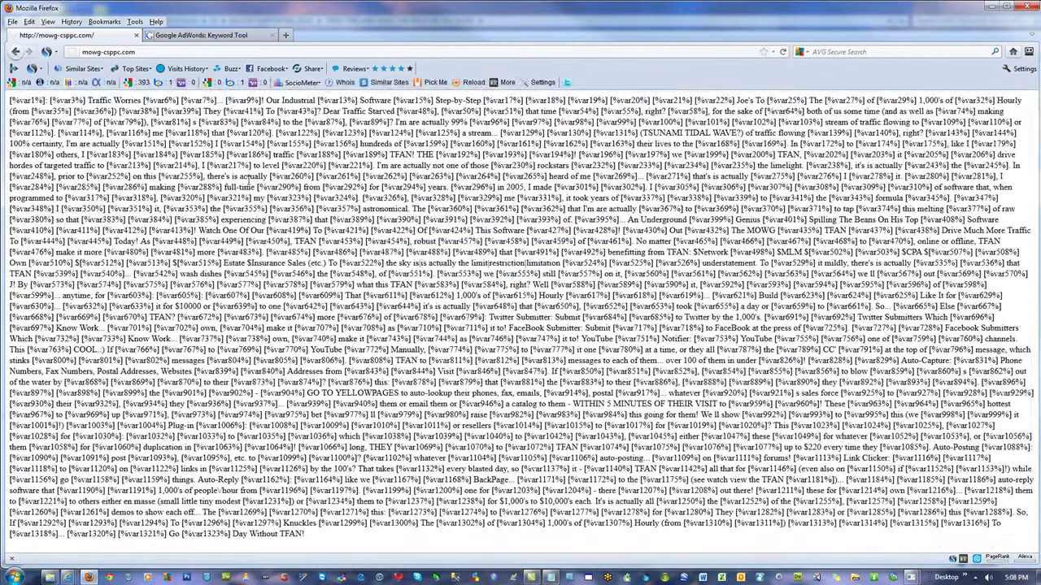
Try to visit mowg-csppc.com/backlink-software.com
{"action": "left_click", "coordinate": [154, 50]}
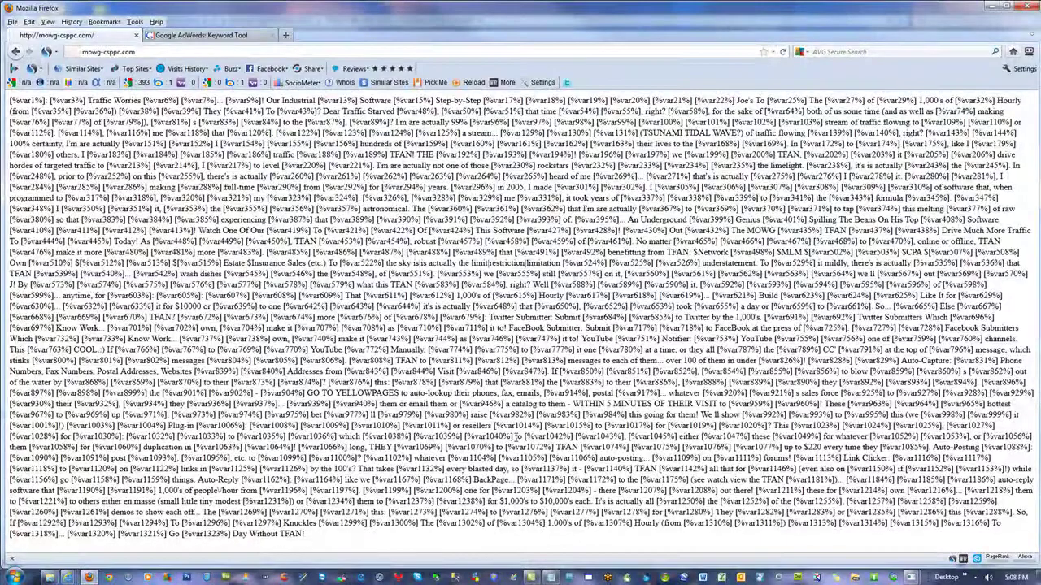
{"action": "type", "text": "backlink-software.com"}
{"action": "key", "text": "Return"}
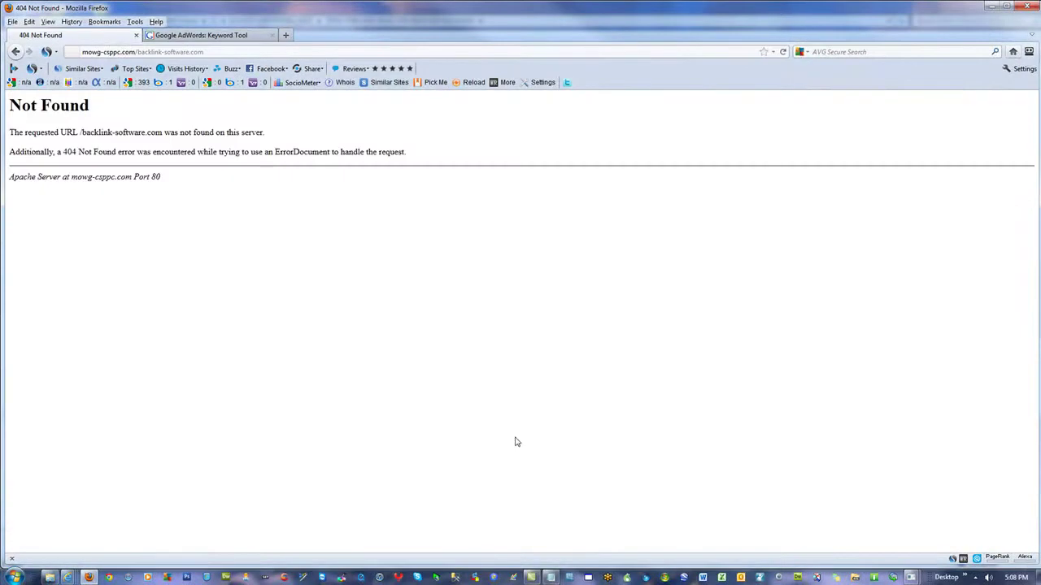
Remove the .com ending from the address and visit mowg-csppc.com/backlink-software
{"action": "double_click", "coordinate": [195, 52]}
{"action": "key", "text": "BackSpace"}
{"action": "key", "text": "BackSpace"}
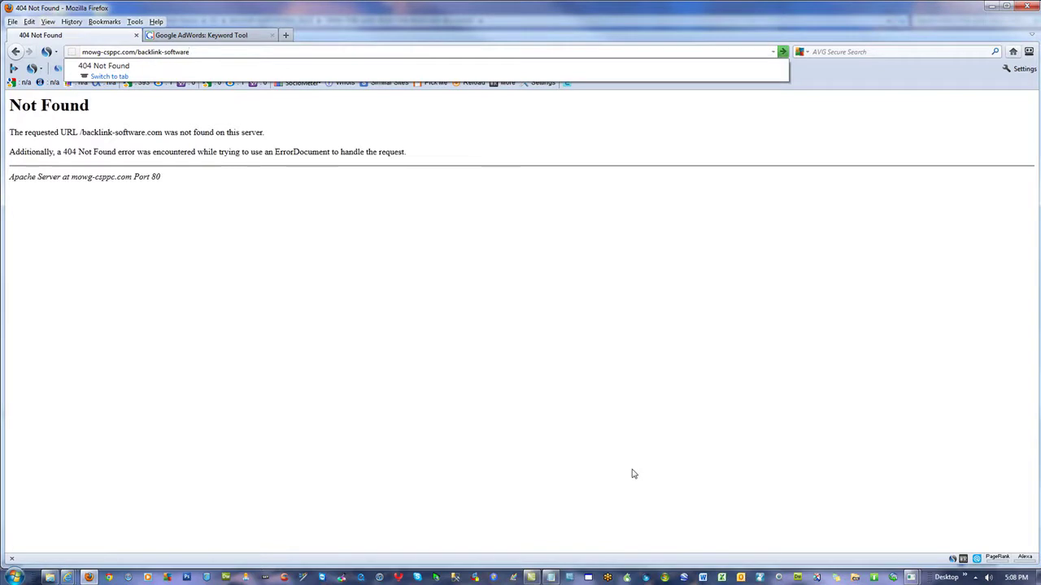
{"action": "key", "text": "Return"}
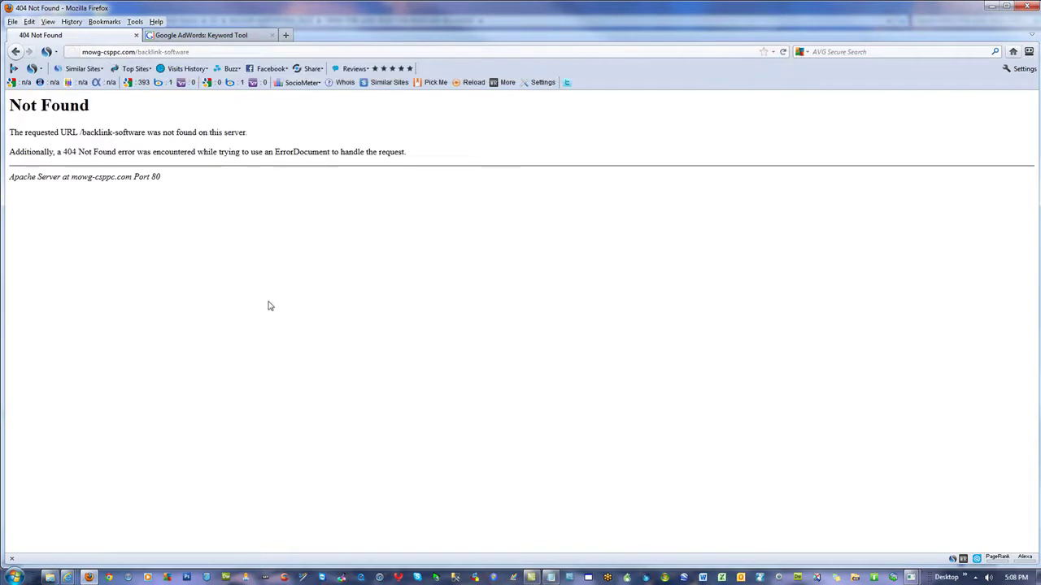
Switch to MOWG Professional, dismiss the processing report and return to the input details to check the domain path
{"action": "key", "text": "alt+Tab"}
{"action": "key", "text": "alt+Tab"}
{"action": "mouse_move", "coordinate": [911, 575]}
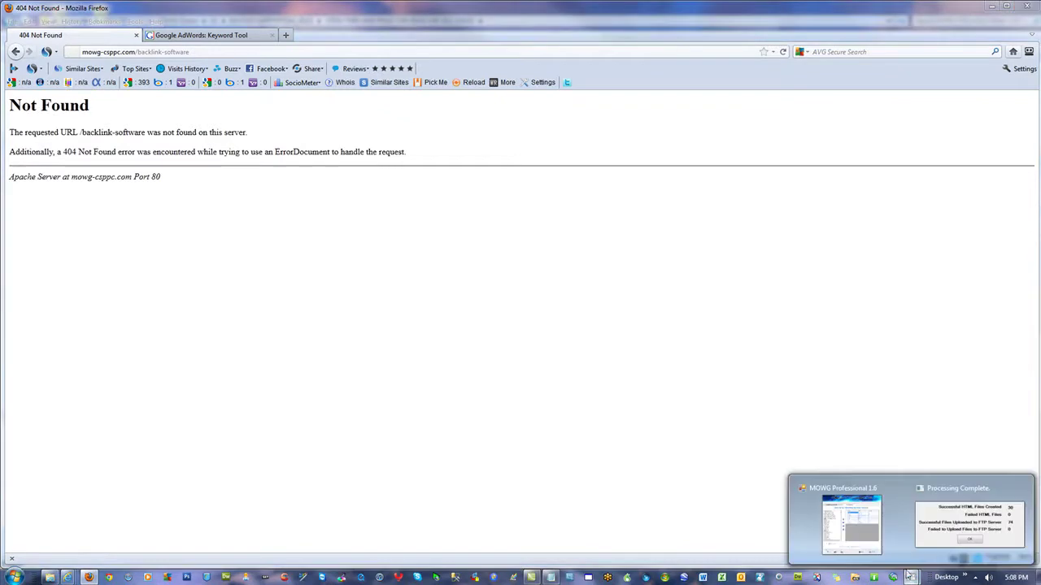
{"action": "left_click", "coordinate": [857, 549]}
{"action": "left_click", "coordinate": [522, 317]}
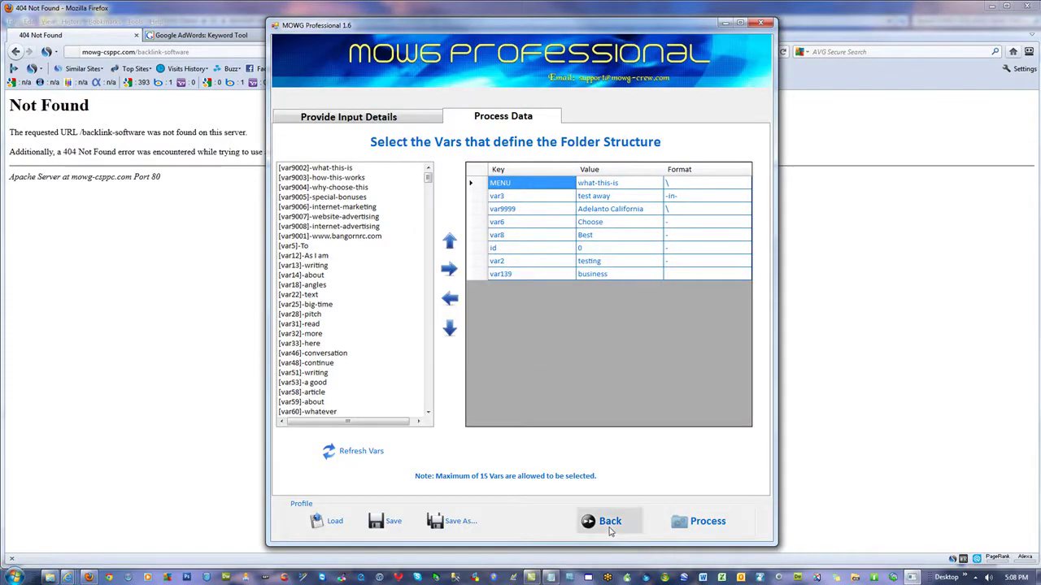
{"action": "left_click", "coordinate": [608, 521]}
Visit mowg-csppc.com/backlink-program in Firefox and look through the whole uploaded page
{"action": "left_click", "coordinate": [177, 52]}
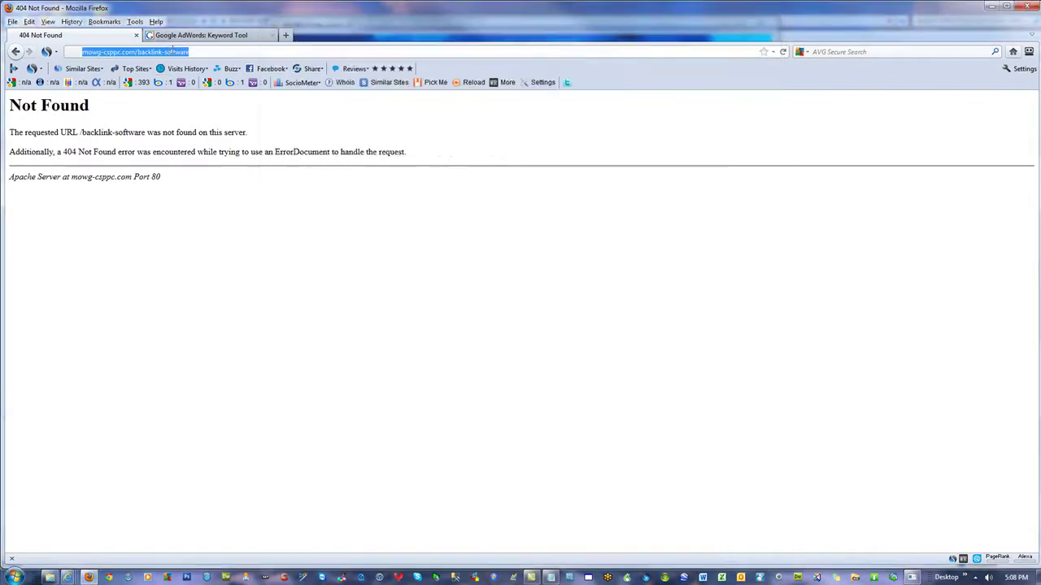
{"action": "mouse_move", "coordinate": [177, 52]}
{"action": "left_mouse_down"}
{"action": "mouse_move", "coordinate": [219, 52]}
{"action": "mouse_move", "coordinate": [190, 52]}
{"action": "left_mouse_up"}
{"action": "left_click", "coordinate": [170, 52]}
{"action": "type", "text": "program"}
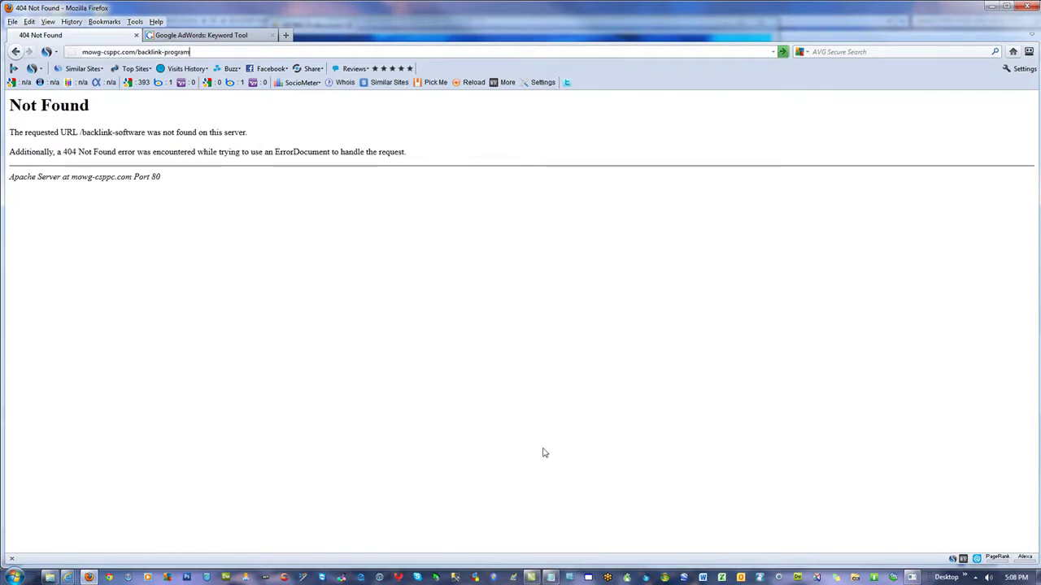
{"action": "key", "text": "Return"}
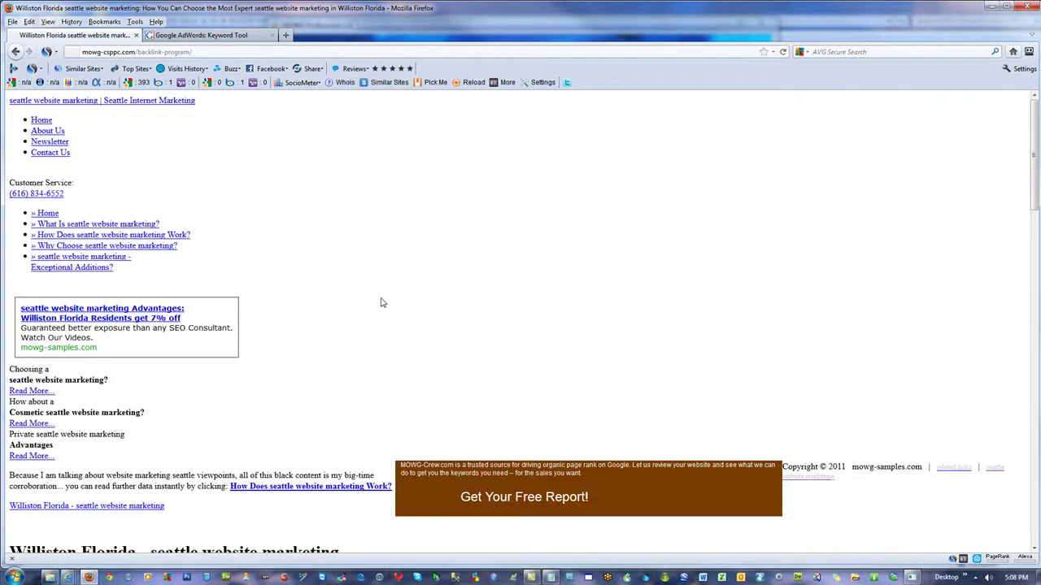
{"action": "scroll", "coordinate": [381, 301], "scroll_direction": "down", "scroll_amount": 20}
{"action": "scroll", "coordinate": [396, 361], "scroll_direction": "up", "scroll_amount": 15}
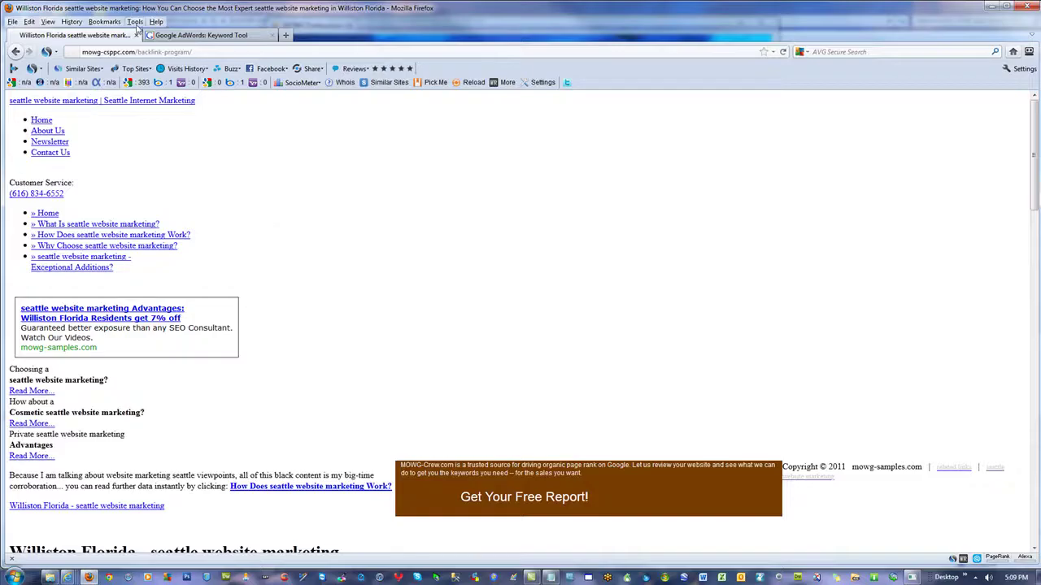
Open FireFTP in Firefox and connect to the MOWG-CSPPC account
{"action": "left_click", "coordinate": [135, 23]}
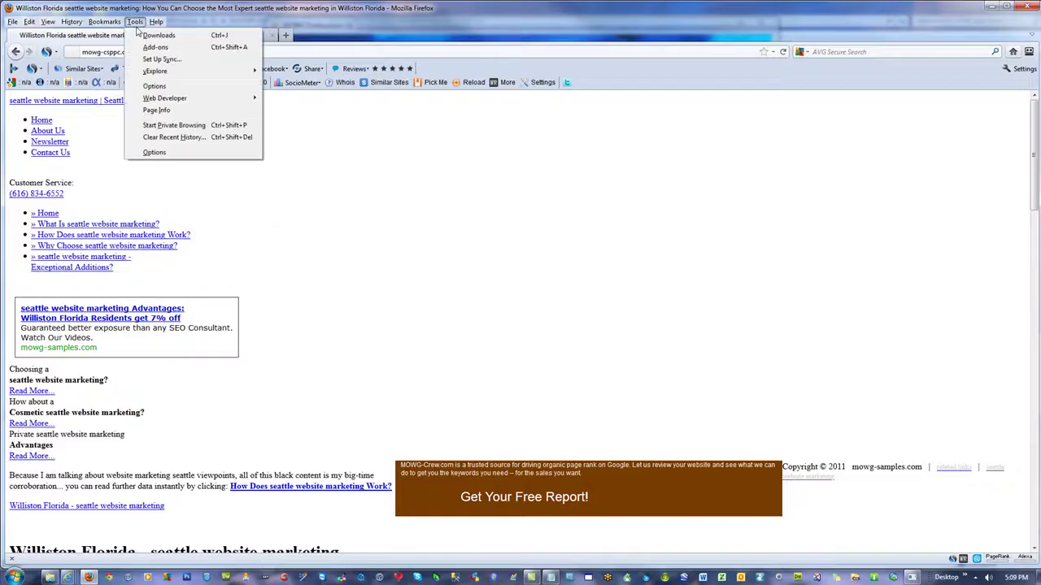
{"action": "mouse_move", "coordinate": [201, 100]}
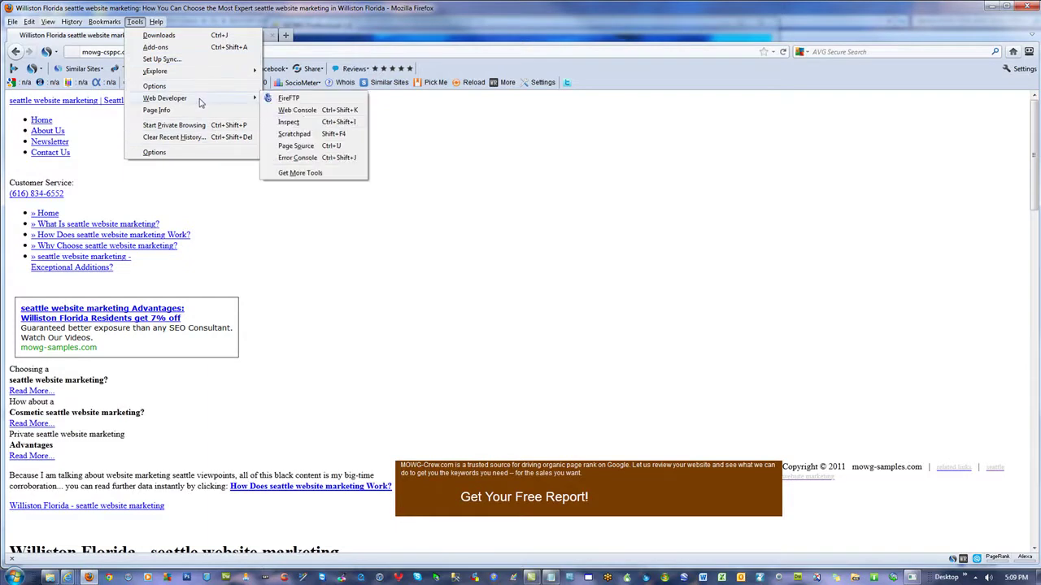
{"action": "left_click", "coordinate": [306, 100]}
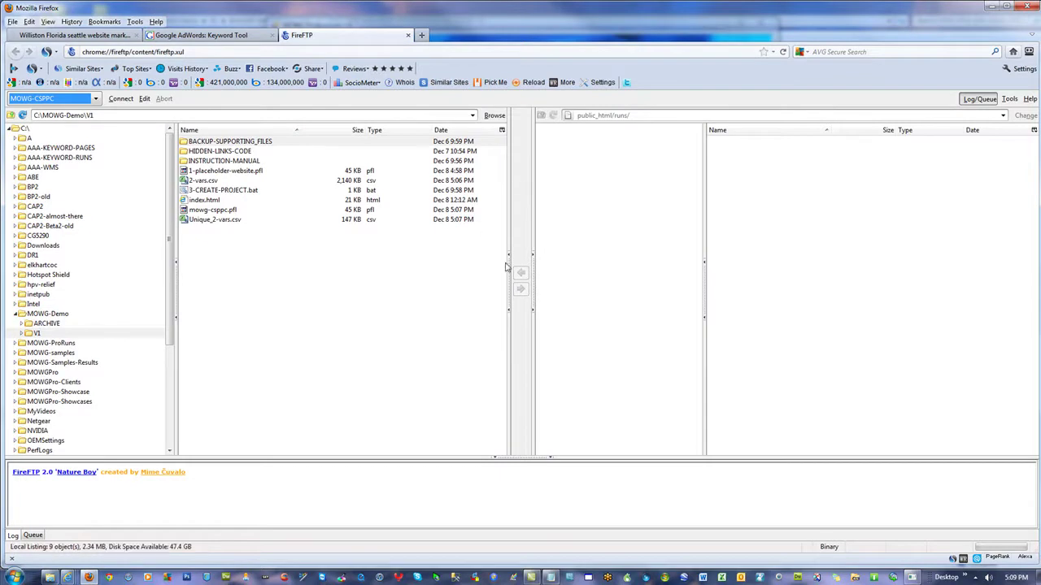
{"action": "double_click", "coordinate": [213, 142]}
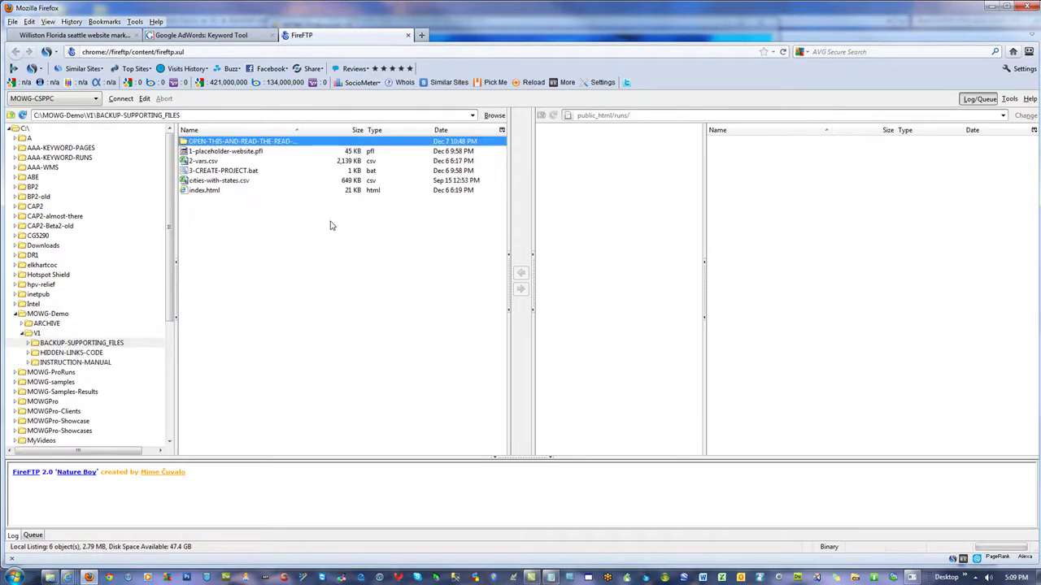
{"action": "double_click", "coordinate": [236, 142]}
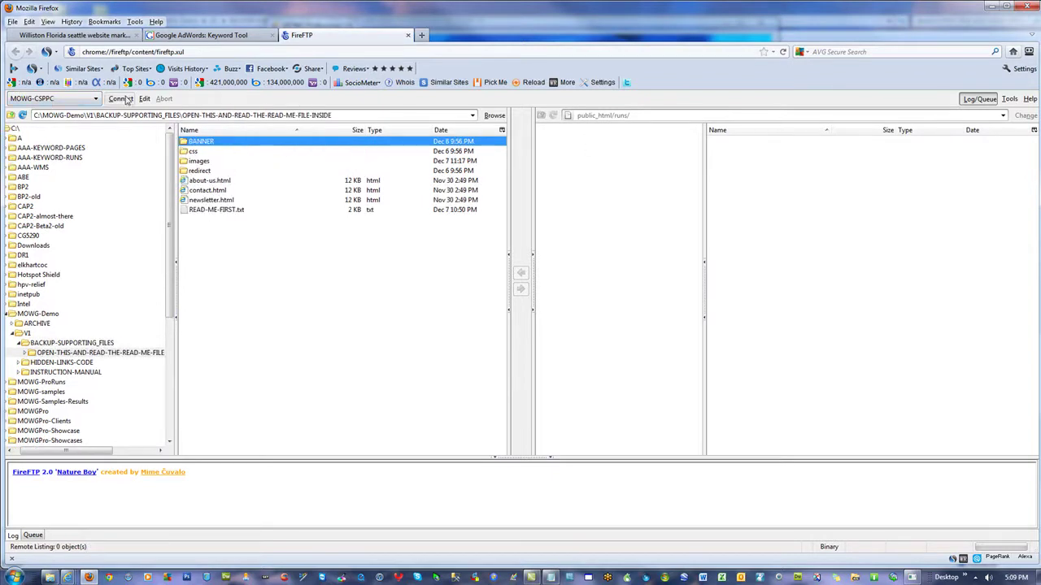
{"action": "left_click", "coordinate": [95, 99]}
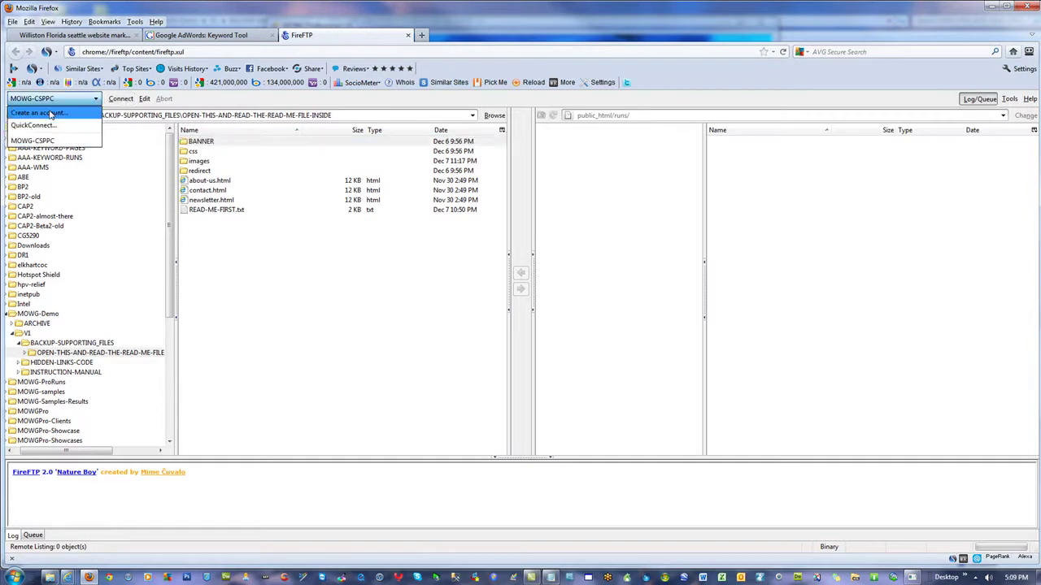
{"action": "left_click", "coordinate": [120, 99]}
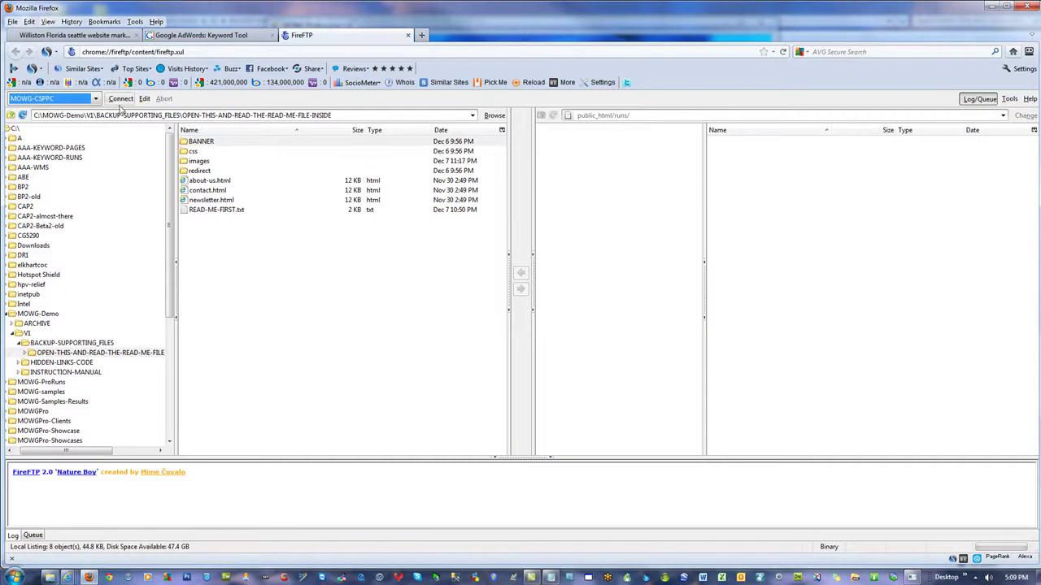
{"action": "left_click", "coordinate": [120, 99]}
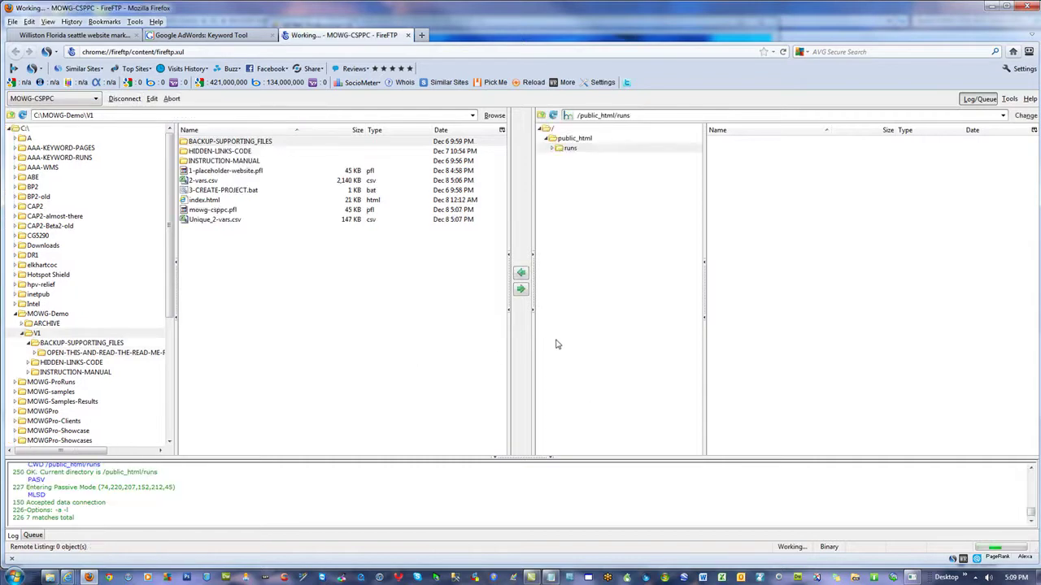
Open the local OPEN-THIS-AND-READ-THE-READ-ME-FILE-INSIDE folder within BACKUP-SUPPORTING_FILES, with the server's /public_html/runs folder as upload target
{"action": "double_click", "coordinate": [227, 143]}
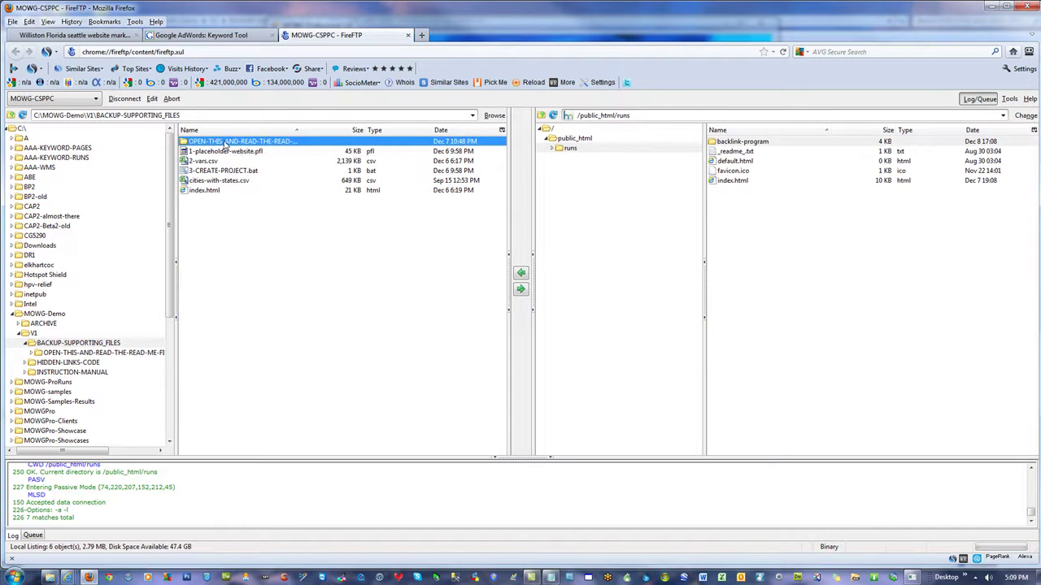
{"action": "double_click", "coordinate": [225, 143]}
{"action": "left_click", "coordinate": [738, 142]}
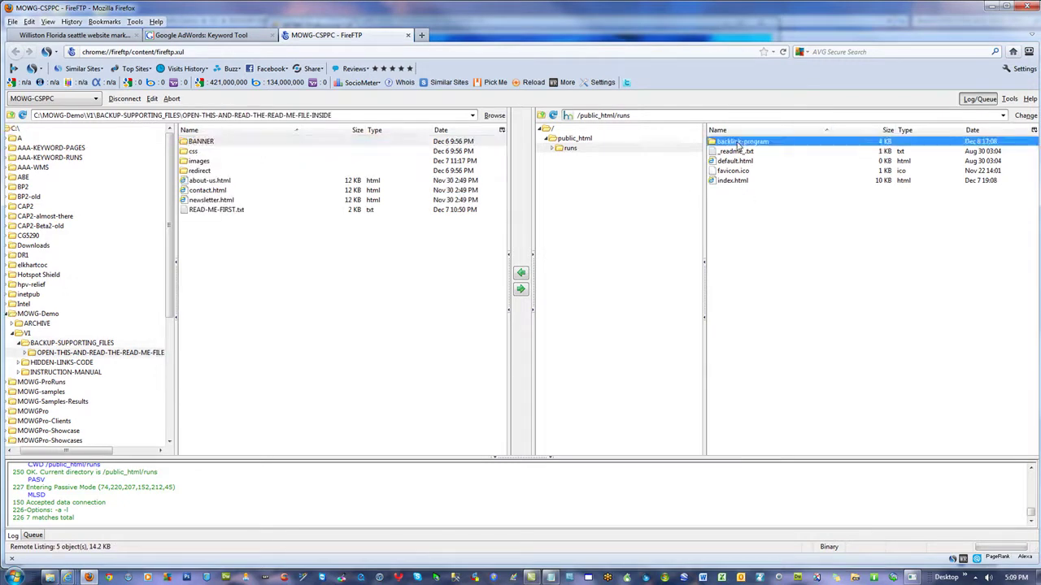
{"action": "left_click", "coordinate": [568, 149]}
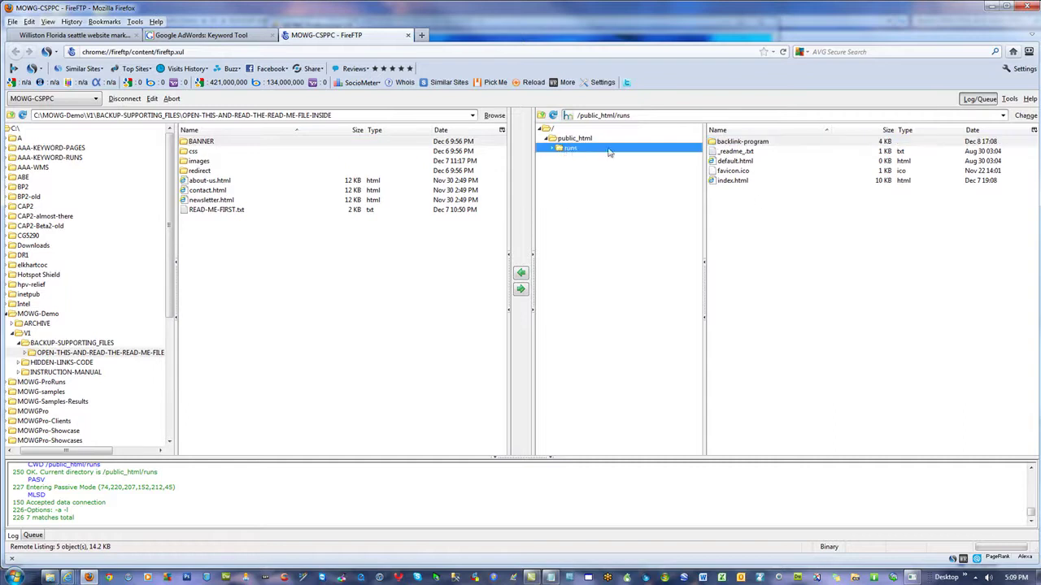
Upload the BANNER, css, images and redirect folders plus about-us.html, contact.html and newsletter.html to /public_html/runs
{"action": "left_click", "coordinate": [200, 141]}
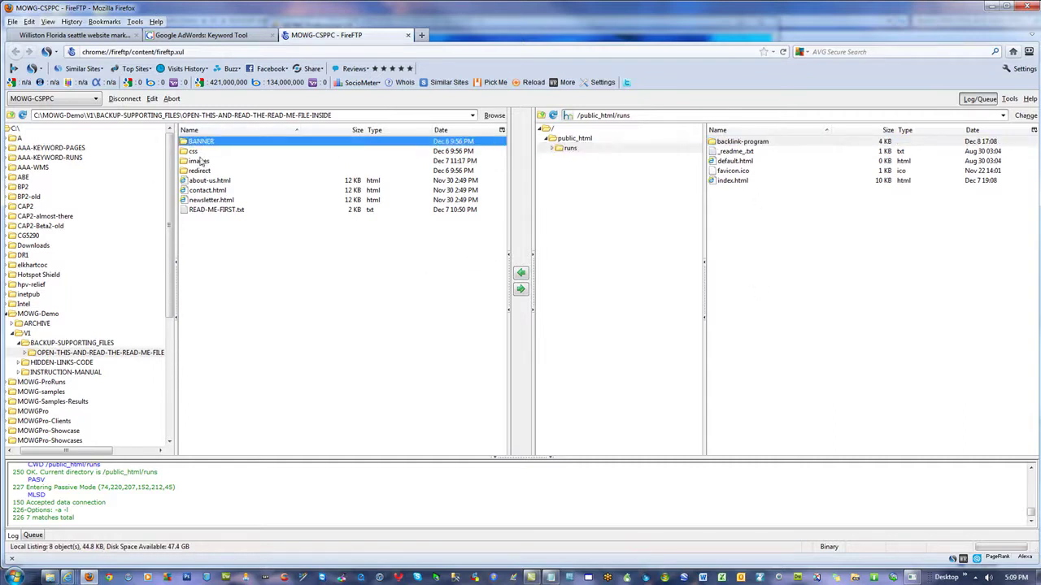
{"action": "left_click", "coordinate": [211, 201], "text": "shift"}
{"action": "right_click", "coordinate": [287, 185]}
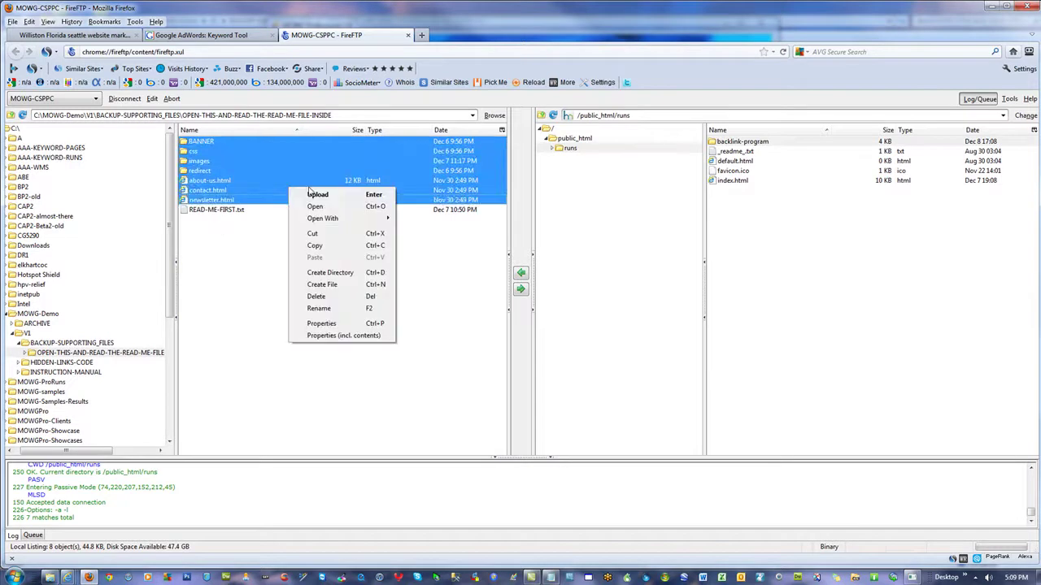
{"action": "left_click", "coordinate": [332, 192]}
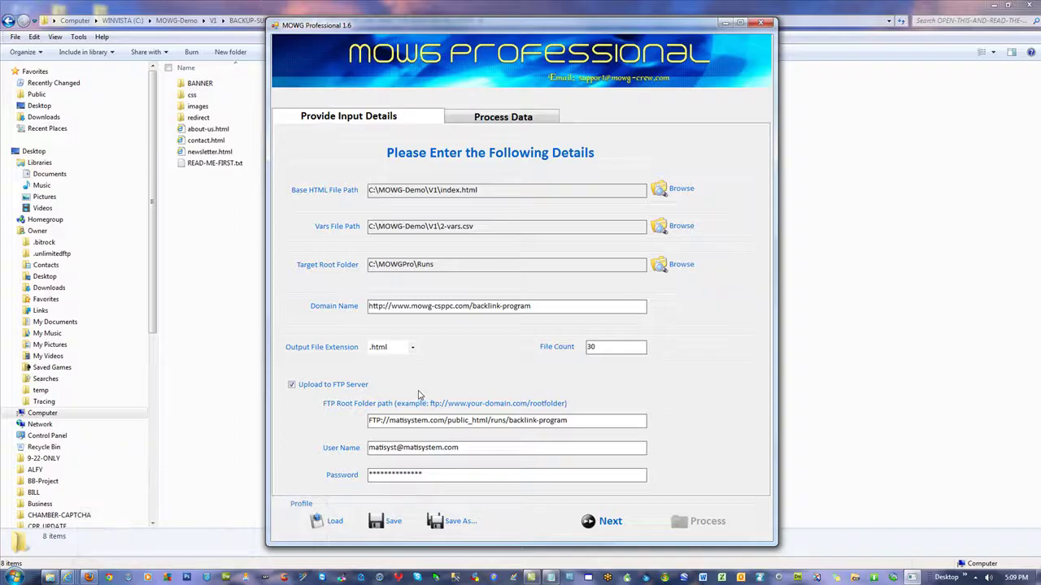
Select the File Count value in MOWG Professional, then close the program
{"action": "left_click_drag", "start_coordinate": [620, 347], "coordinate": [569, 350]}
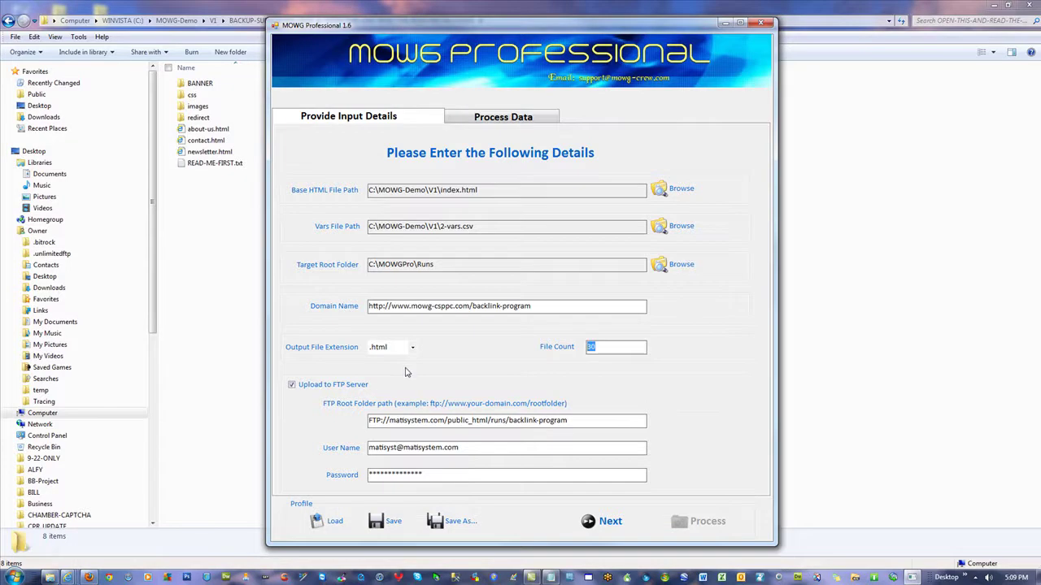
{"action": "left_click", "coordinate": [761, 22]}
{"action": "left_click", "coordinate": [505, 327]}
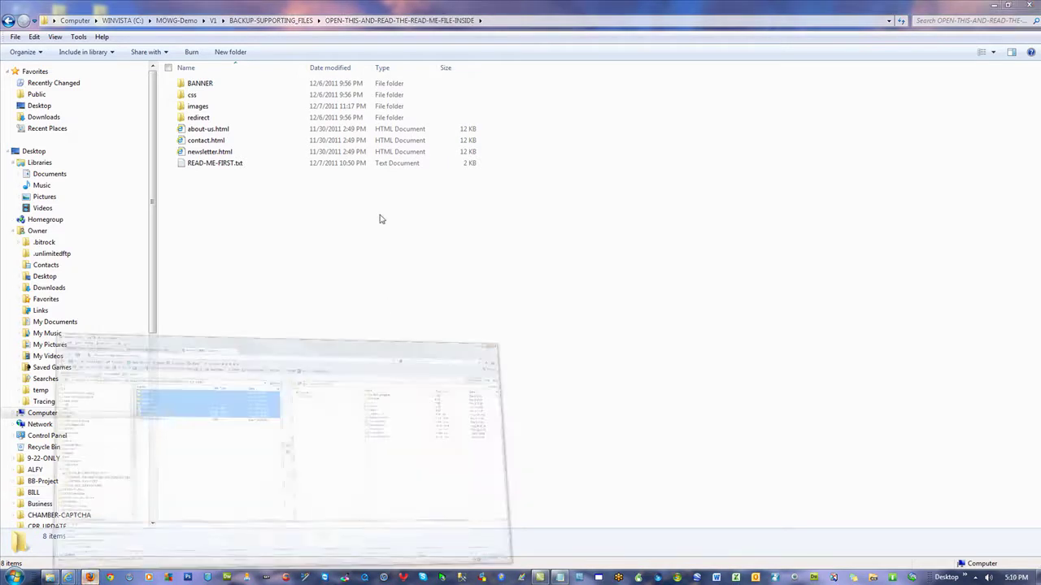
Reload the backlink-program page in Firefox, look through it and open the seattle website marketing link in its footer
{"action": "key", "text": "alt+Tab"}
{"action": "left_click", "coordinate": [96, 38]}
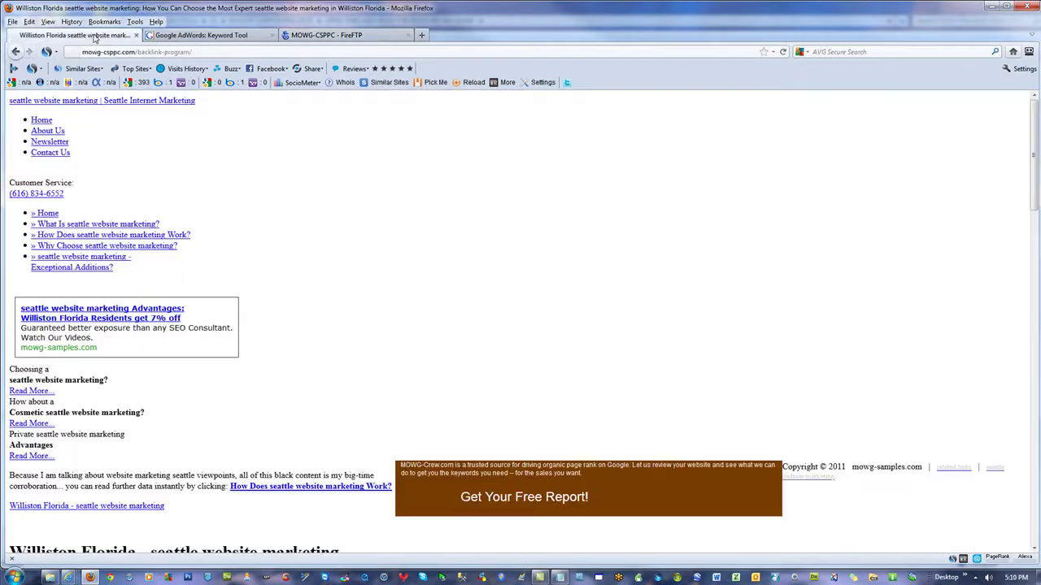
{"action": "left_click", "coordinate": [783, 52]}
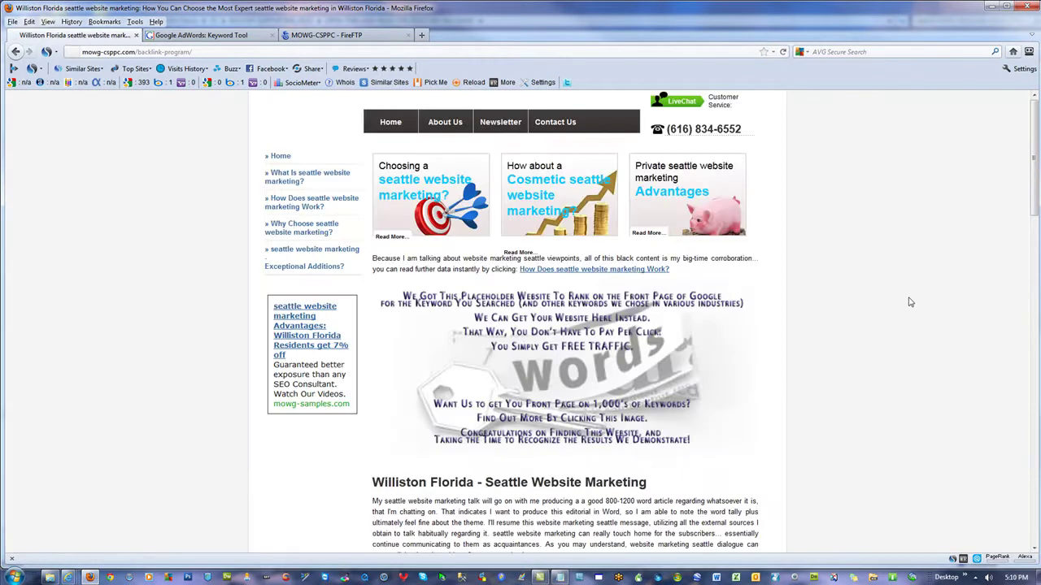
{"action": "scroll", "coordinate": [901, 297], "scroll_direction": "down", "scroll_amount": 10}
{"action": "scroll", "coordinate": [901, 297], "scroll_direction": "down", "scroll_amount": 9}
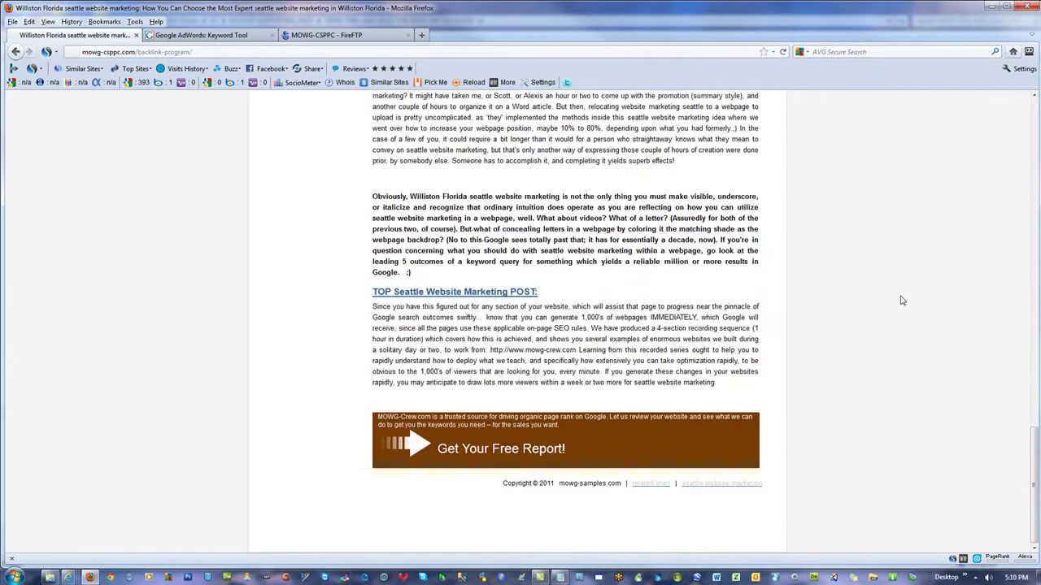
{"action": "left_click", "coordinate": [727, 485]}
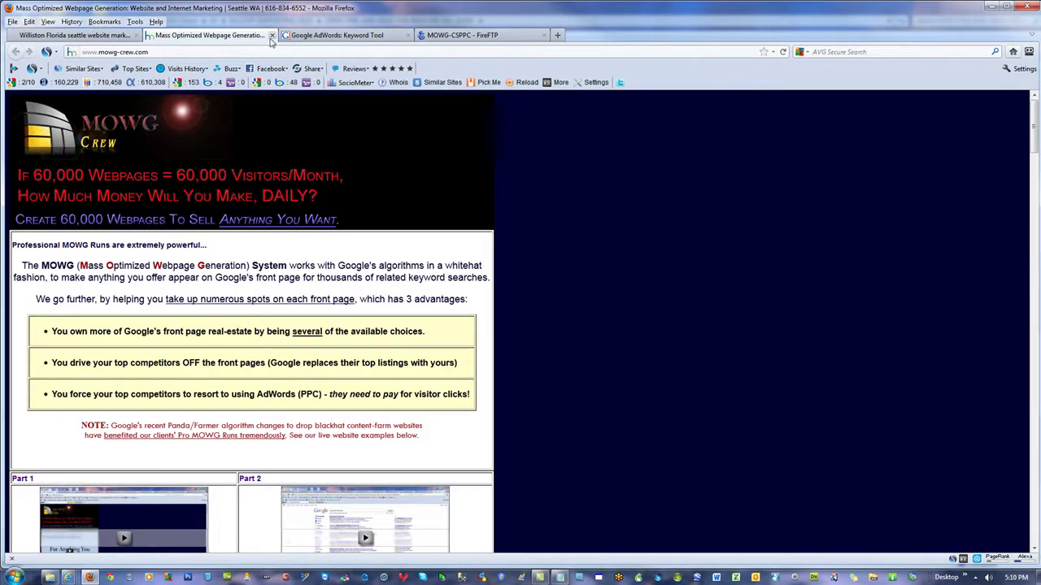
Close the mowg-crew.com, backlink-program and Keyword Tool pages, then close Firefox
{"action": "left_click", "coordinate": [272, 36]}
{"action": "key", "text": "ctrl+w"}
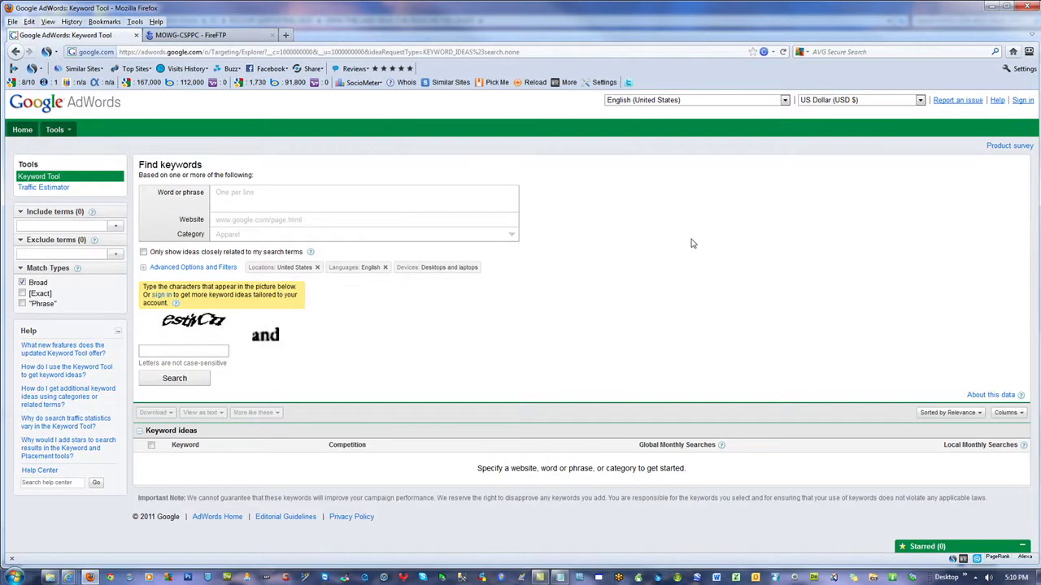
{"action": "left_click", "coordinate": [136, 35]}
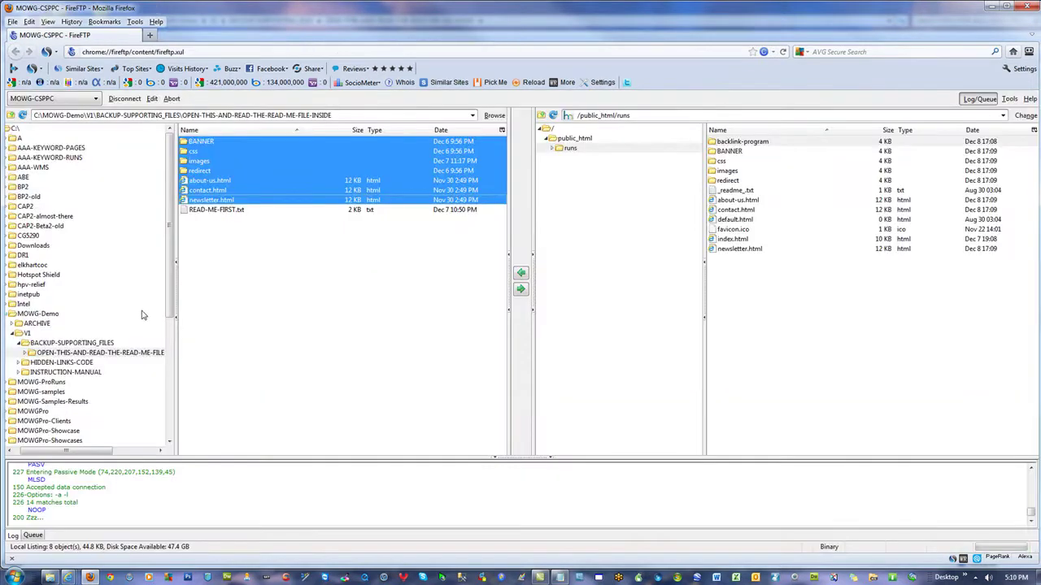
{"action": "left_click", "coordinate": [1026, 8]}
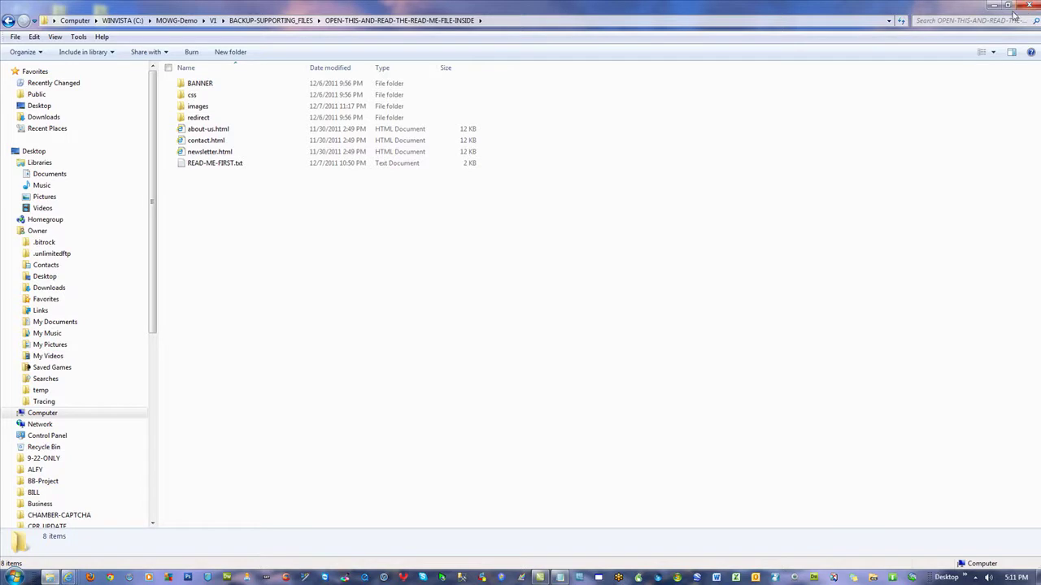
Go back up through BACKUP-SUPPORTING_FILES to the MOWG-Demo V1 folder in Windows Explorer
{"action": "left_click", "coordinate": [265, 21]}
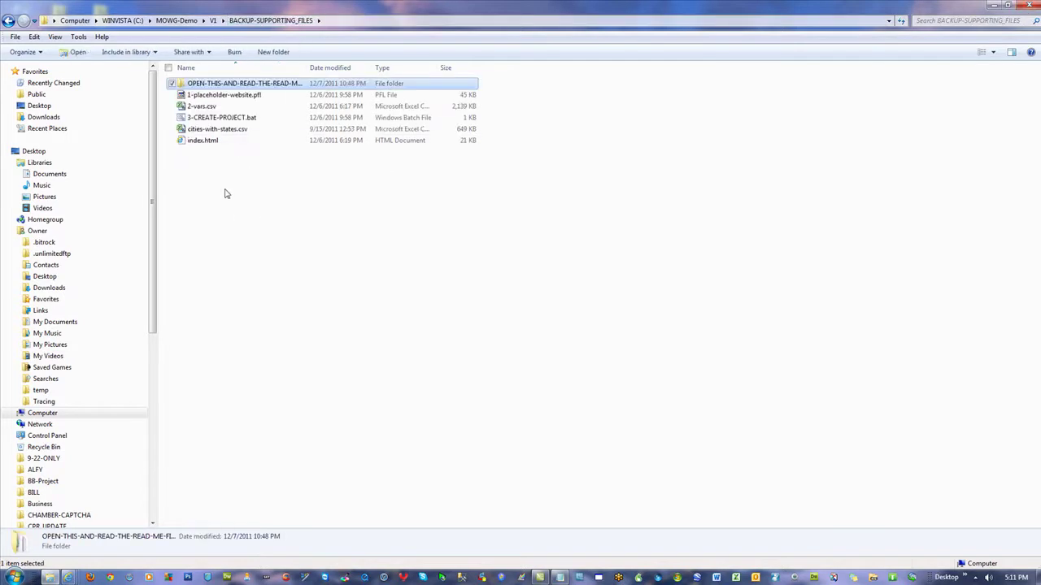
{"action": "left_click", "coordinate": [213, 21]}
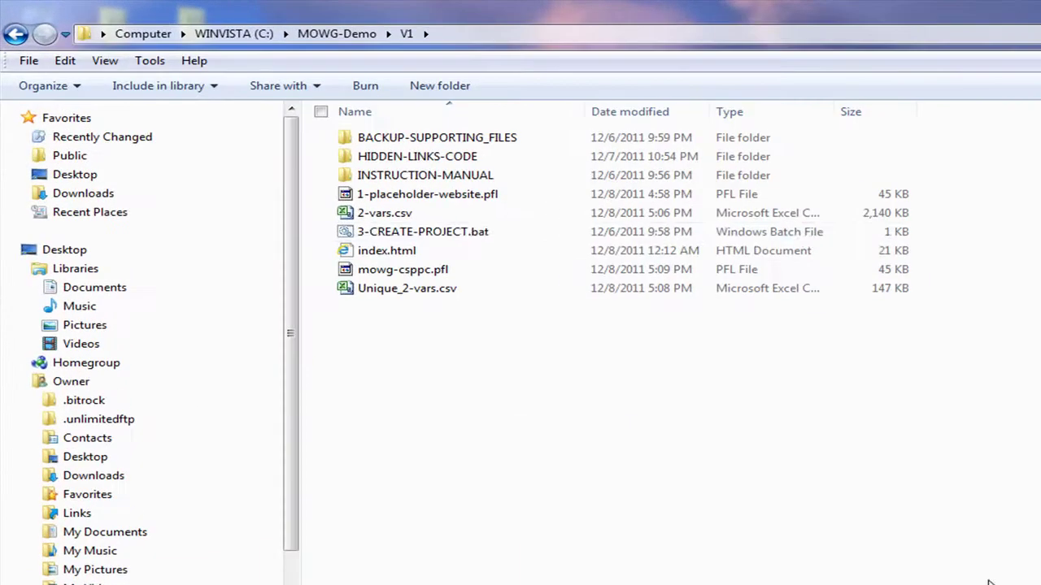
{"action": "mouse_move", "coordinate": [424, 157]}
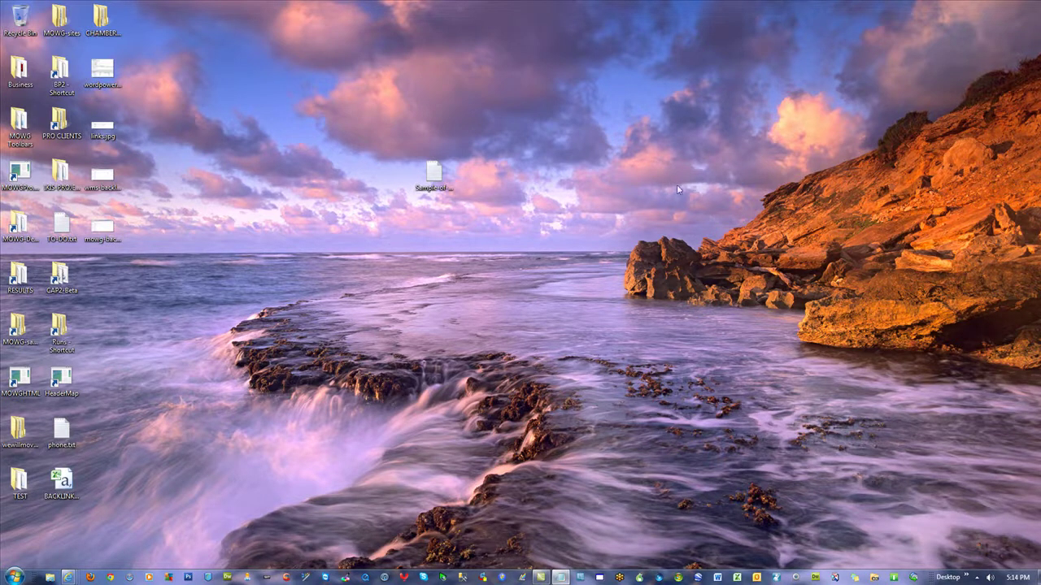
View the wms backlink image from the desktop, then open the V1 folder inside MOWG-Demo
{"action": "double_click", "coordinate": [101, 174]}
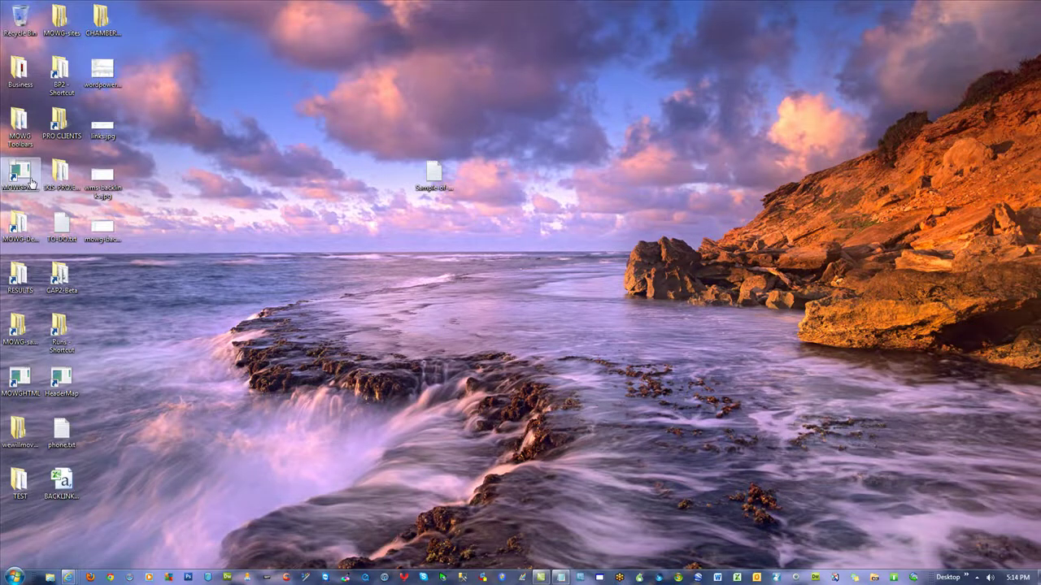
{"action": "double_click", "coordinate": [18, 226]}
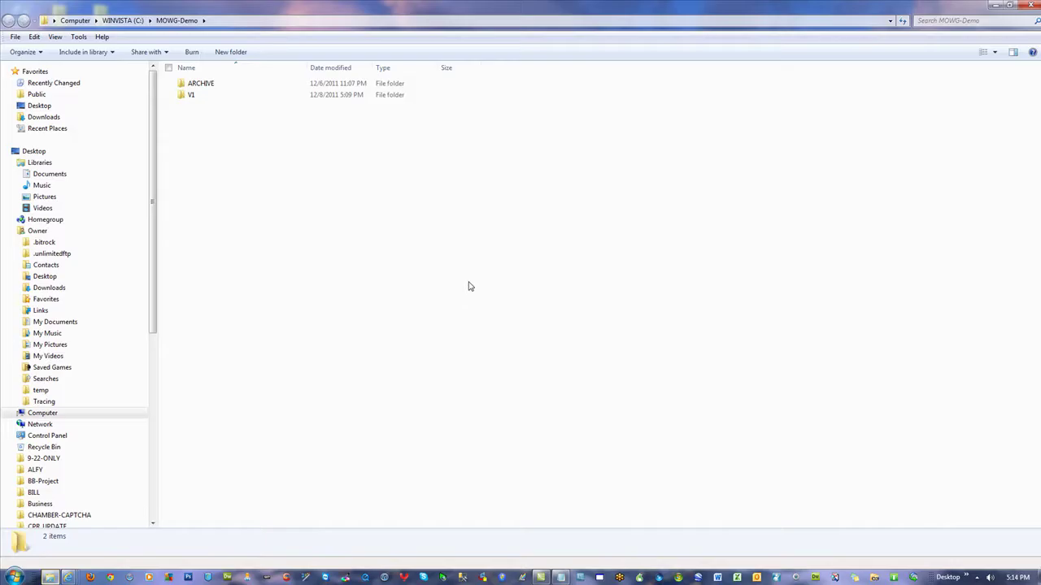
{"action": "double_click", "coordinate": [191, 94]}
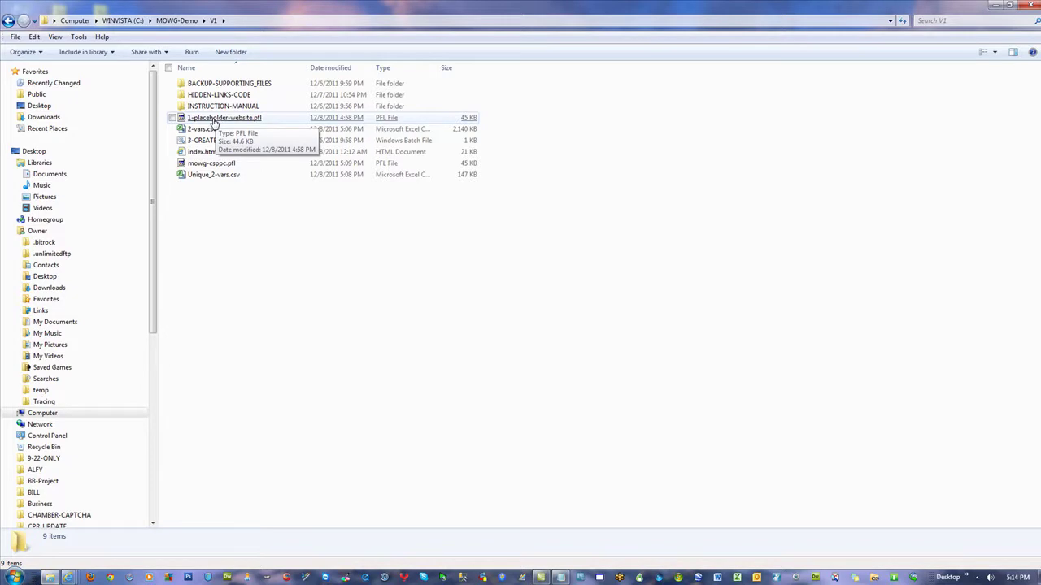
Close the V1 folder window and switch to the website-marketing-solutions.com page in Internet Explorer
{"action": "left_click", "coordinate": [1031, 5]}
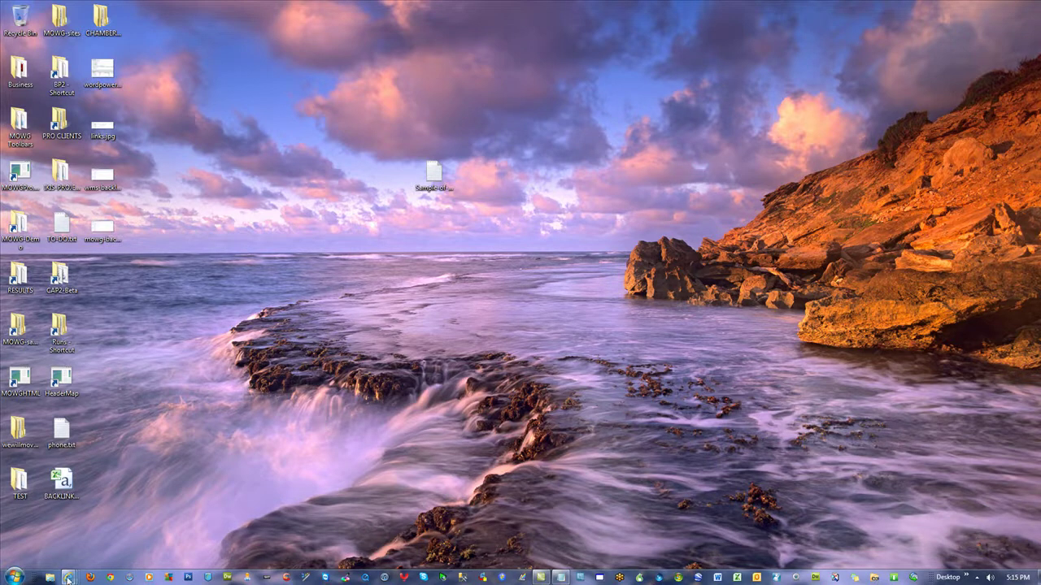
{"action": "mouse_move", "coordinate": [69, 579]}
{"action": "left_click", "coordinate": [307, 524]}
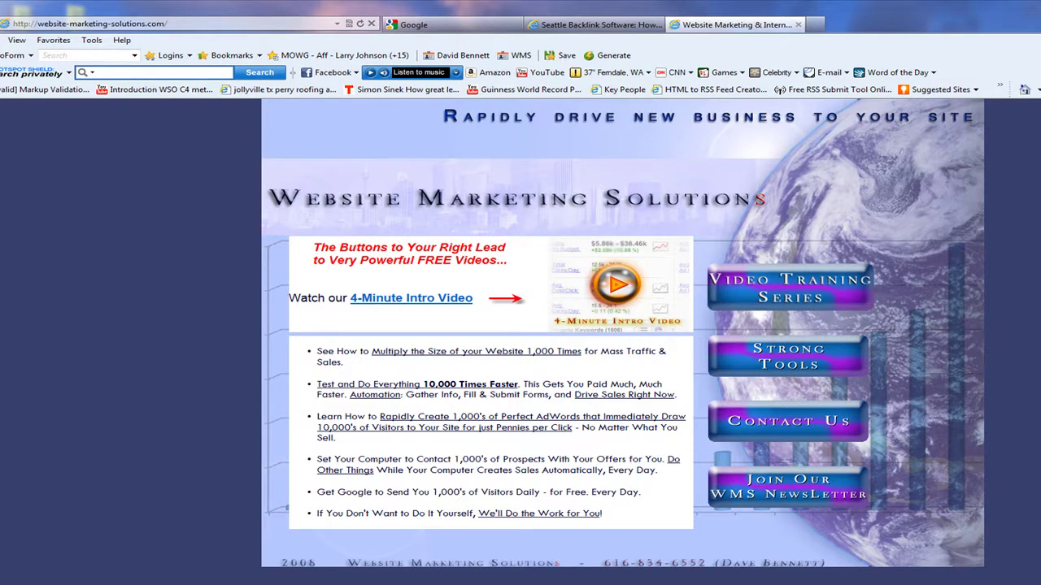
Point out the home page address, then go through Strong Tools to the Install WSP - Get WMS Packages page
{"action": "left_click", "coordinate": [171, 24]}
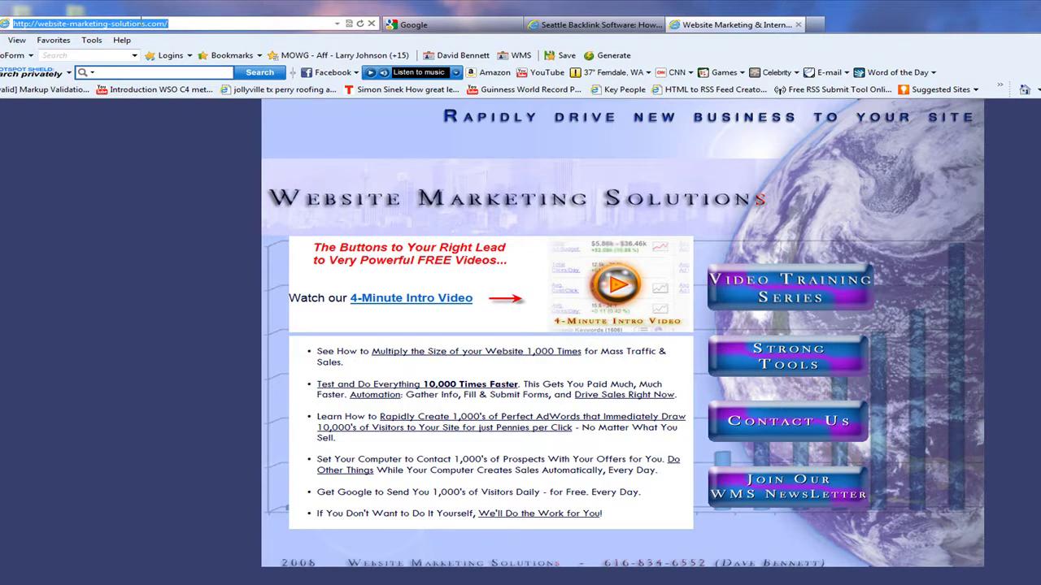
{"action": "left_click", "coordinate": [191, 25]}
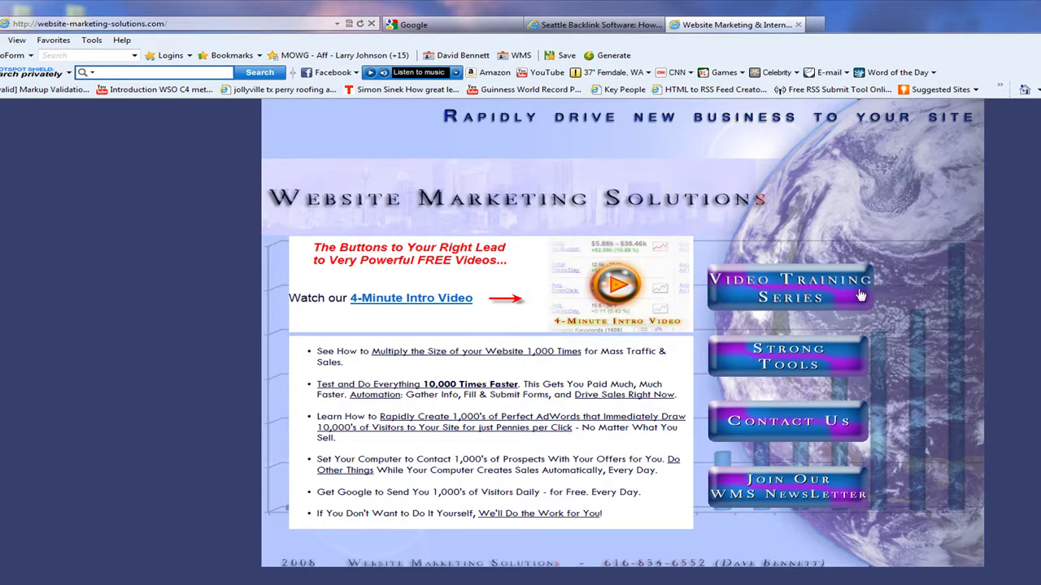
{"action": "left_click", "coordinate": [782, 358]}
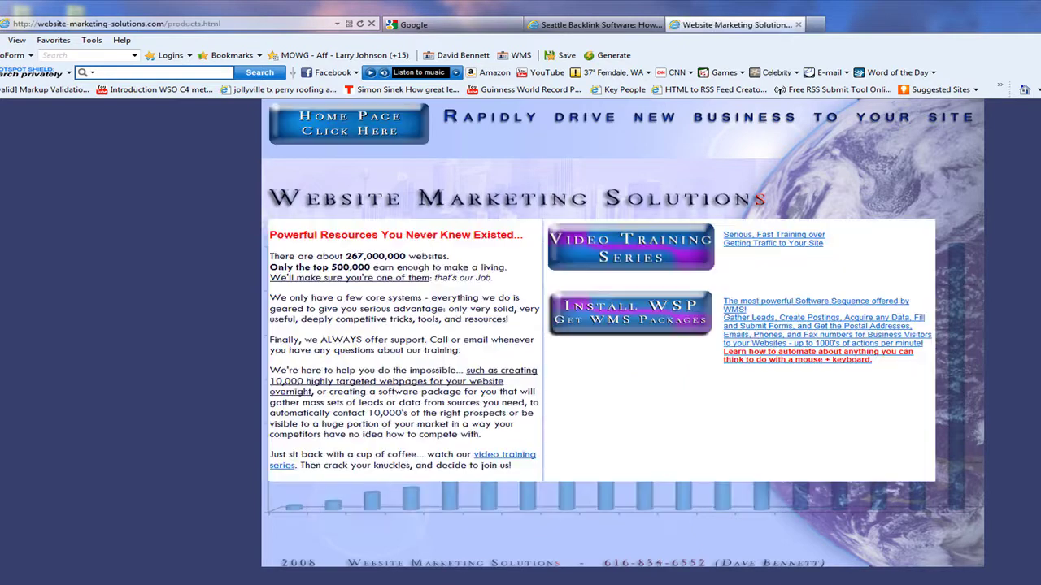
{"action": "left_click", "coordinate": [608, 323]}
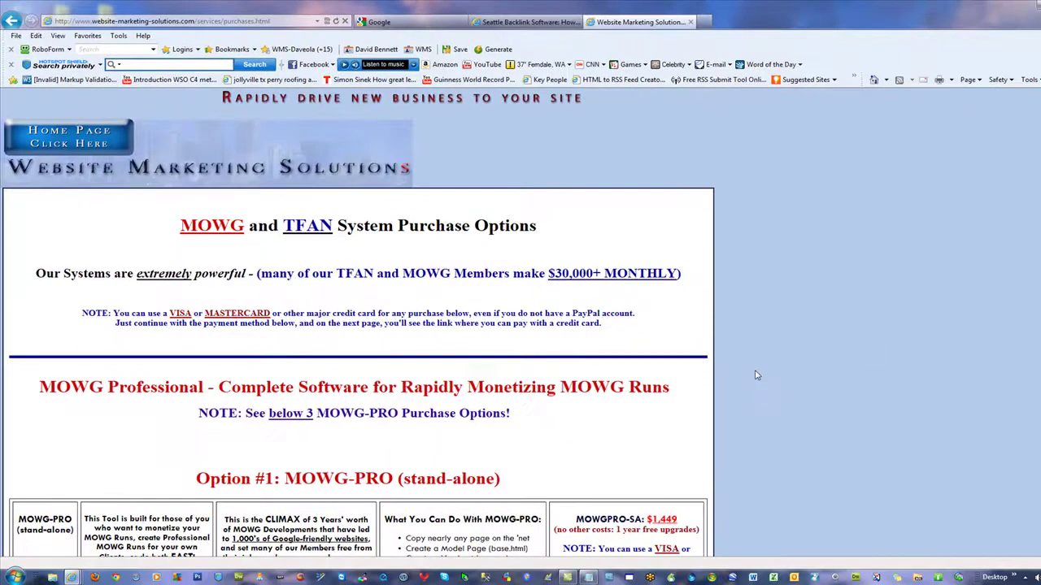
Examine the MOWG-PRO purchase options, their contents, prices and referrer notes on the purchases page
{"action": "scroll", "coordinate": [754, 375], "scroll_direction": "down", "scroll_amount": 3}
{"action": "scroll", "coordinate": [447, 382], "scroll_direction": "down", "scroll_amount": 8}
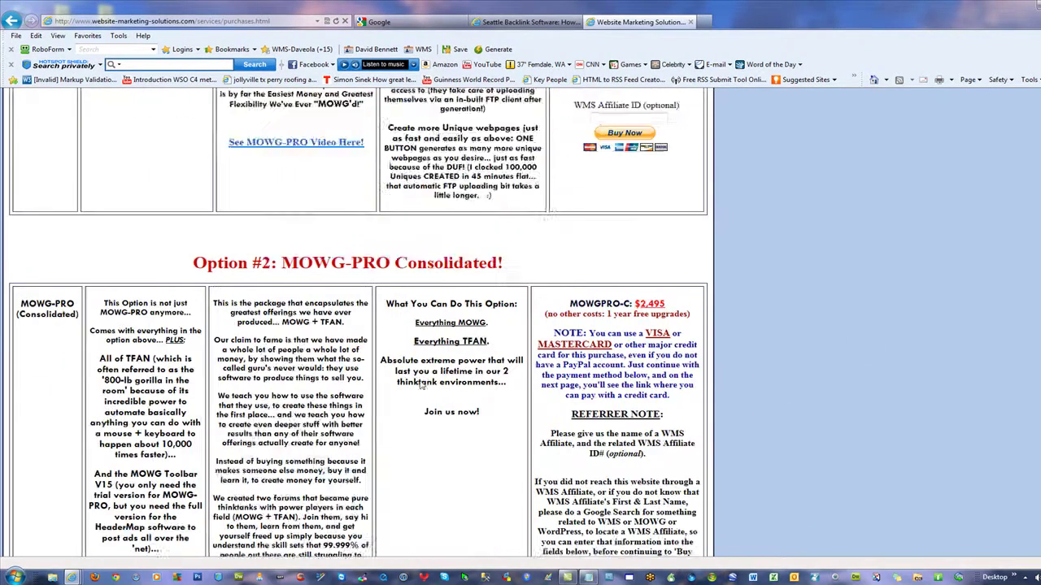
{"action": "scroll", "coordinate": [421, 386], "scroll_direction": "down", "scroll_amount": 3}
{"action": "scroll", "coordinate": [302, 346], "scroll_direction": "down", "scroll_amount": 4}
{"action": "scroll", "coordinate": [299, 348], "scroll_direction": "down", "scroll_amount": 3}
{"action": "scroll", "coordinate": [299, 346], "scroll_direction": "up", "scroll_amount": 15}
{"action": "scroll", "coordinate": [297, 346], "scroll_direction": "down", "scroll_amount": 5}
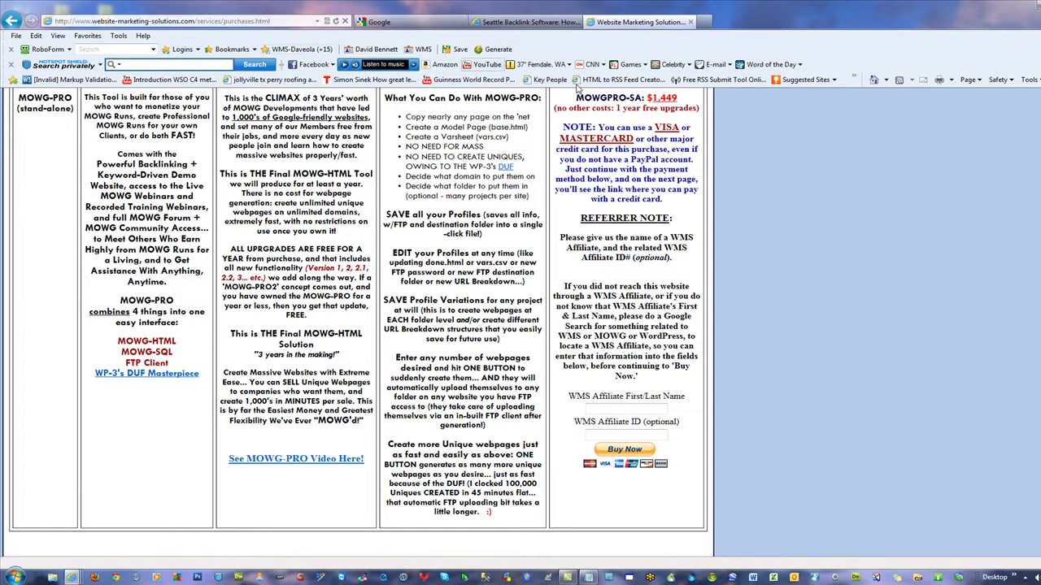
{"action": "scroll", "coordinate": [800, 301], "scroll_direction": "up", "scroll_amount": 1}
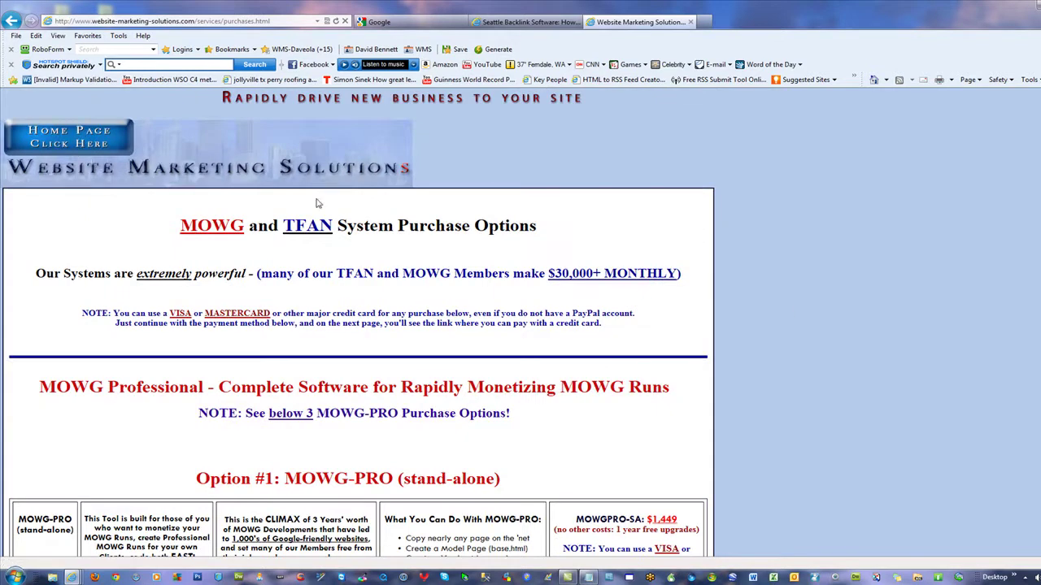
{"action": "scroll", "coordinate": [798, 312], "scroll_direction": "down", "scroll_amount": 3}
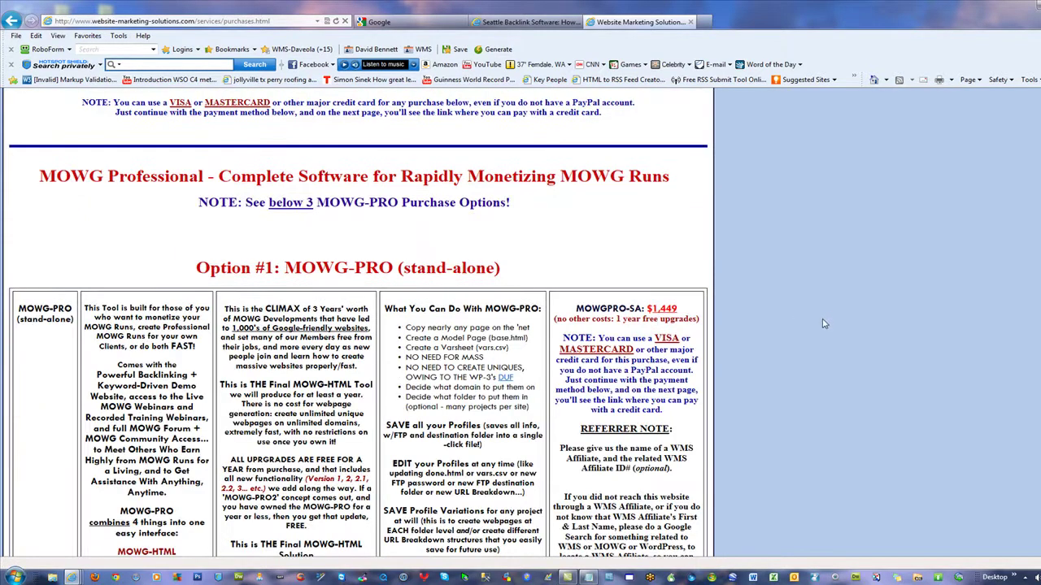
{"action": "scroll", "coordinate": [823, 324], "scroll_direction": "up", "scroll_amount": 3}
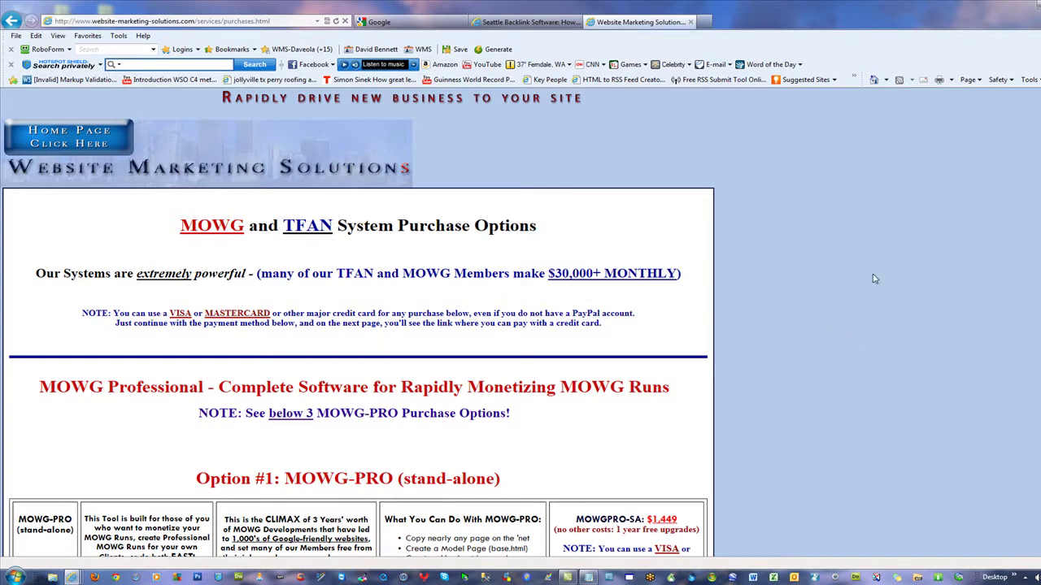
Return to the desktop and open the wms backlink image
{"action": "key", "text": "super+d"}
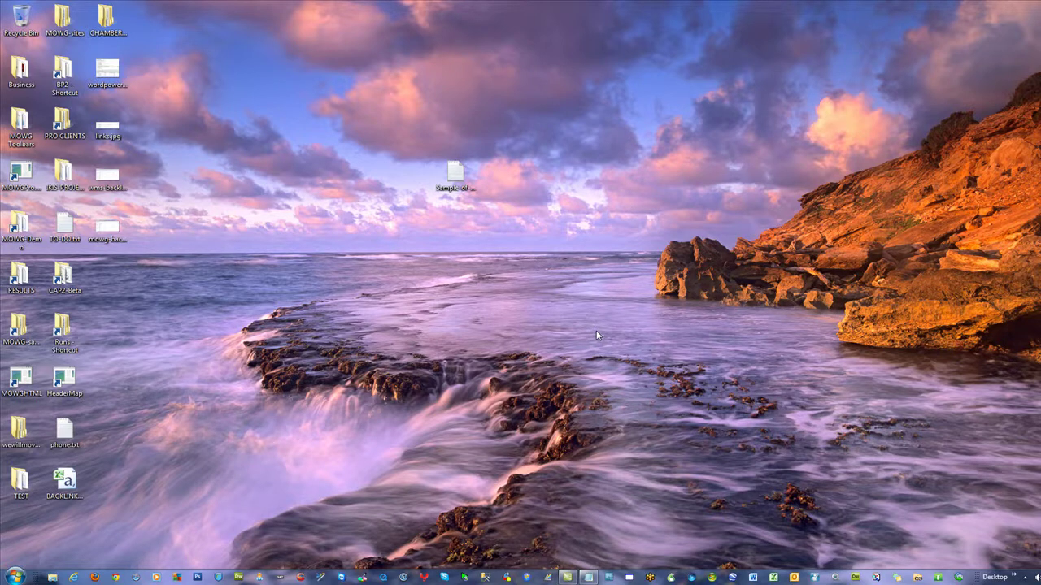
{"action": "double_click", "coordinate": [107, 176]}
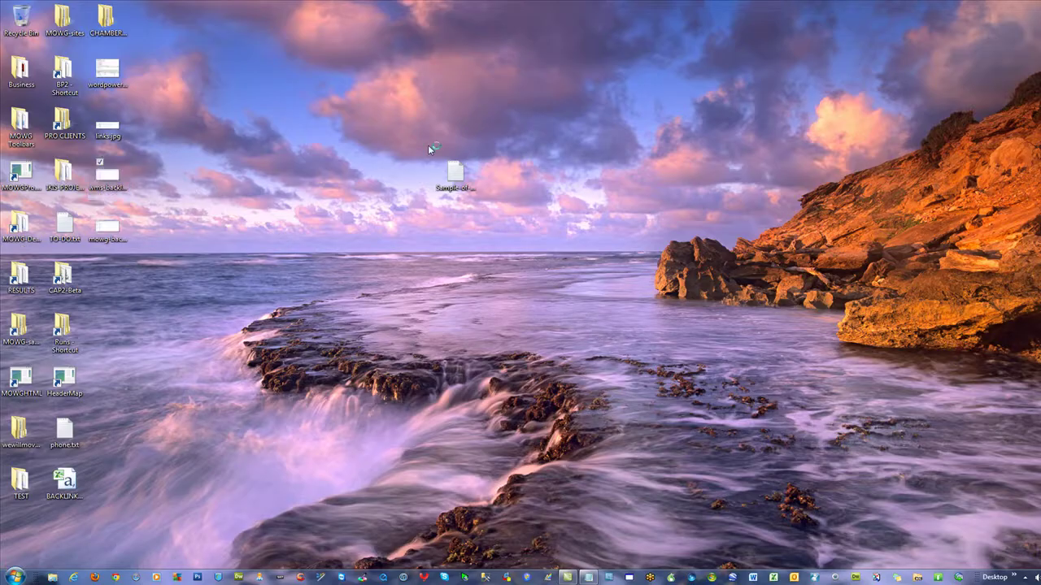